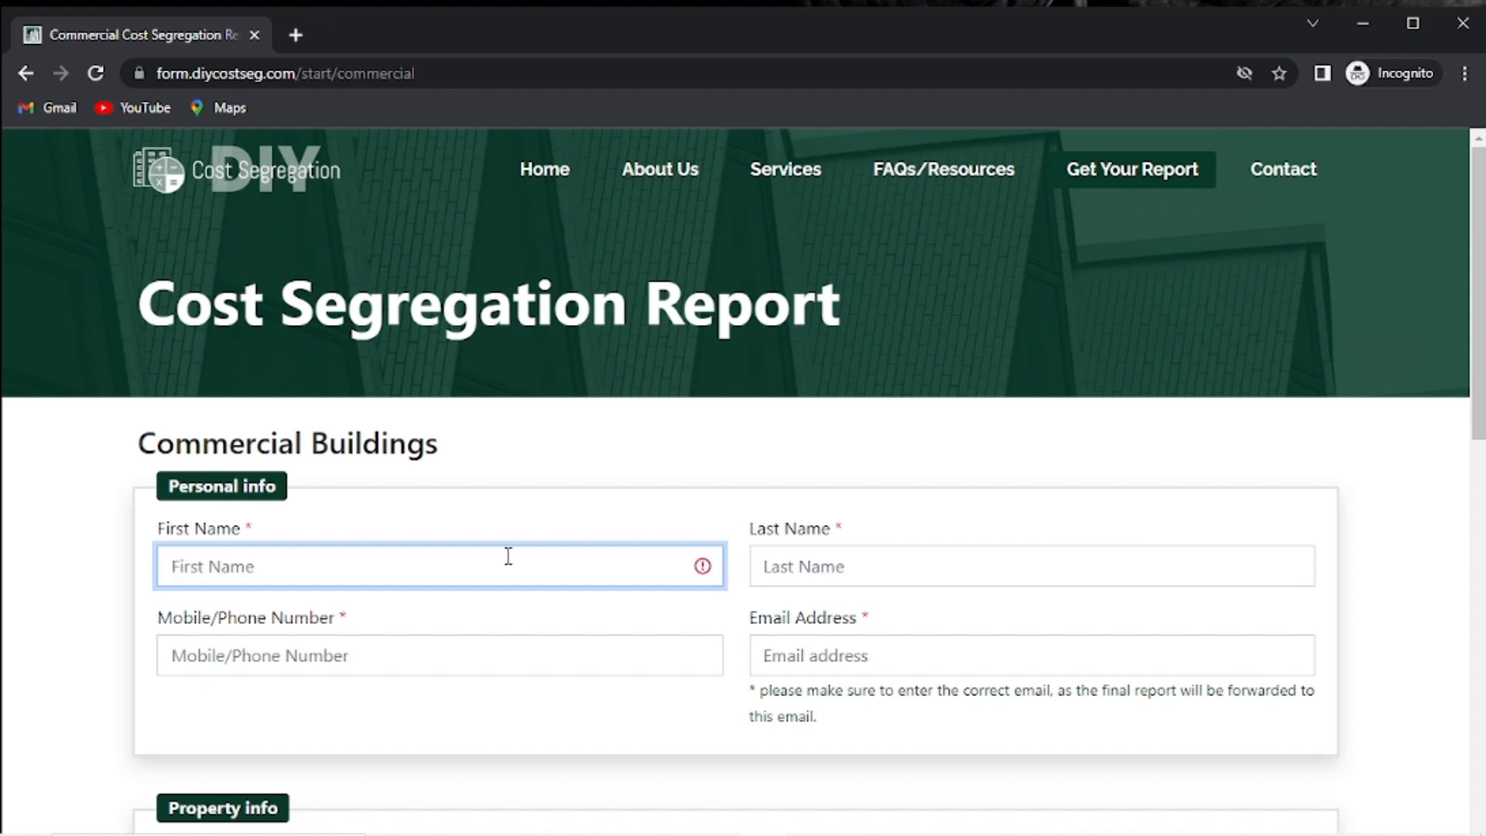
# Enter the contact's first name, last name, phone number and e-mail address in Personal info.
pyautogui.write('John')
pyautogui.press('Tab')
pyautogui.write('Doe')
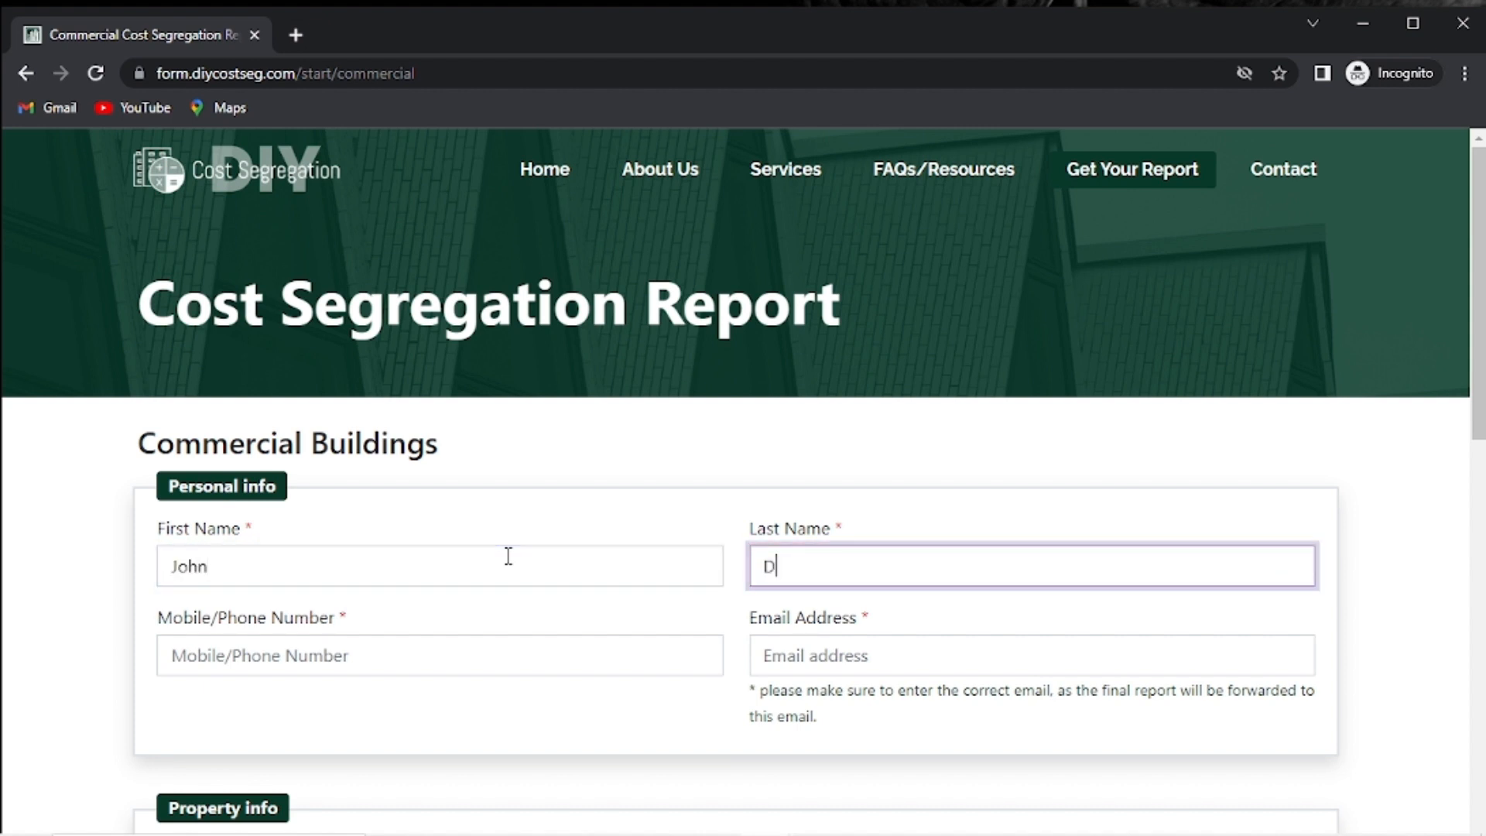
pyautogui.press('Tab')
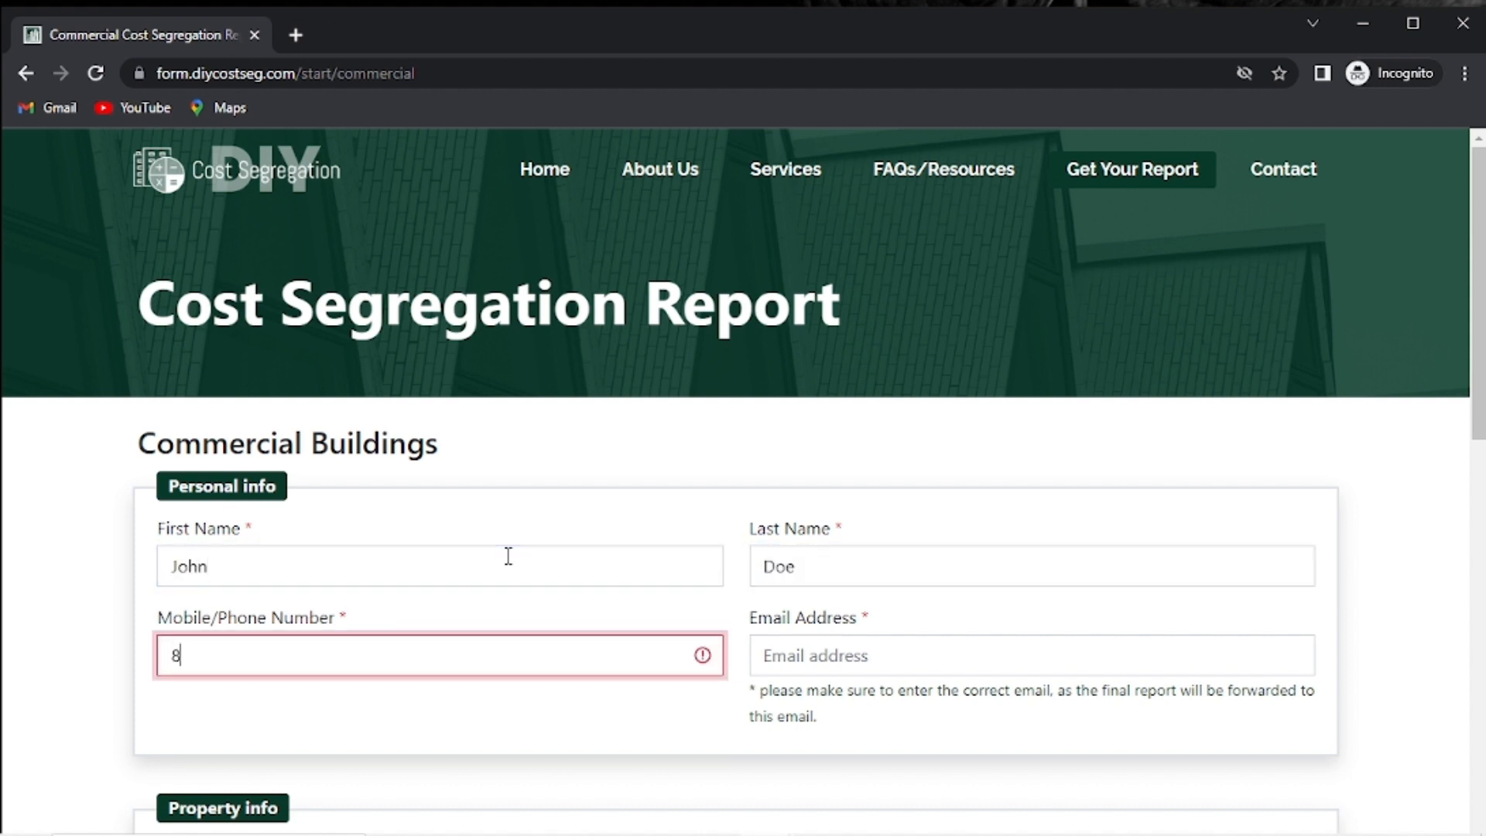
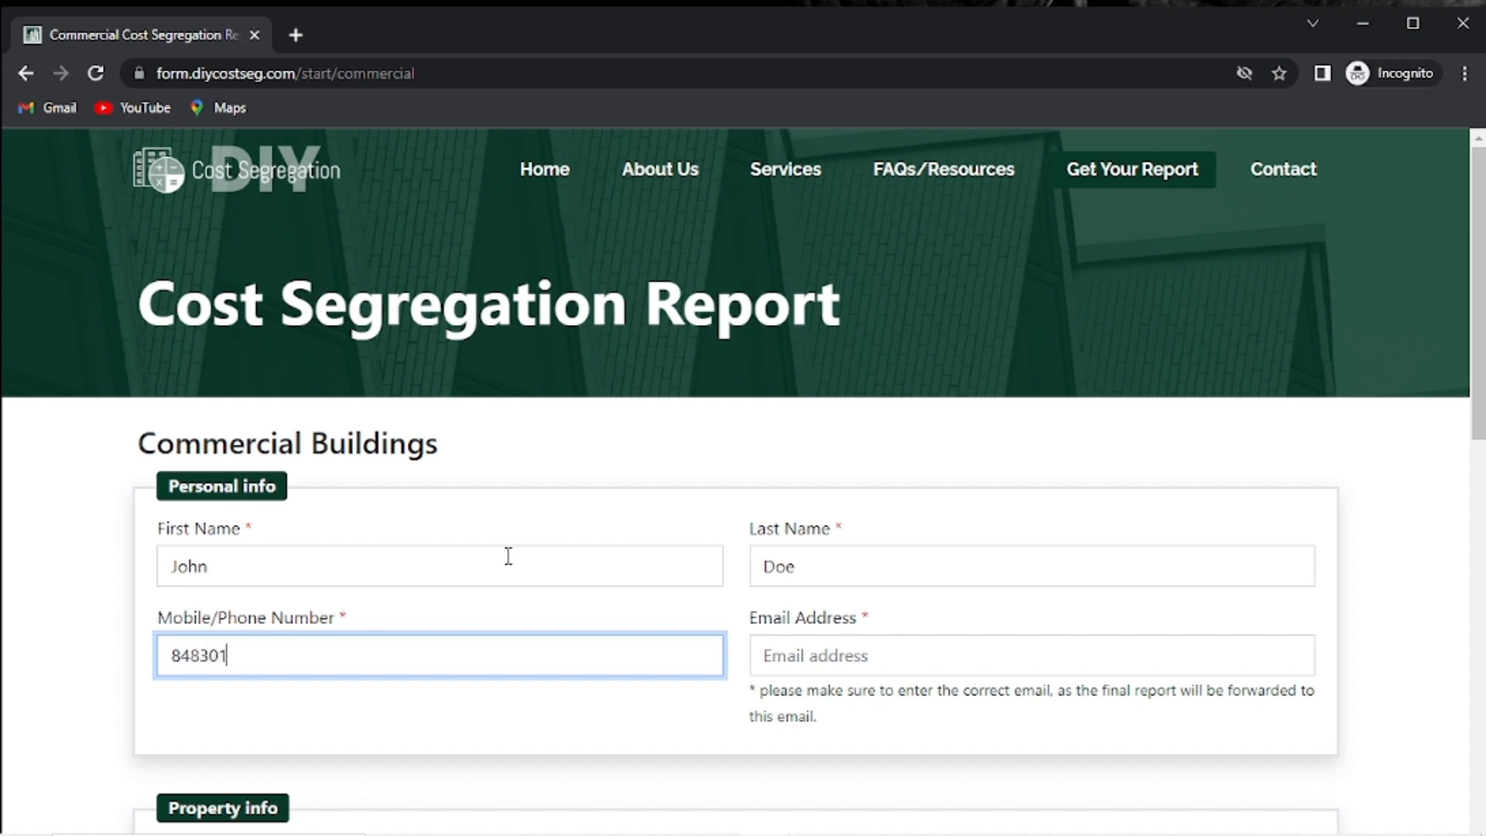
pyautogui.press('Tab')
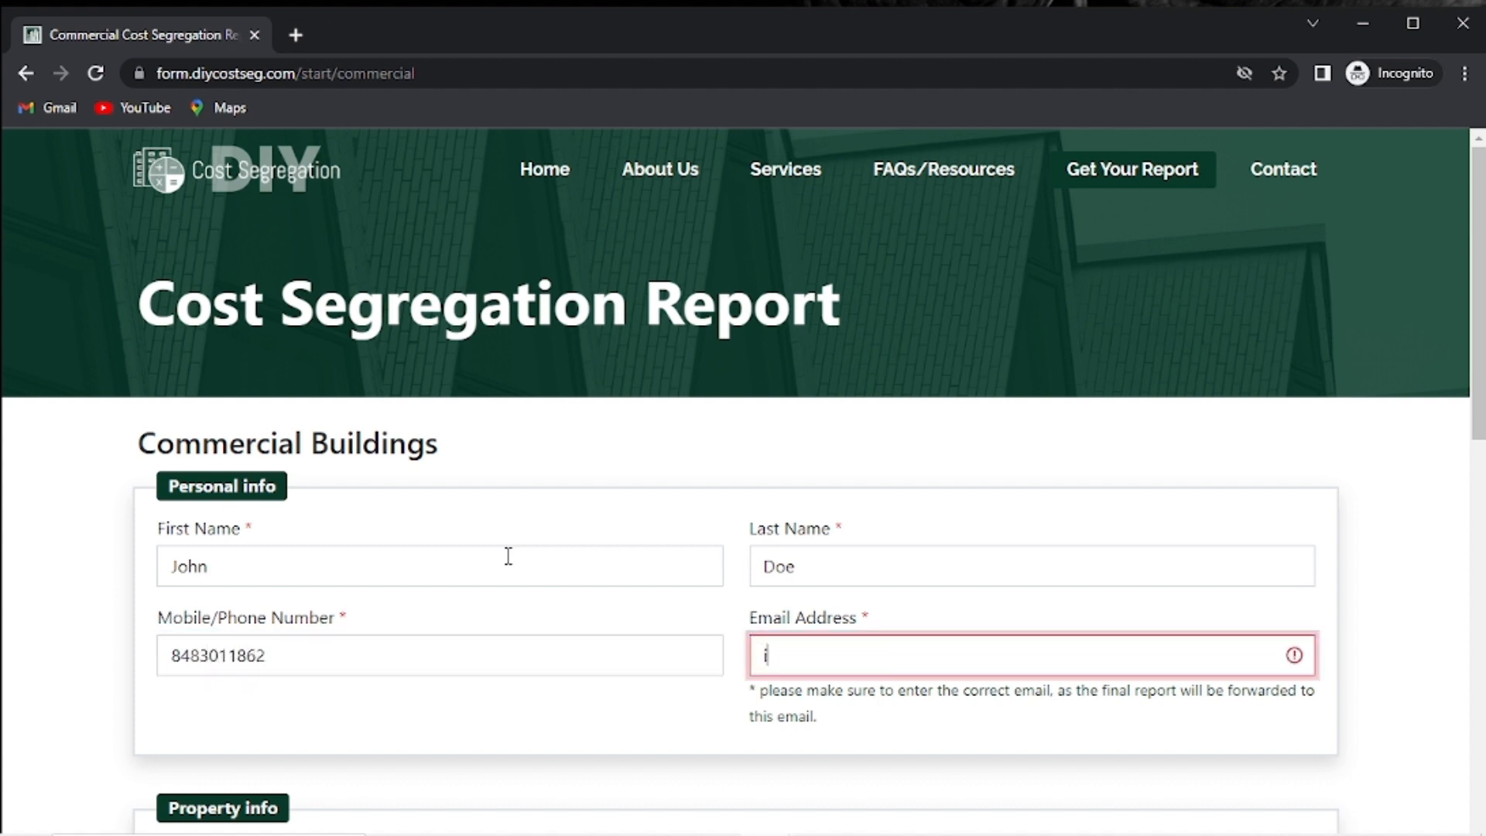
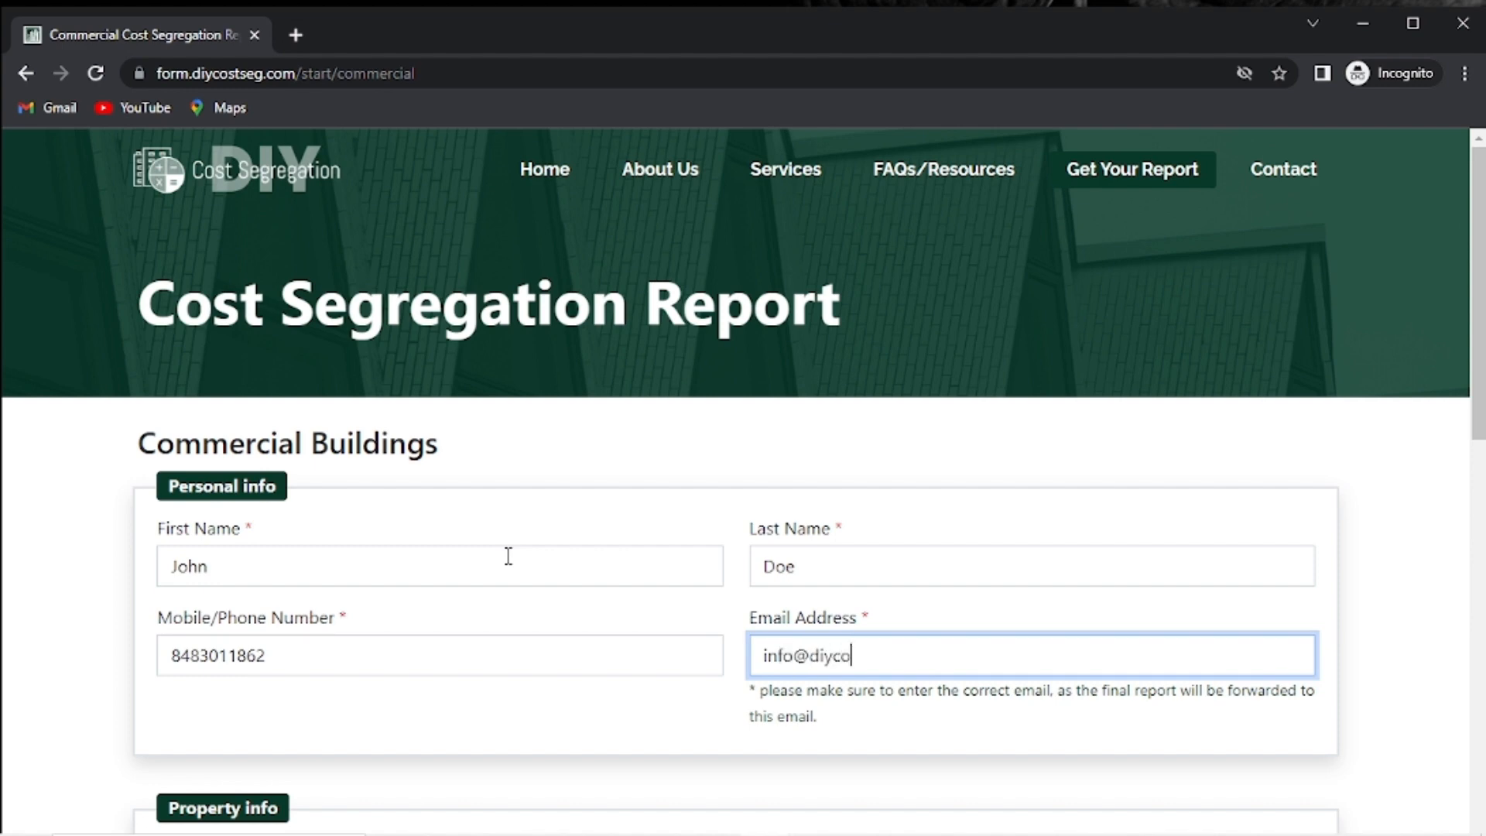
pyautogui.scroll(-5, 508, 556)
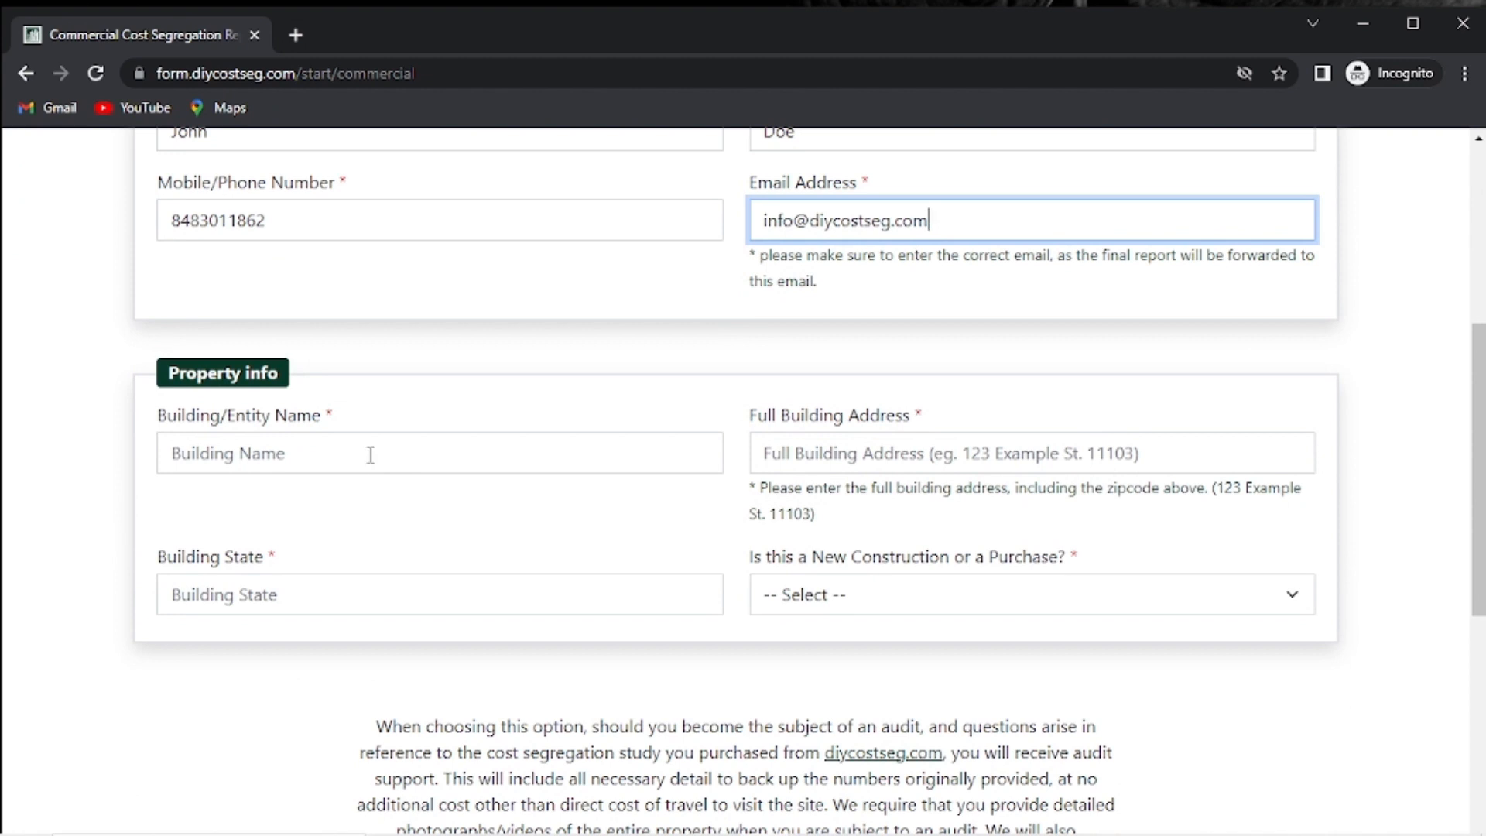
# Enter Auto Service LLC, the building's street address and state FL, and choose Purchase.
pyautogui.click(371, 455)
pyautogui.write('Auto')
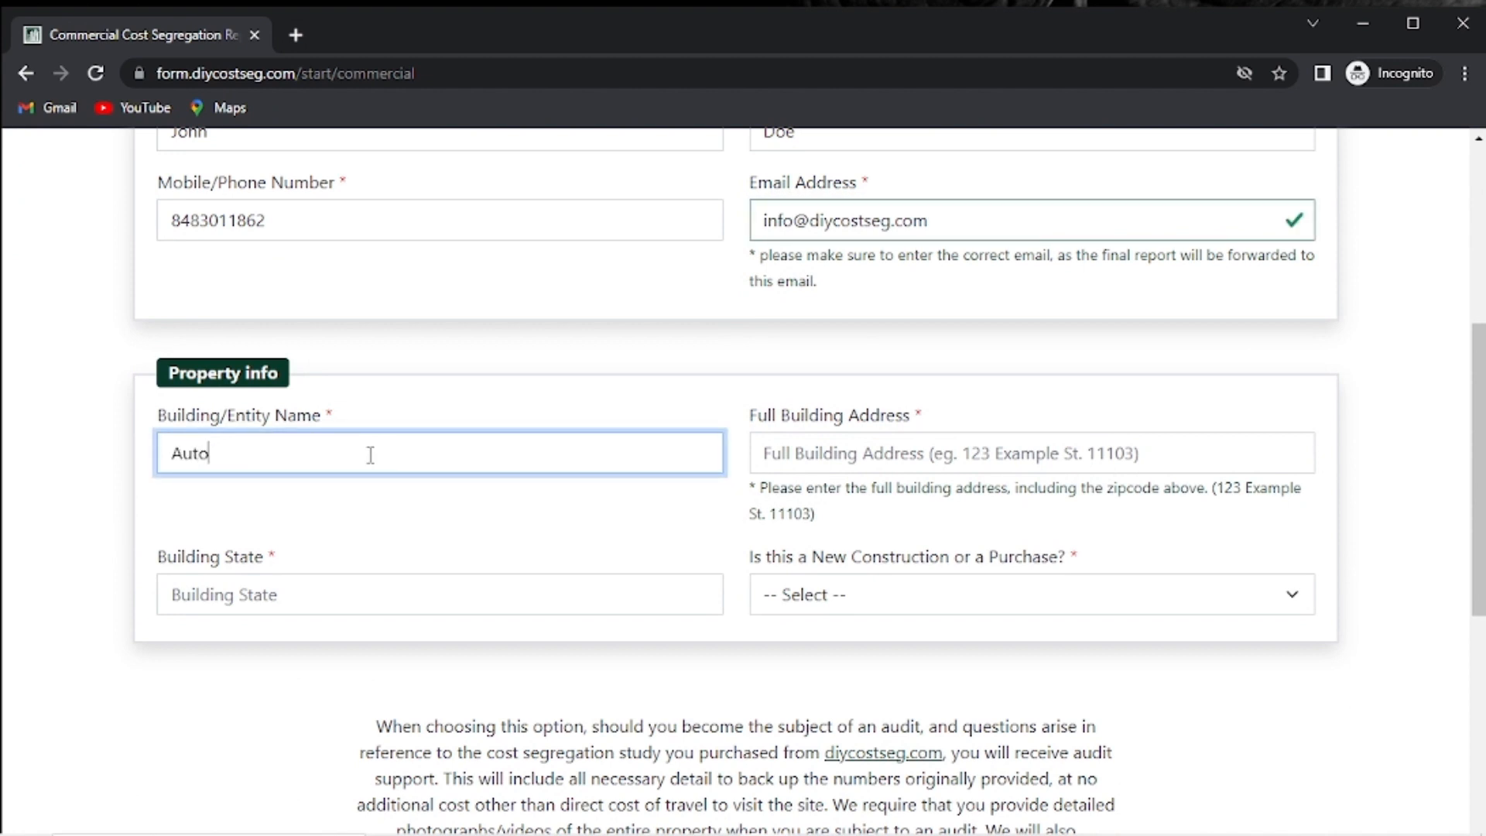
pyautogui.write(' Service LLC')
pyautogui.click(910, 459)
pyautogui.write('123 A')
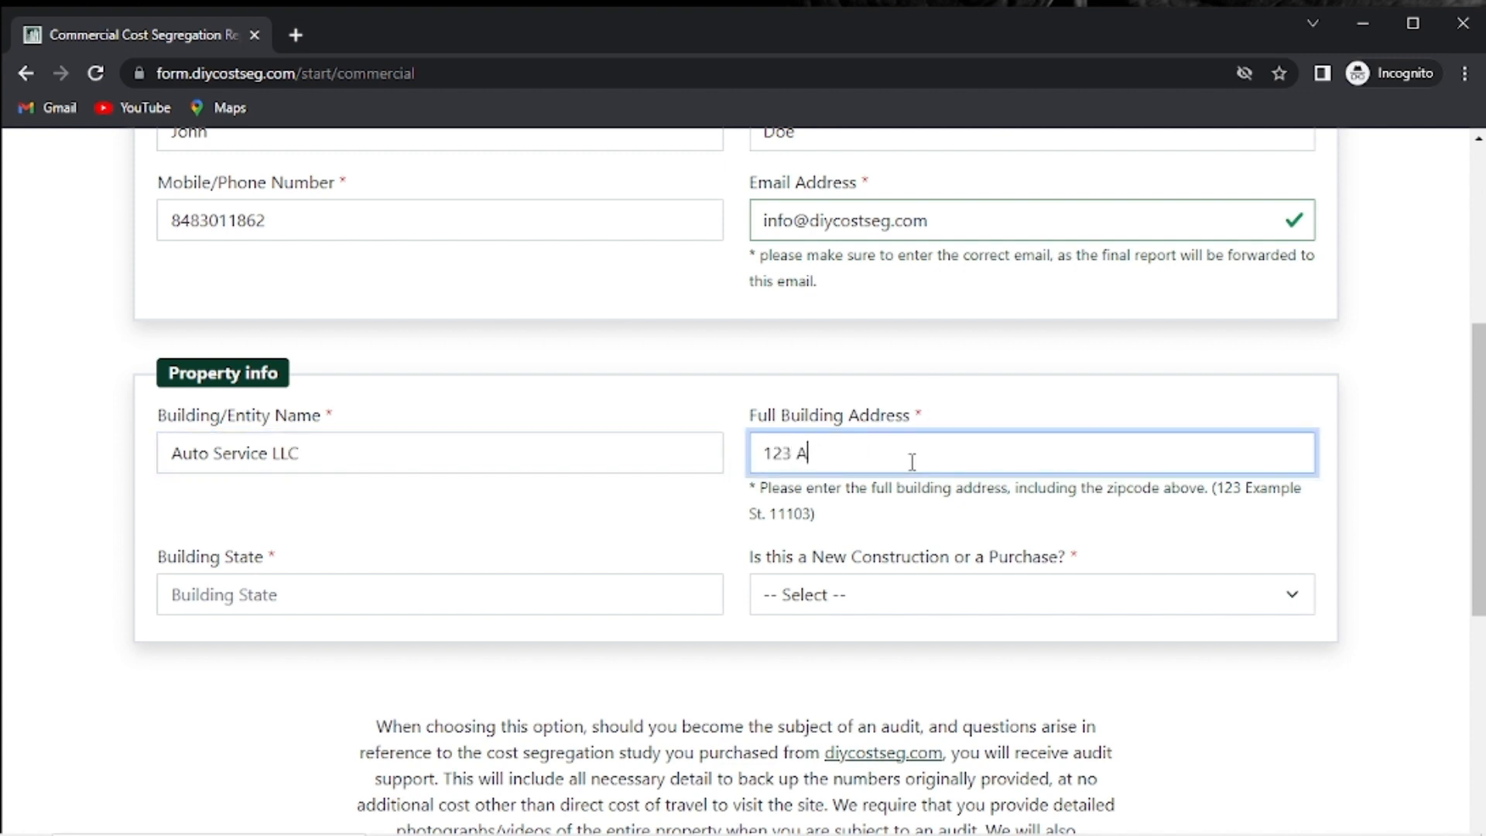
pyautogui.write('uto Lane')
pyautogui.click(241, 589)
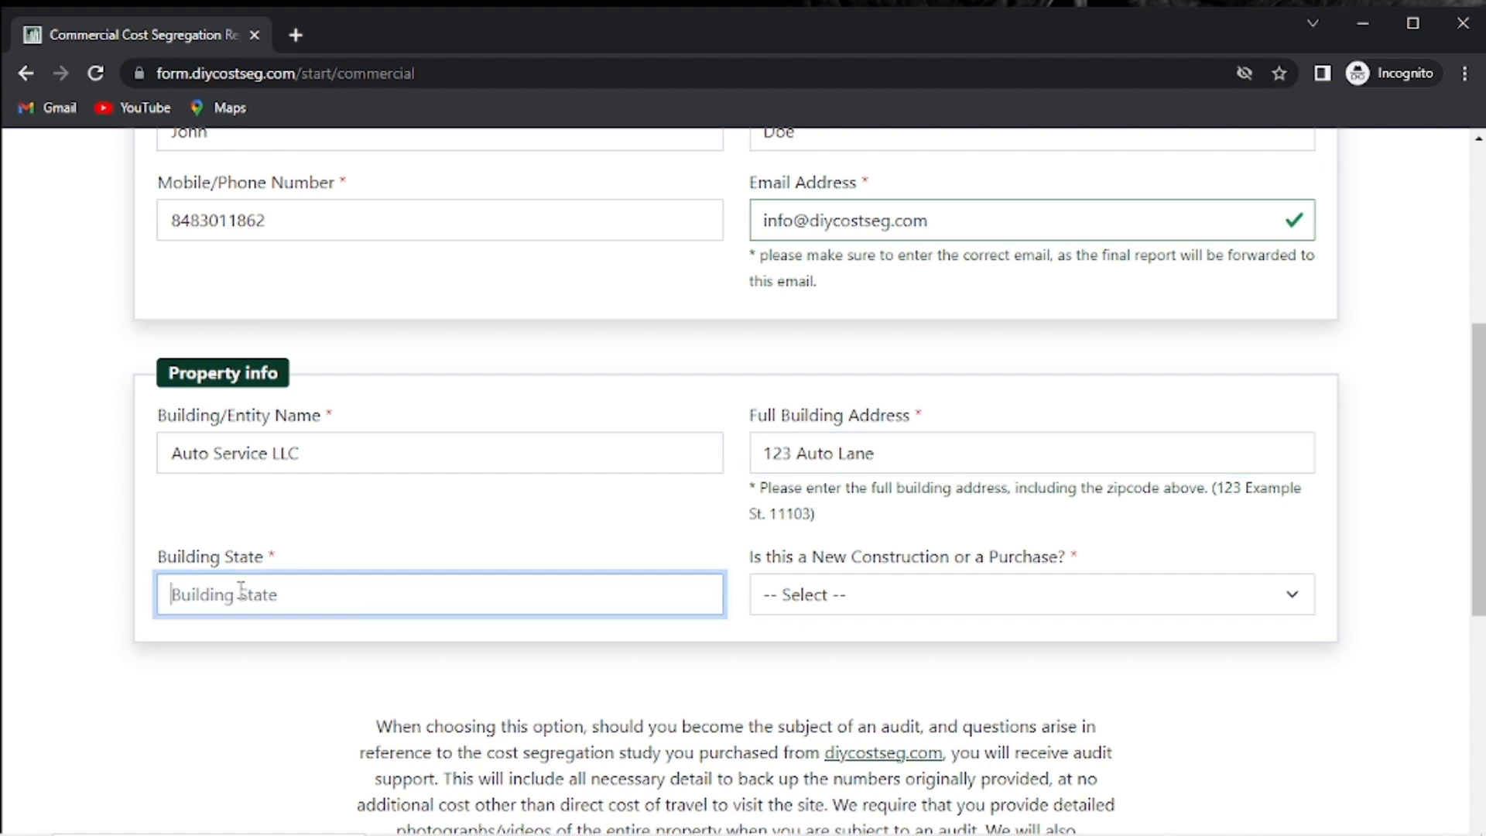
pyautogui.write('FL')
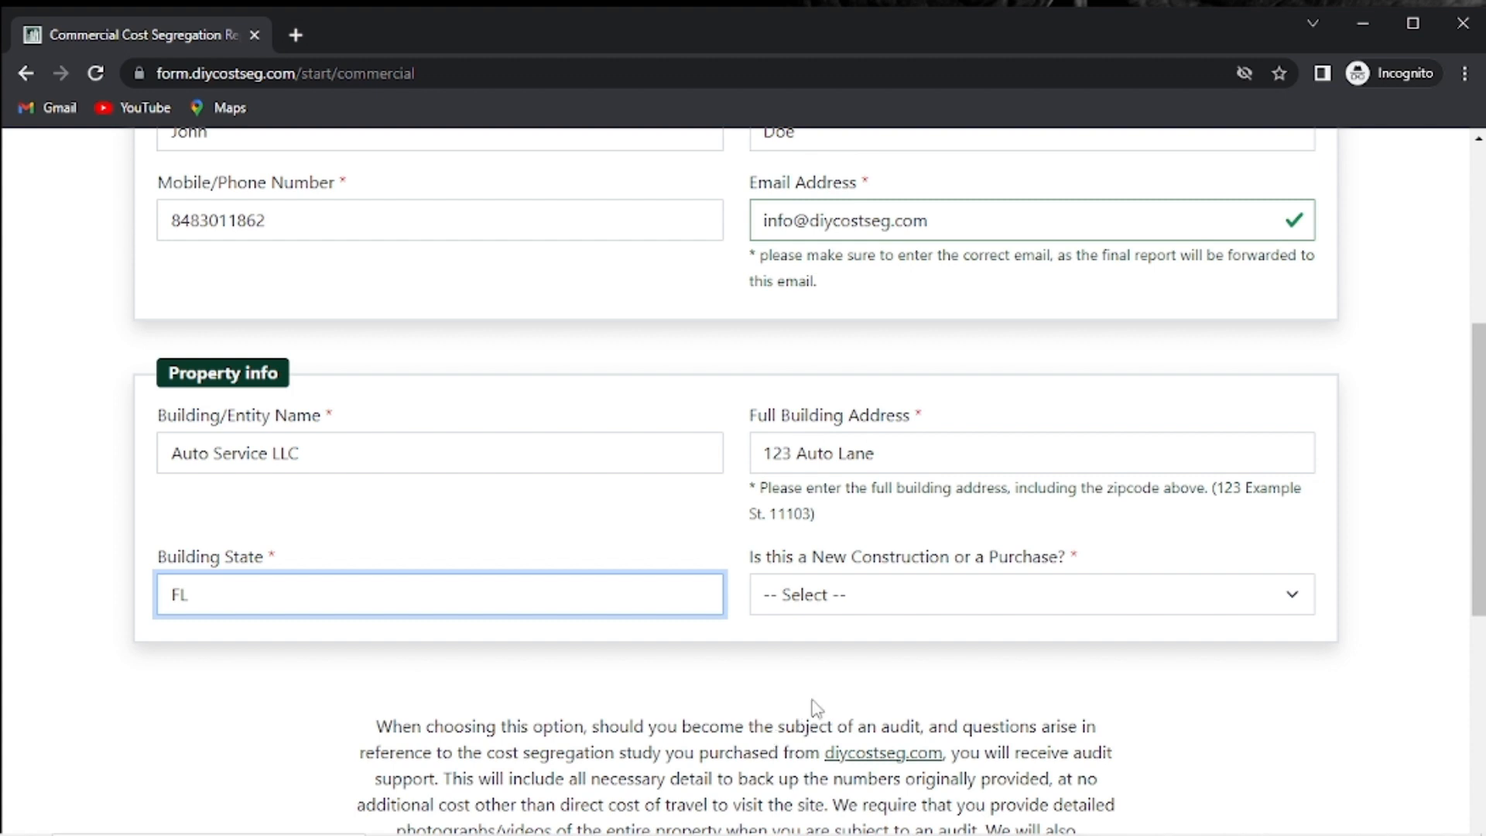
pyautogui.click(888, 616)
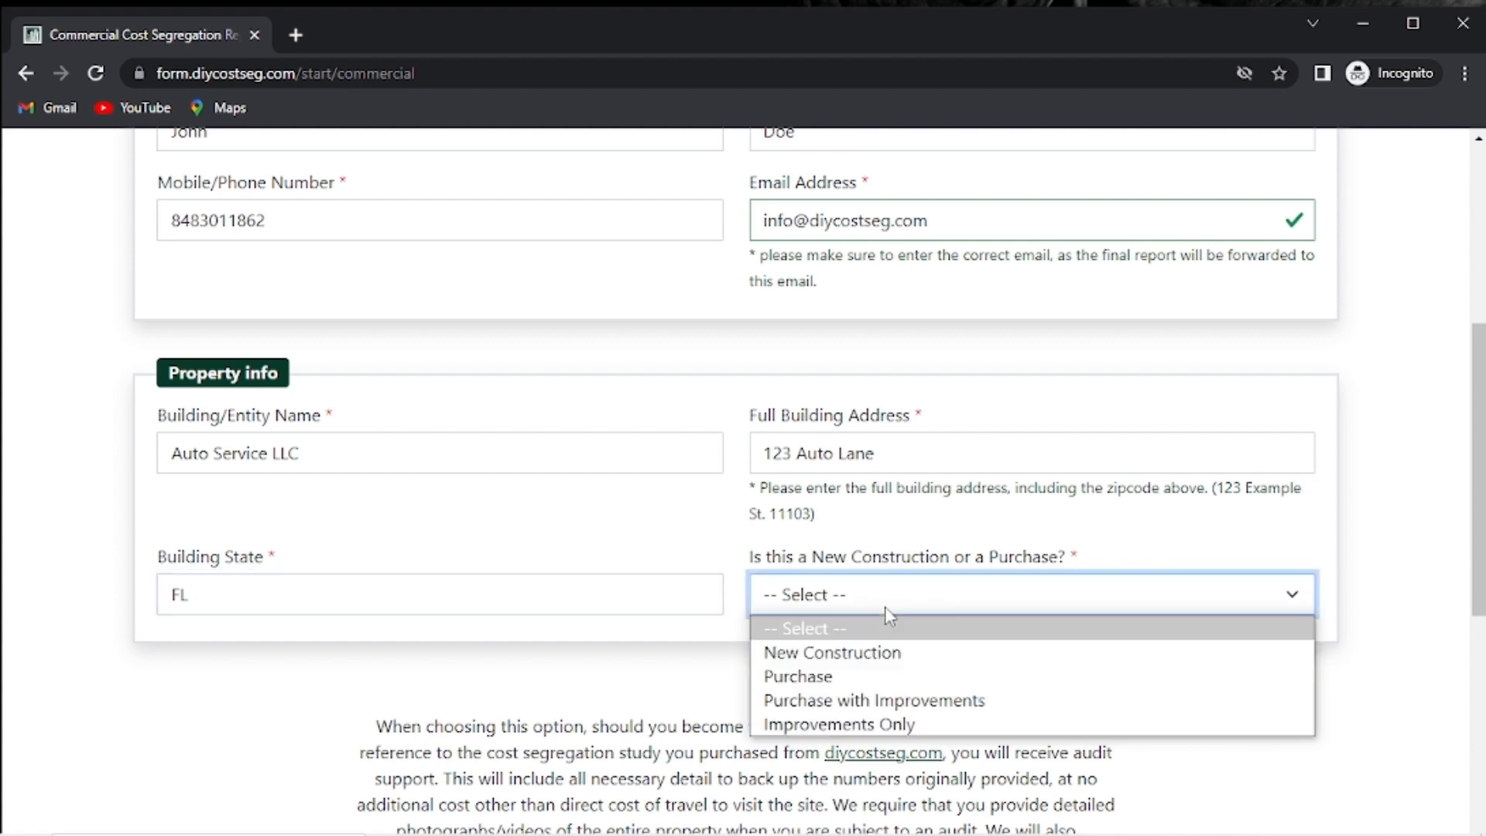
pyautogui.click(861, 678)
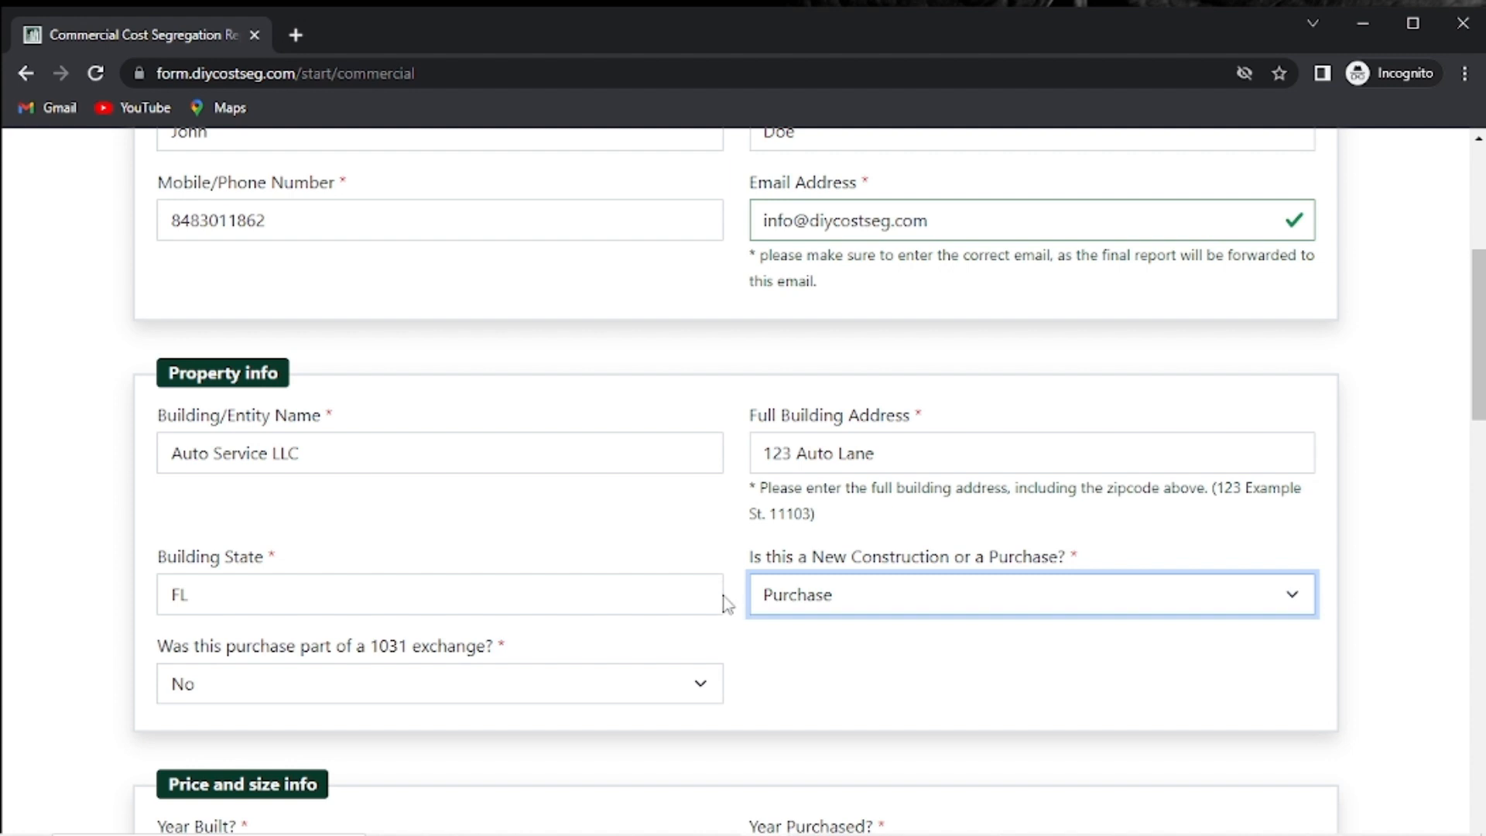
pyautogui.scroll(-4, 719, 591)
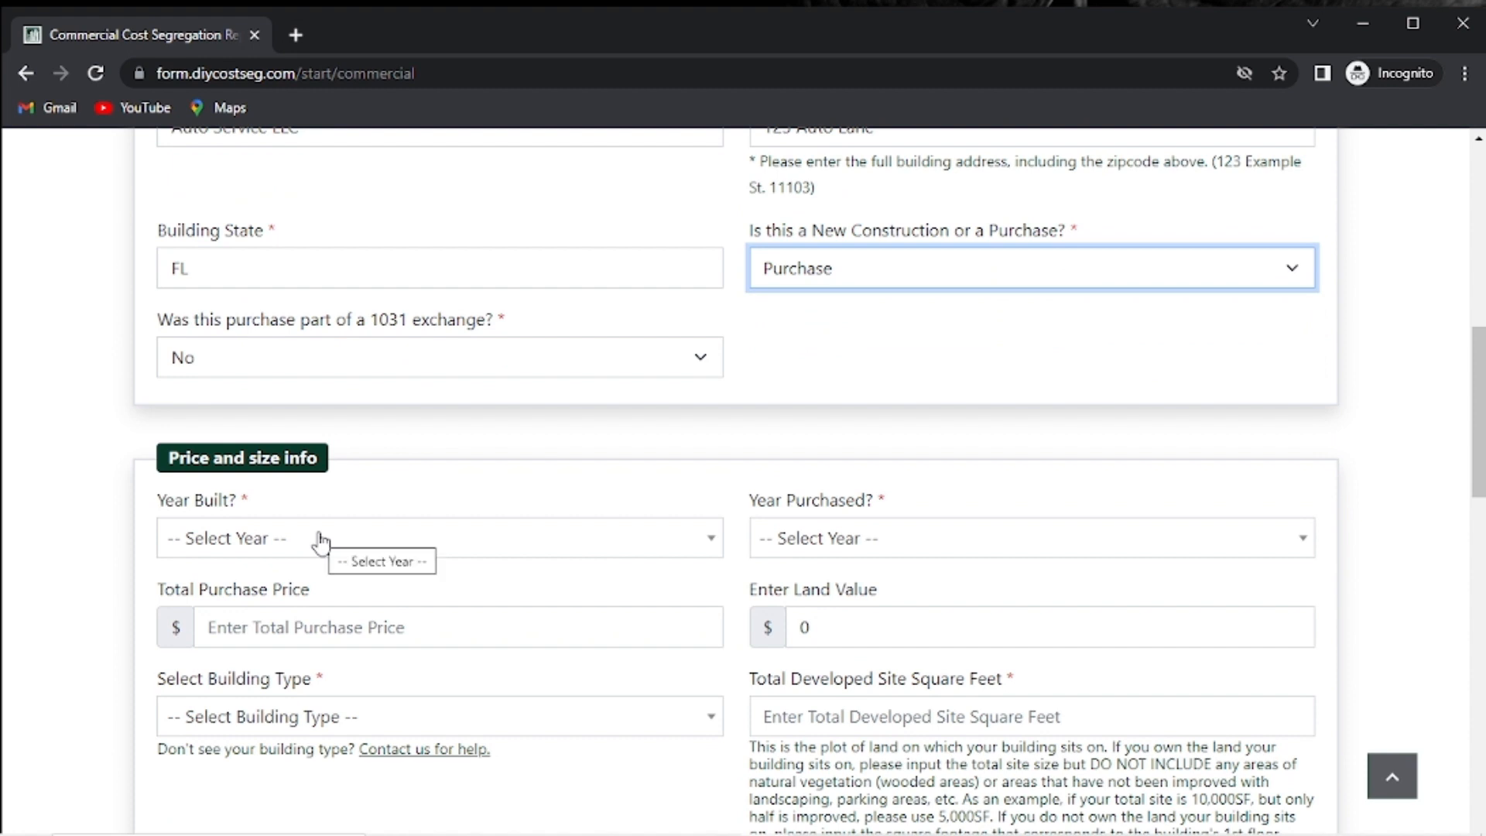
# Set Year Built to 1980 or Before and Year Purchased to 2021.
pyautogui.click(321, 541)
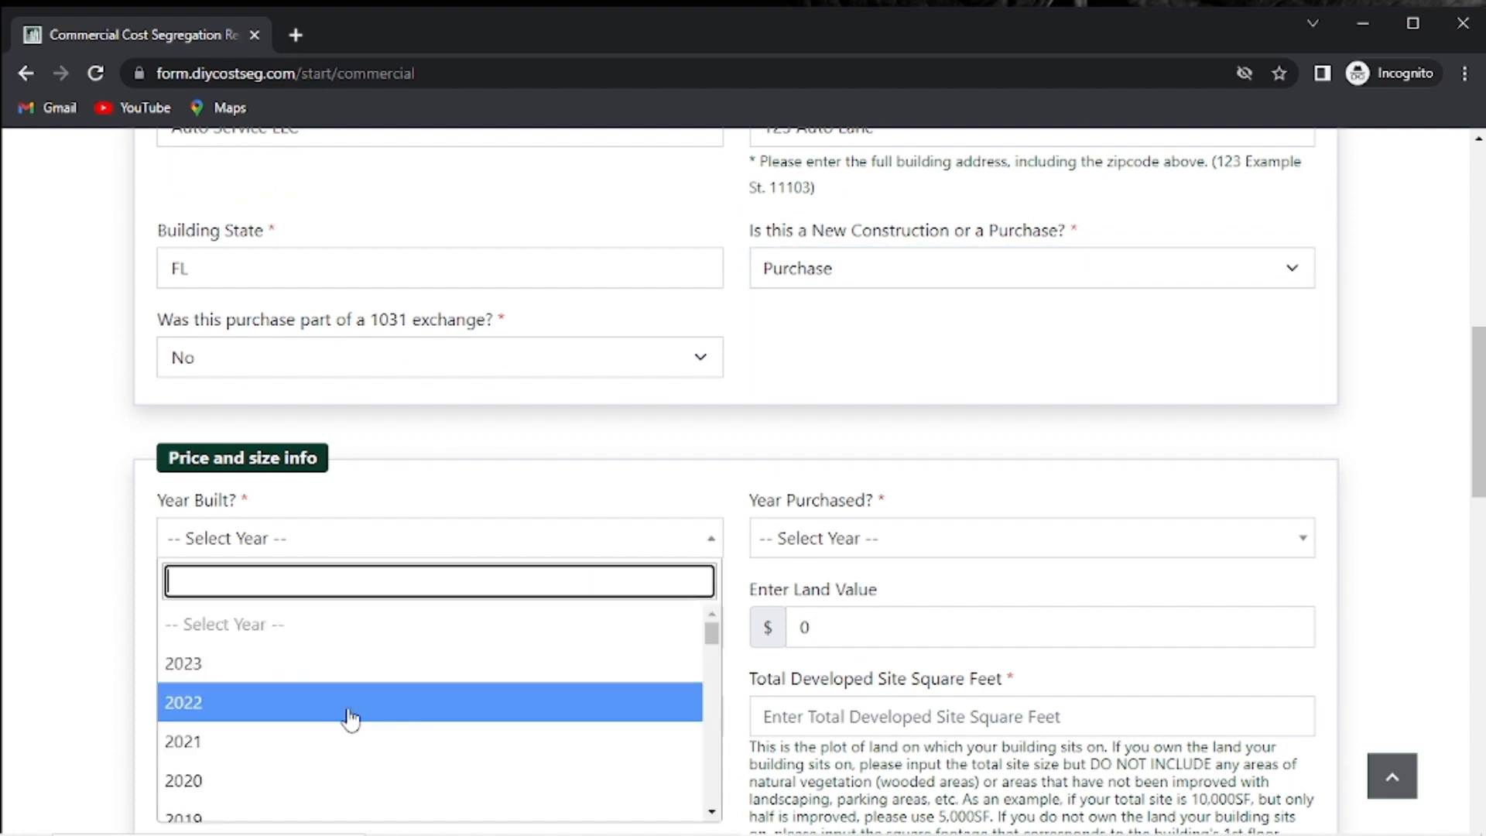
pyautogui.scroll(-4, 350, 720)
pyautogui.scroll(-15, 350, 720)
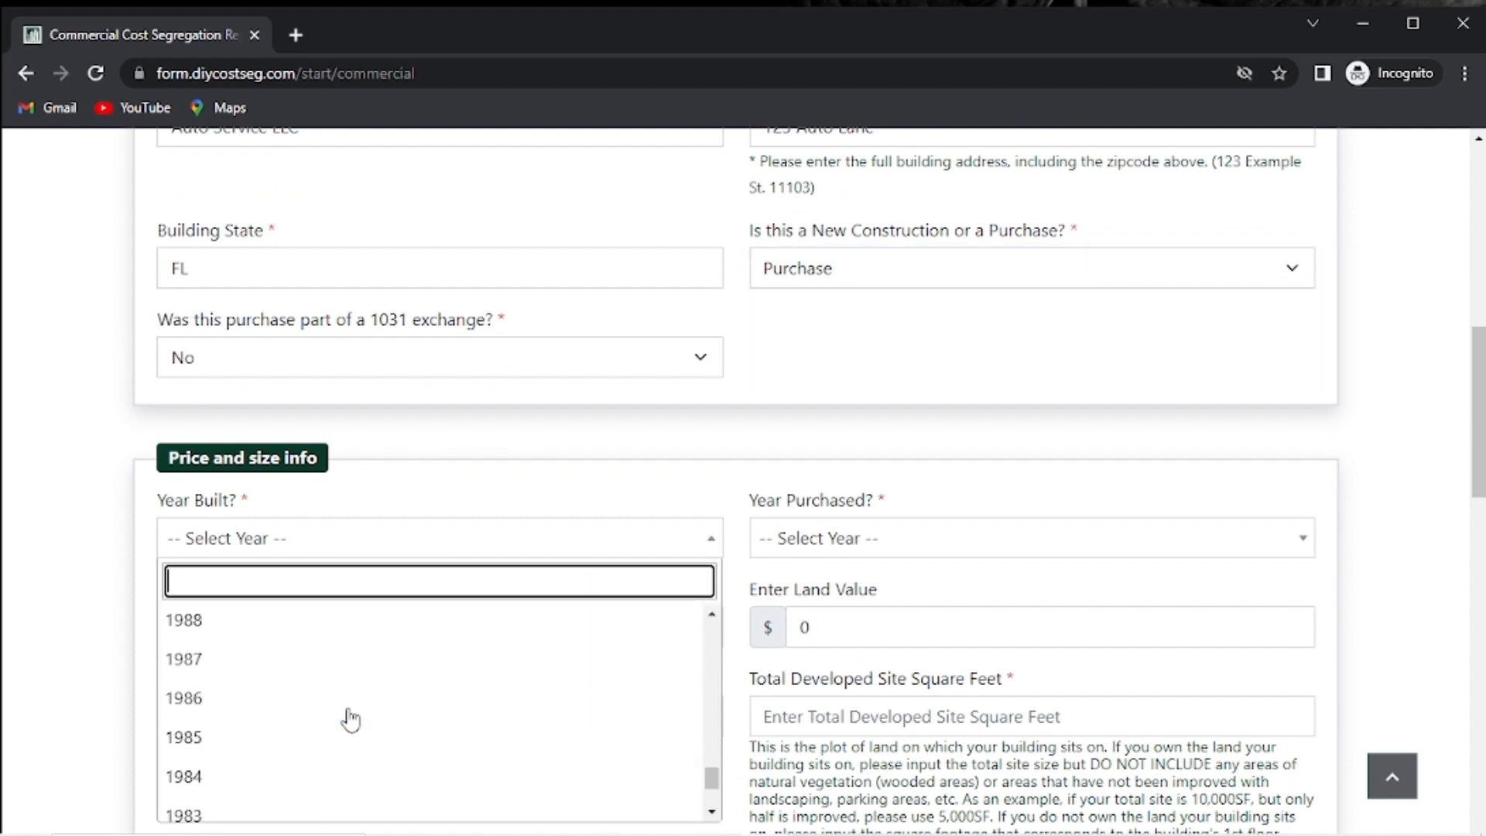
pyautogui.click(247, 802)
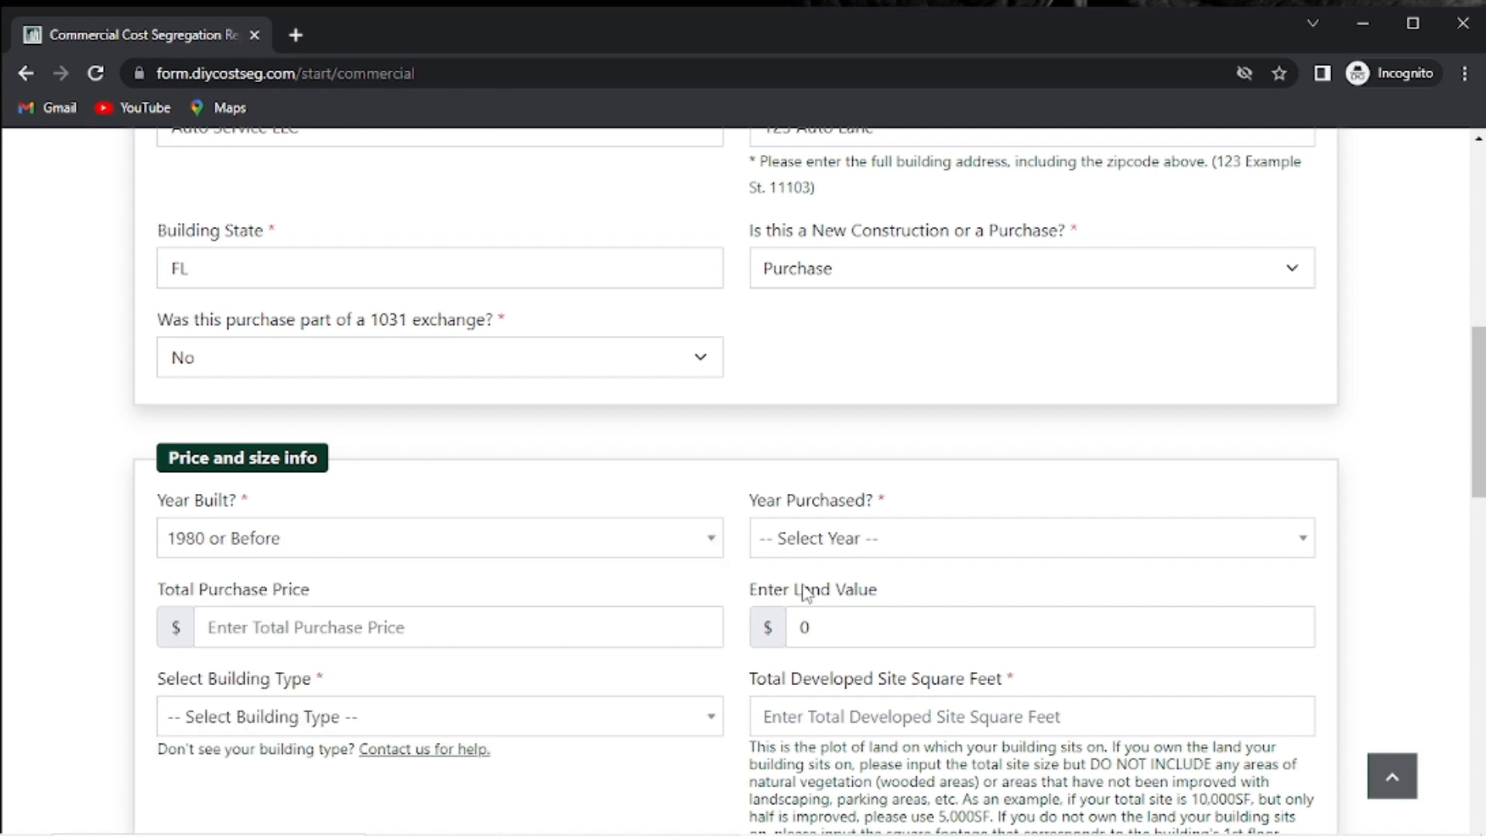
pyautogui.click(857, 536)
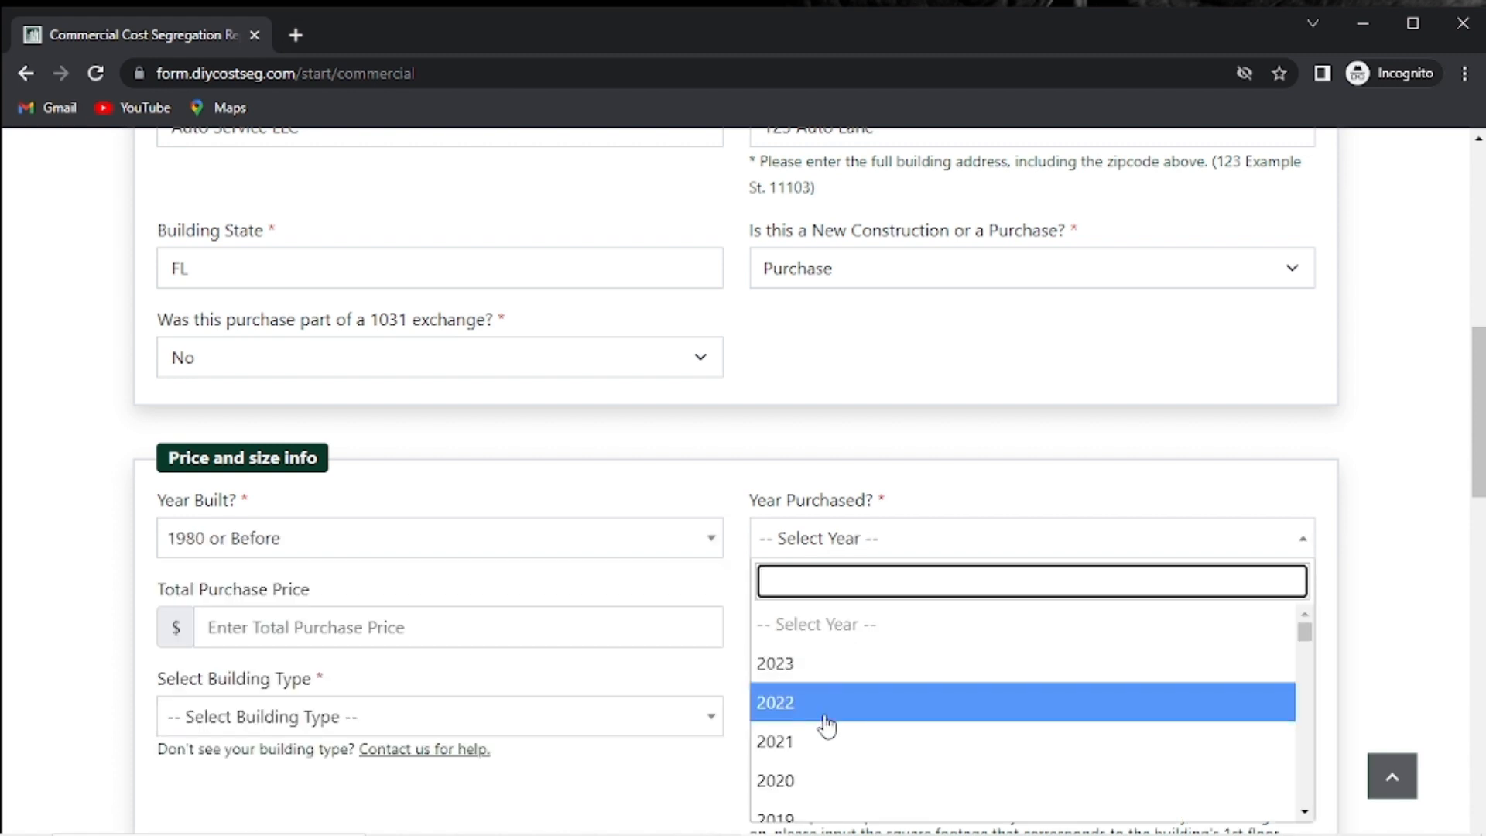
pyautogui.click(828, 744)
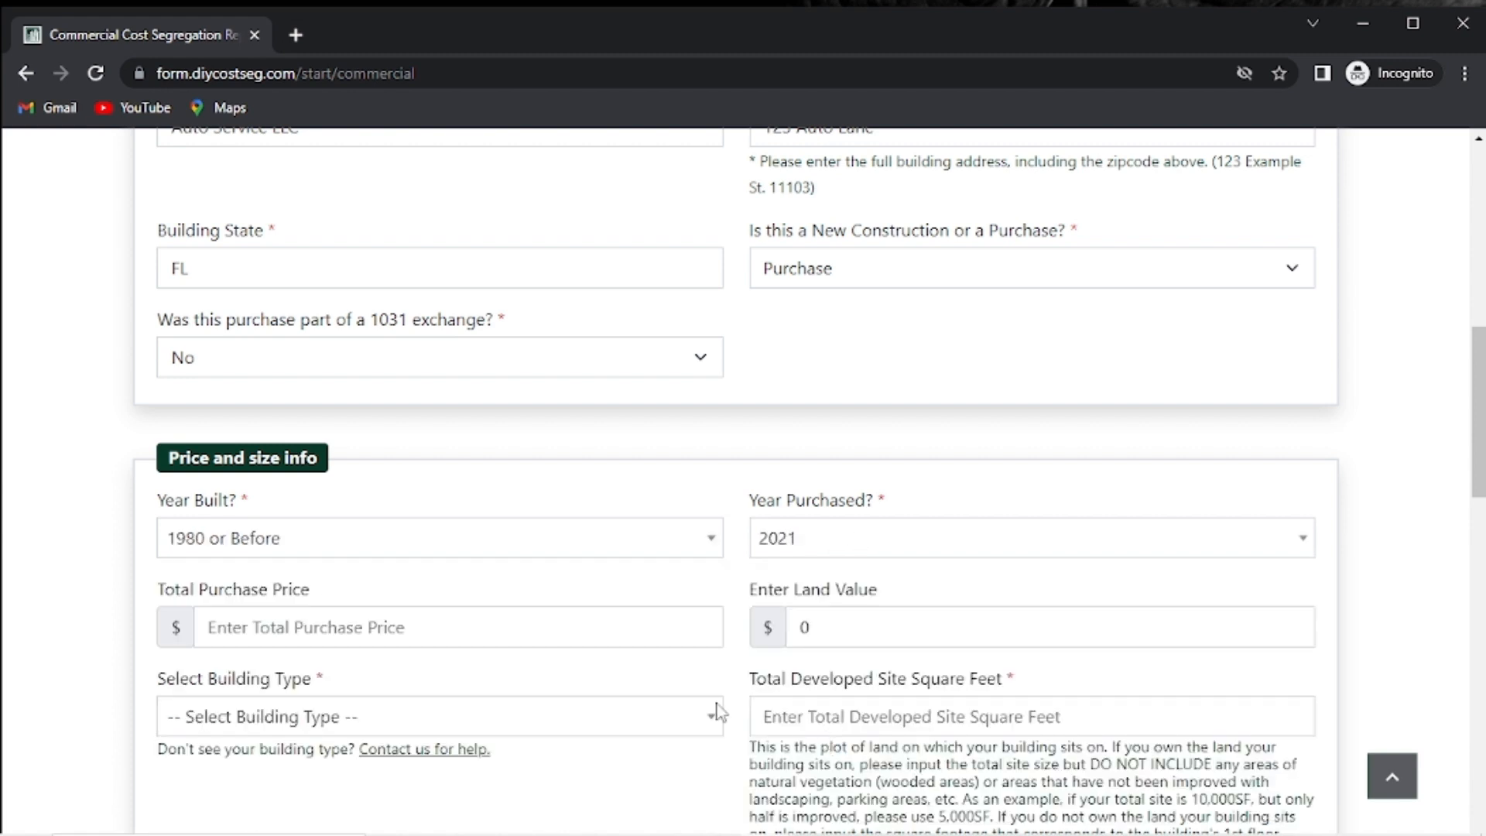
# Enter a 1,060,000 purchase price and 108300 land value, and set type Auto Service-Oil Change Facility.
pyautogui.click(297, 630)
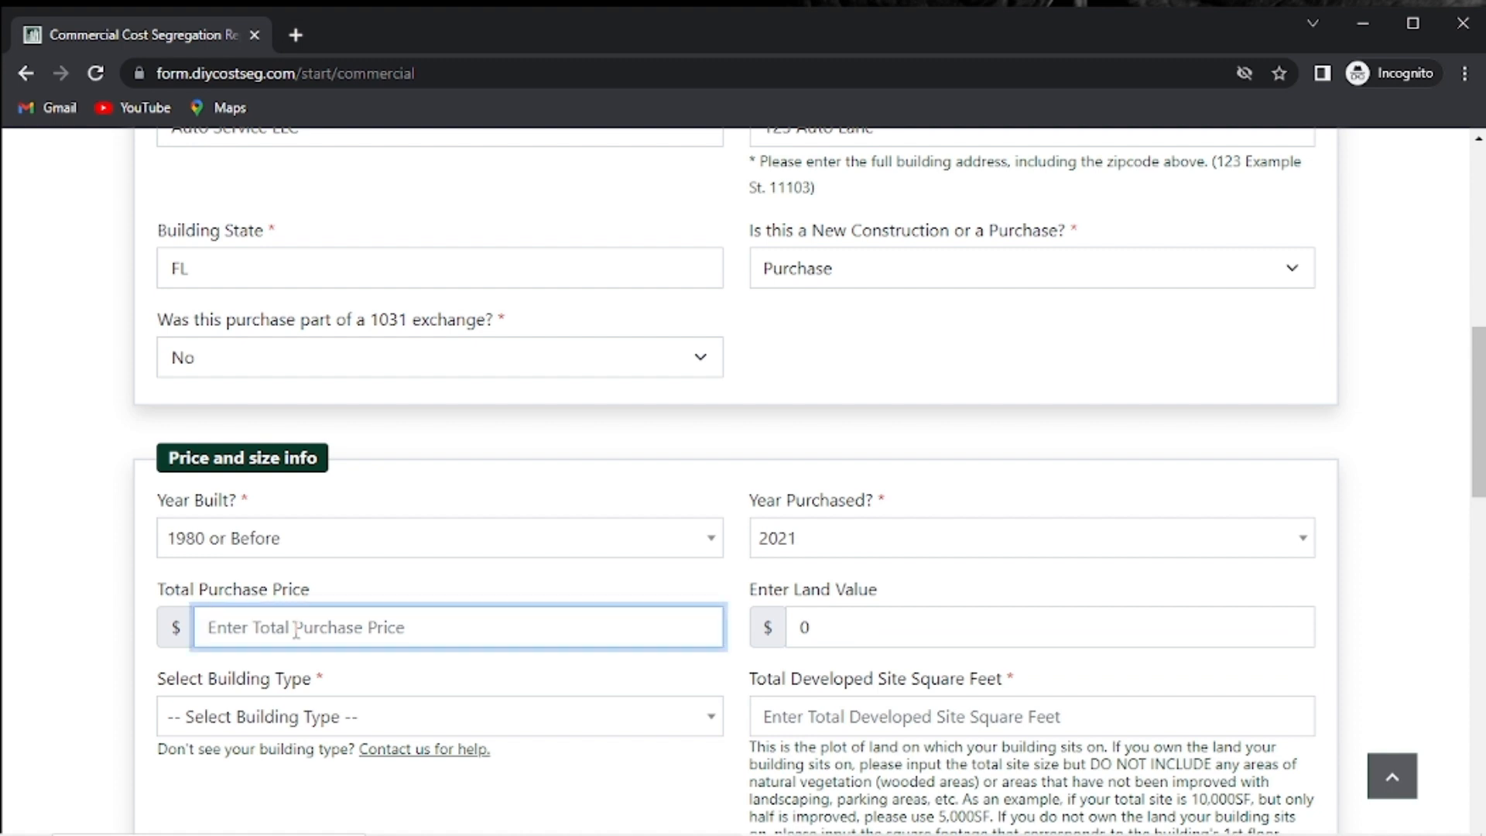
pyautogui.write('1,060,')
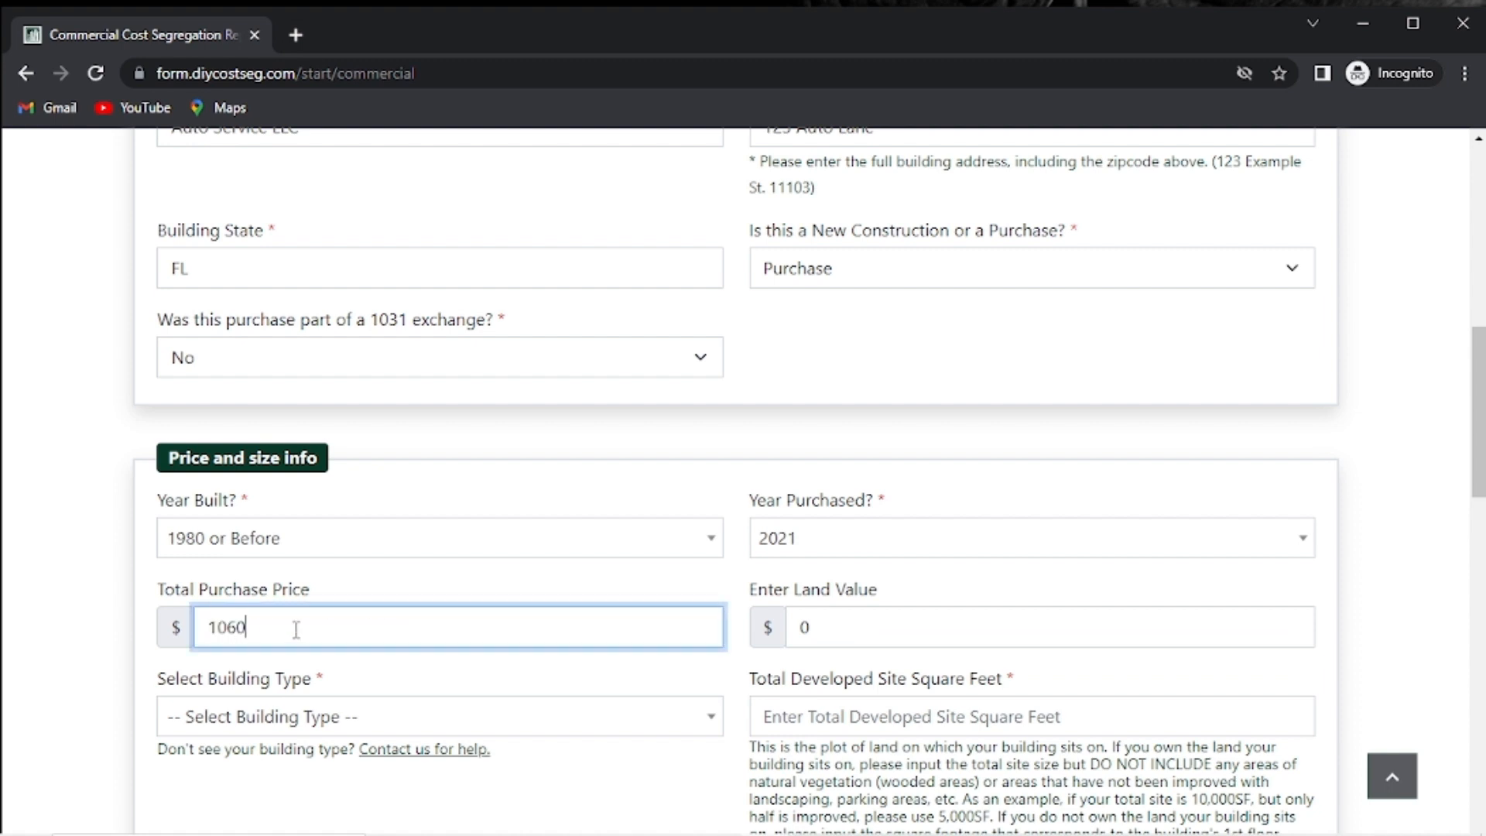
pyautogui.write('000')
pyautogui.click(896, 633)
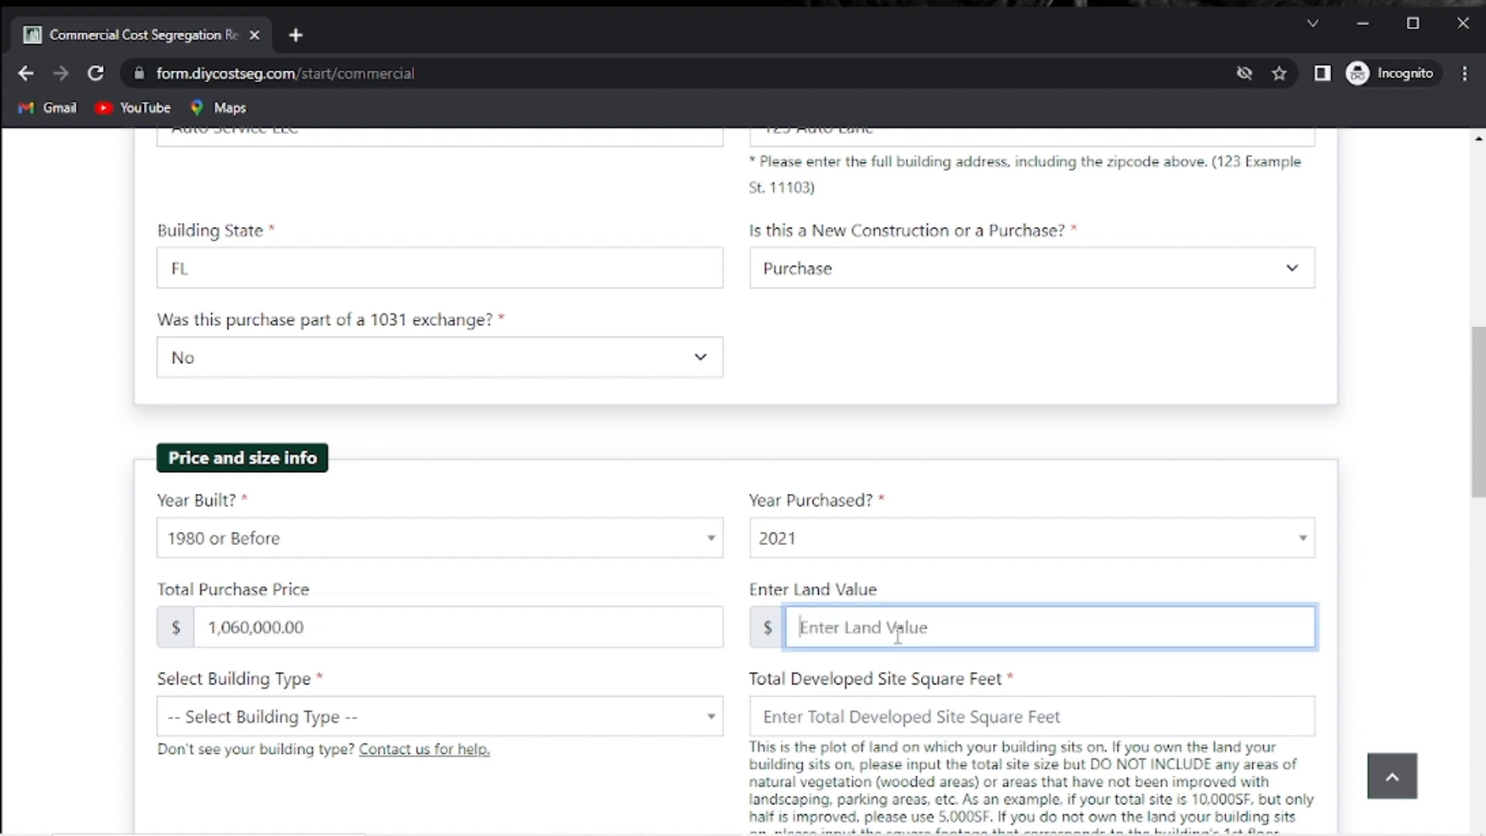
pyautogui.write('108300')
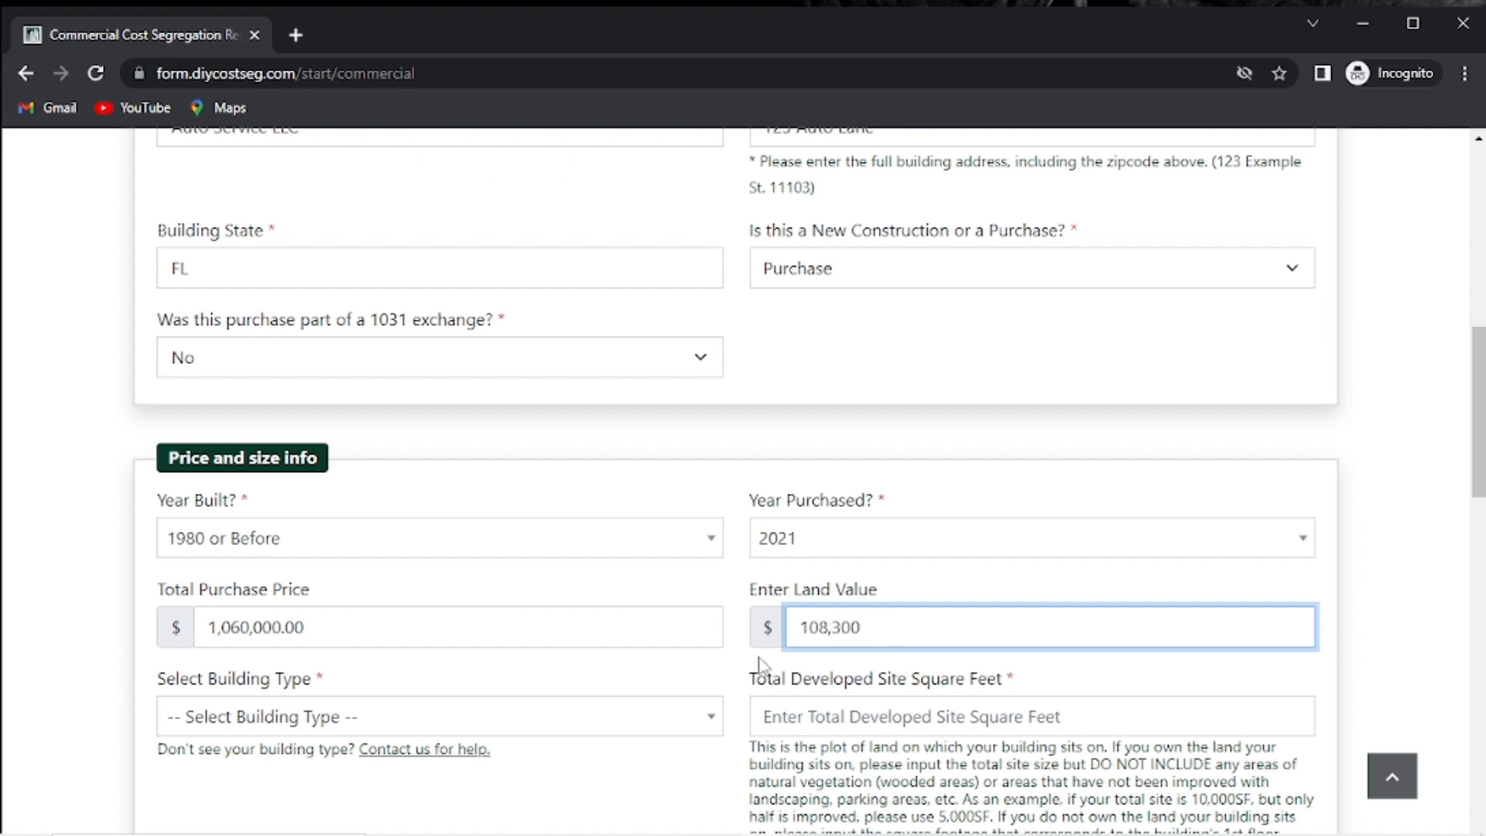
pyautogui.click(478, 721)
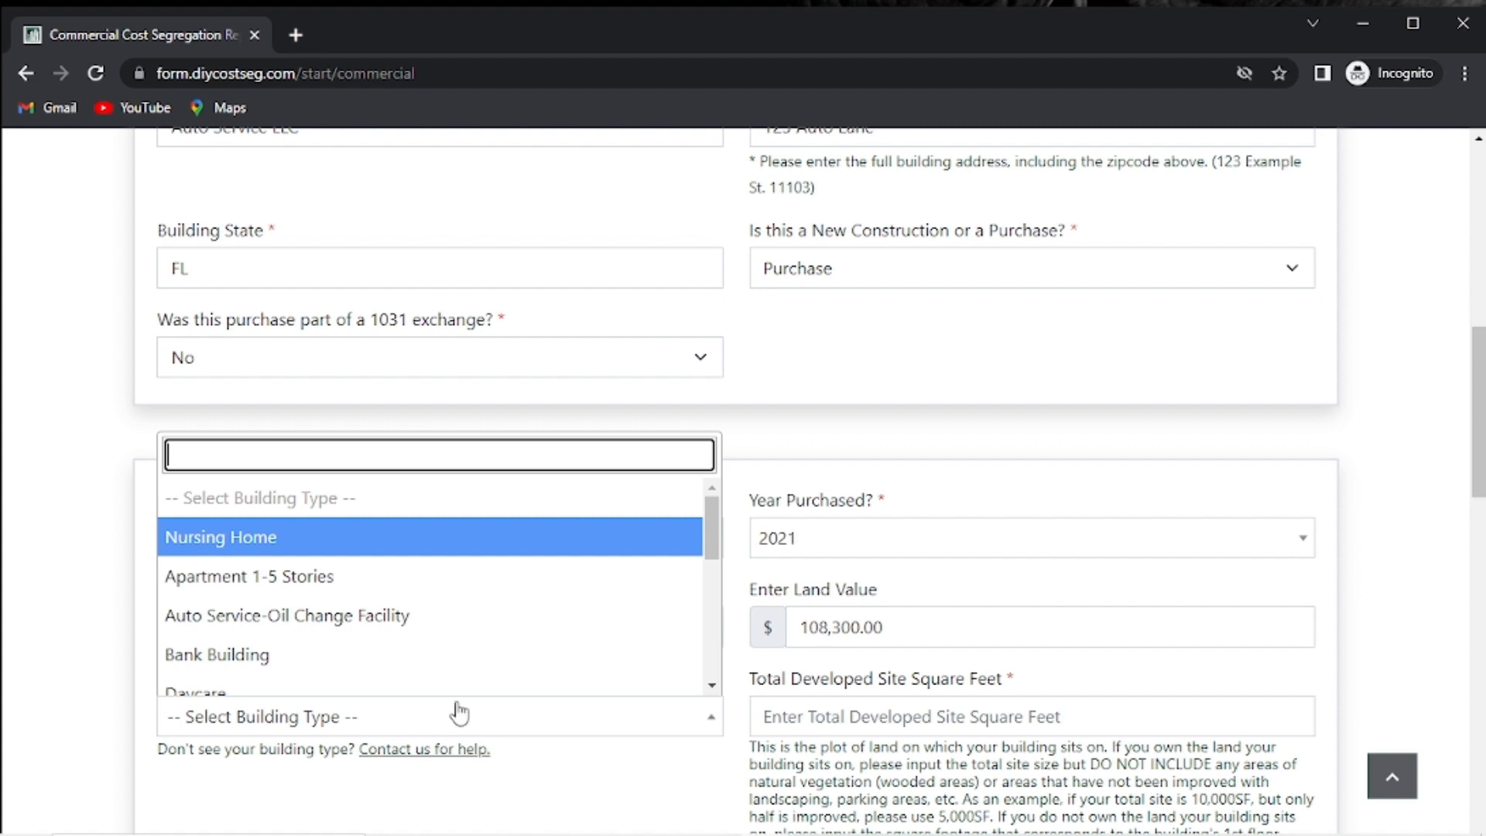
pyautogui.click(371, 623)
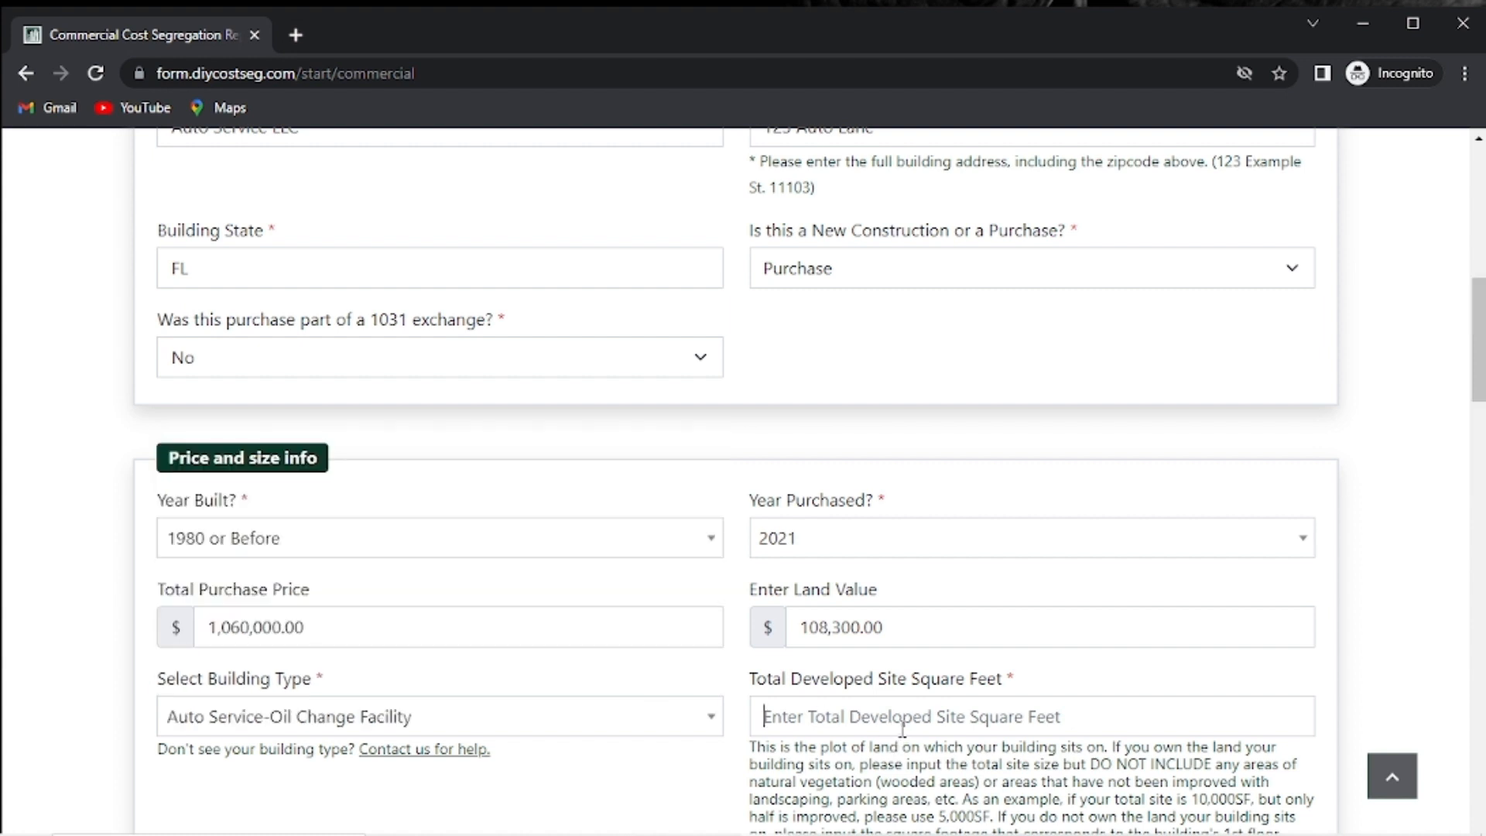
# Enter 200,376 in Total Developed Site Square Feet.
pyautogui.click(903, 728)
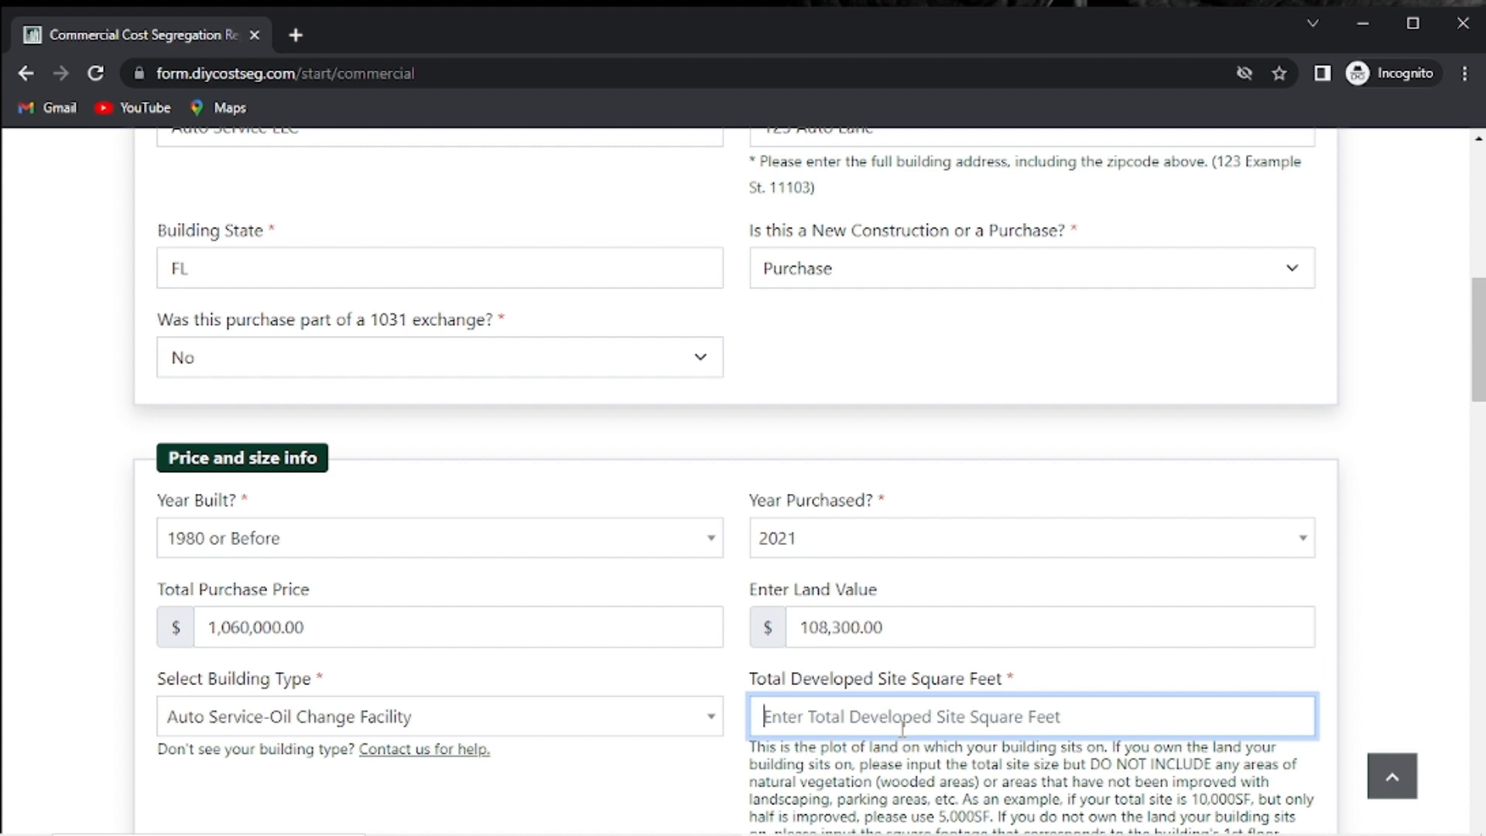
pyautogui.scroll(-3, 903, 729)
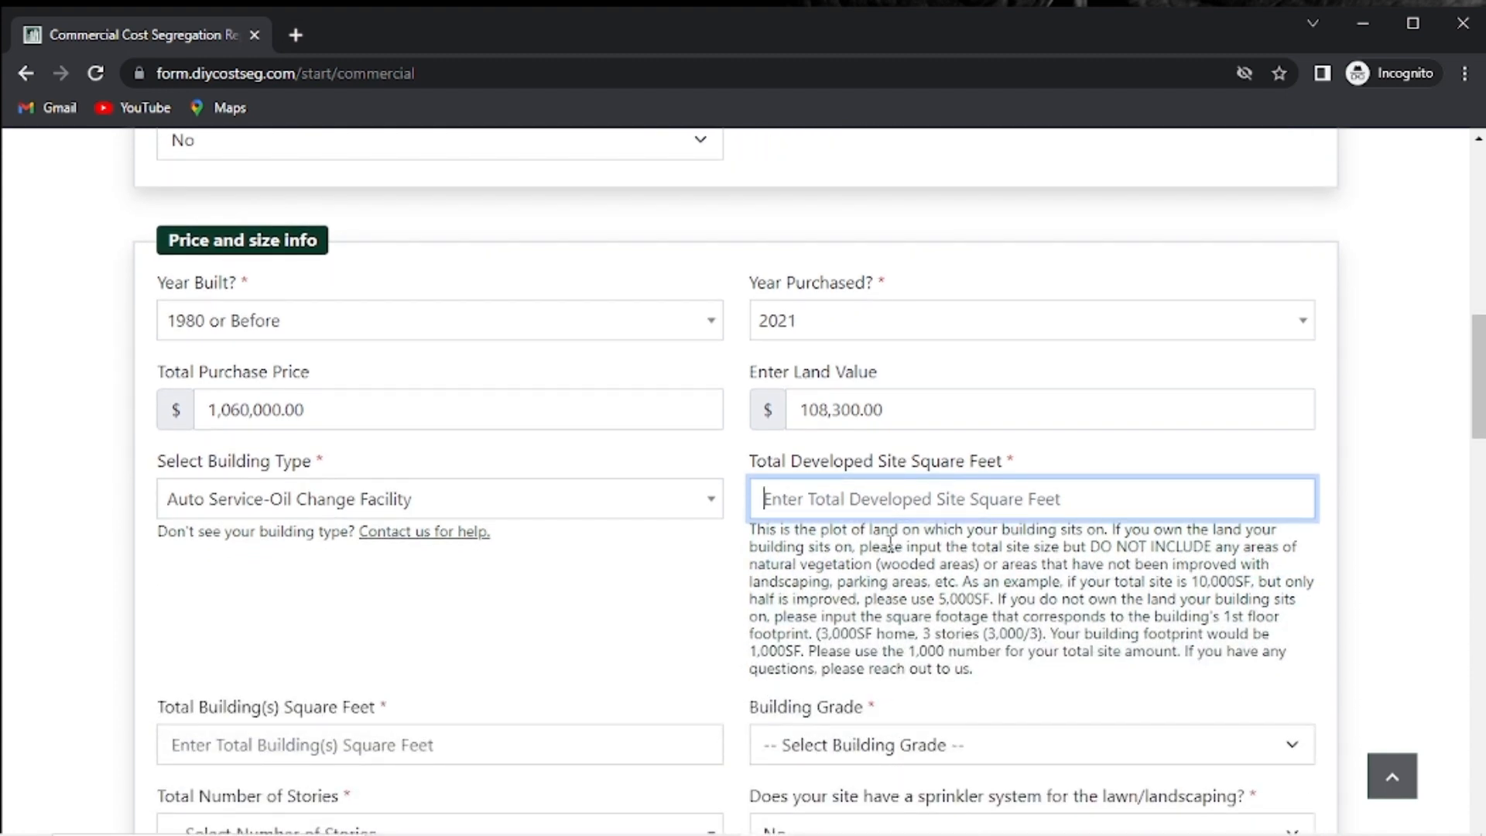
pyautogui.write('200,')
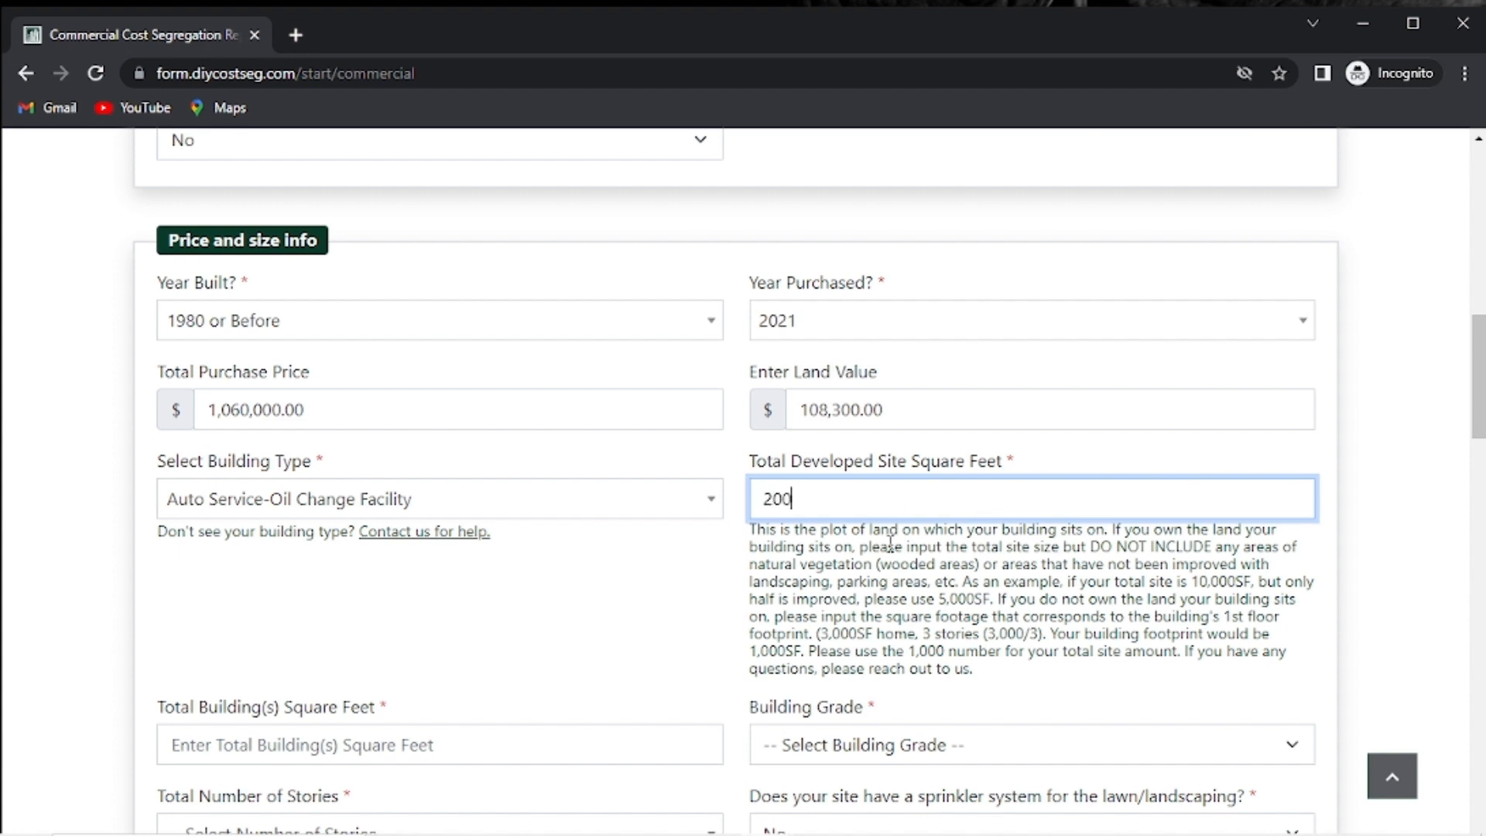
pyautogui.write('376')
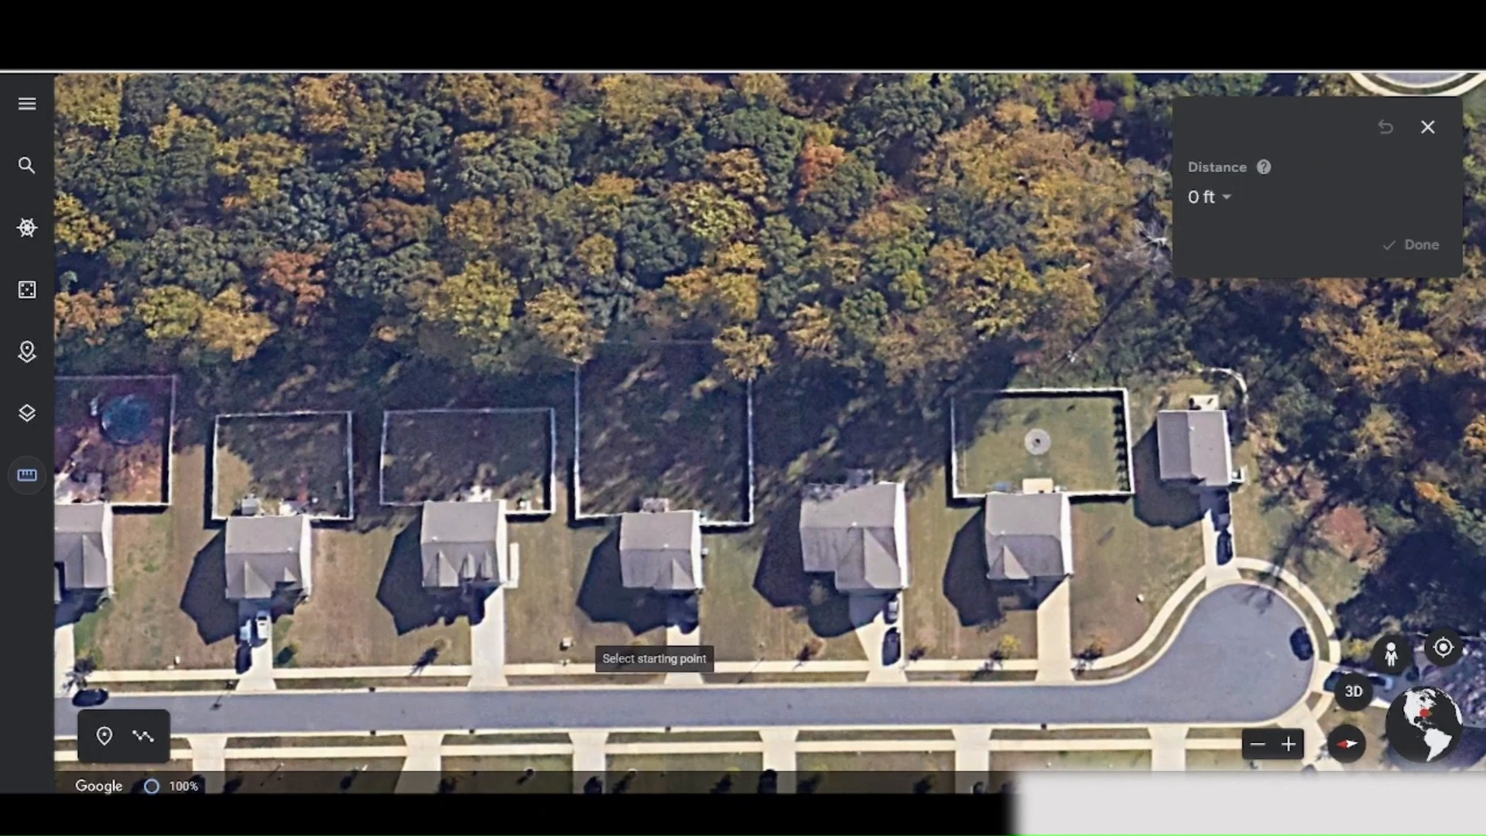
# Trace and close the lot outline in Google Earth, reading 587 ft perimeter and 20,659 ft² area.
pyautogui.click(567, 662)
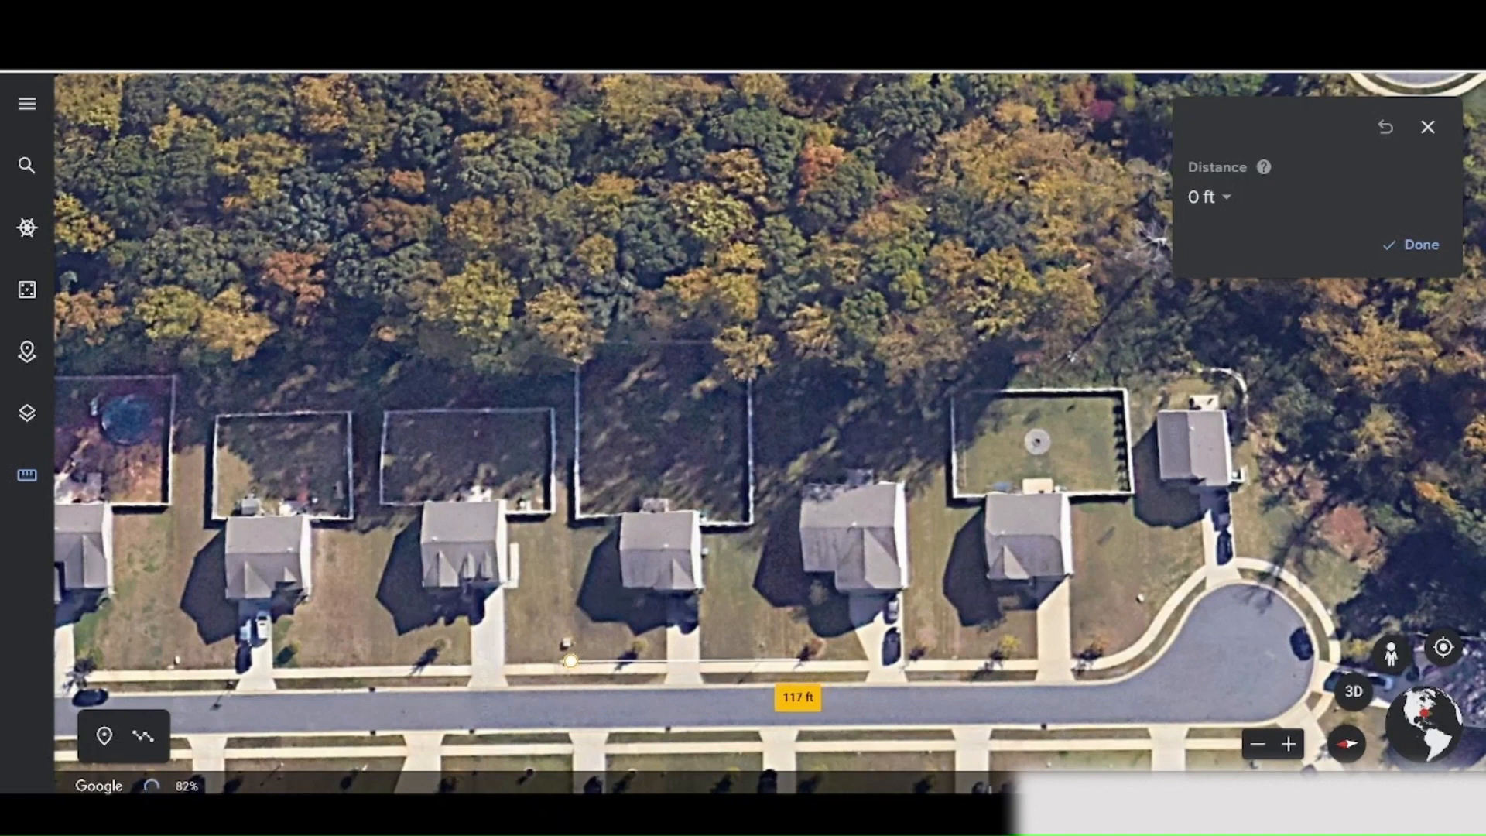
pyautogui.click(782, 658)
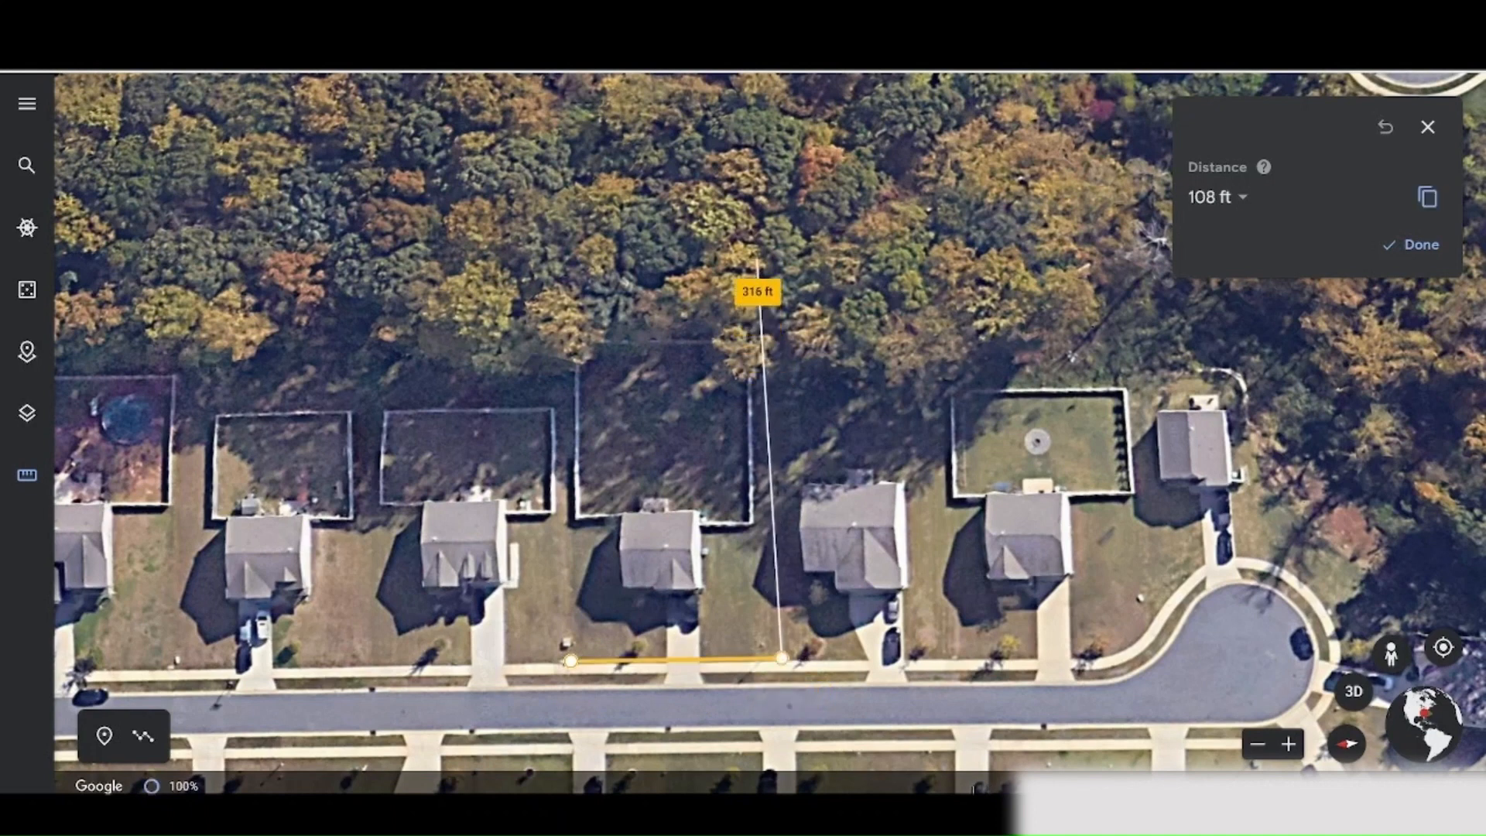
pyautogui.click(786, 217)
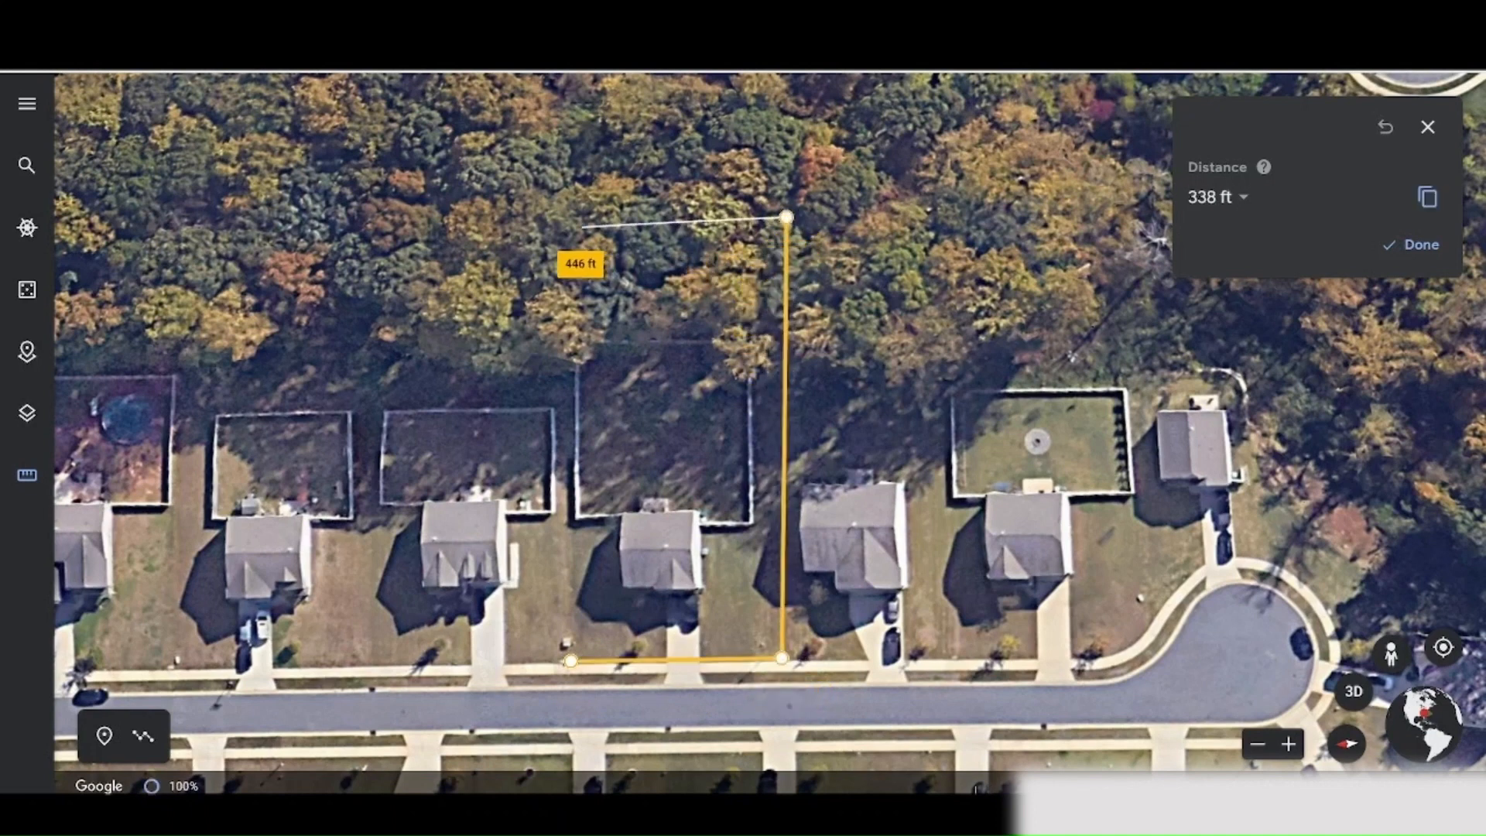
pyautogui.click(554, 220)
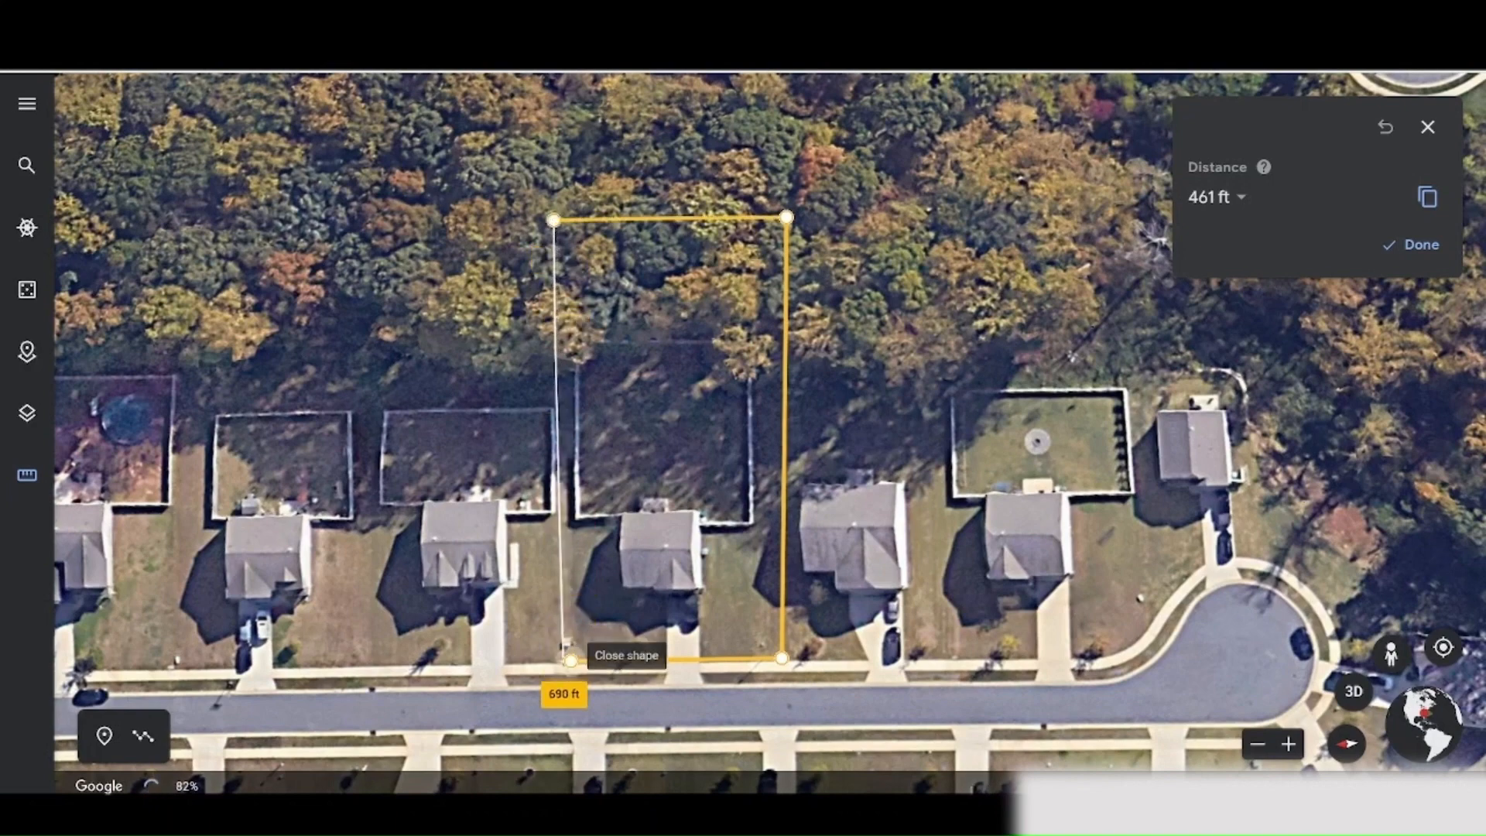
pyautogui.click(570, 660)
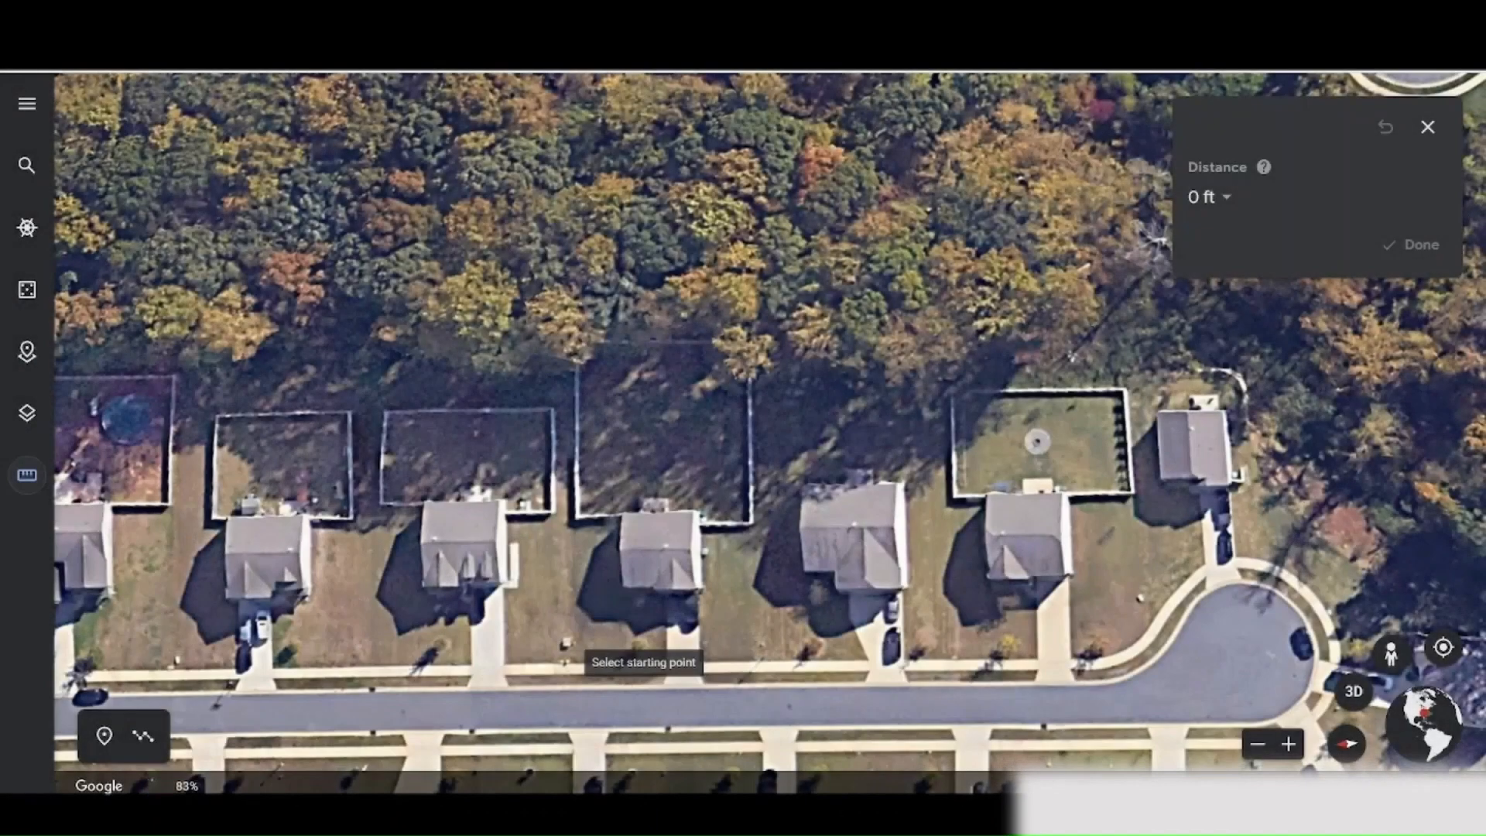
pyautogui.click(559, 664)
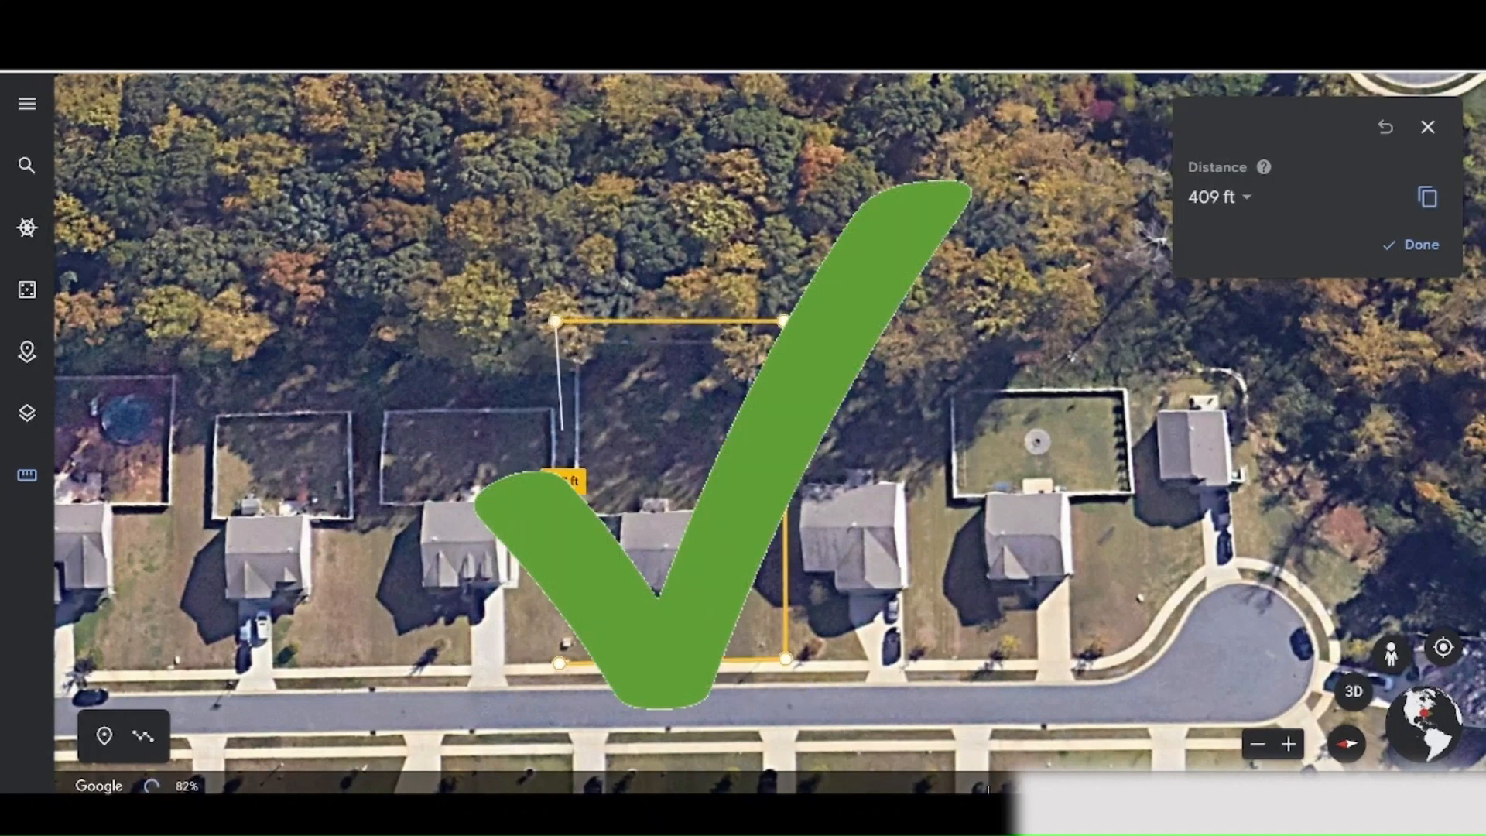
pyautogui.click(555, 321)
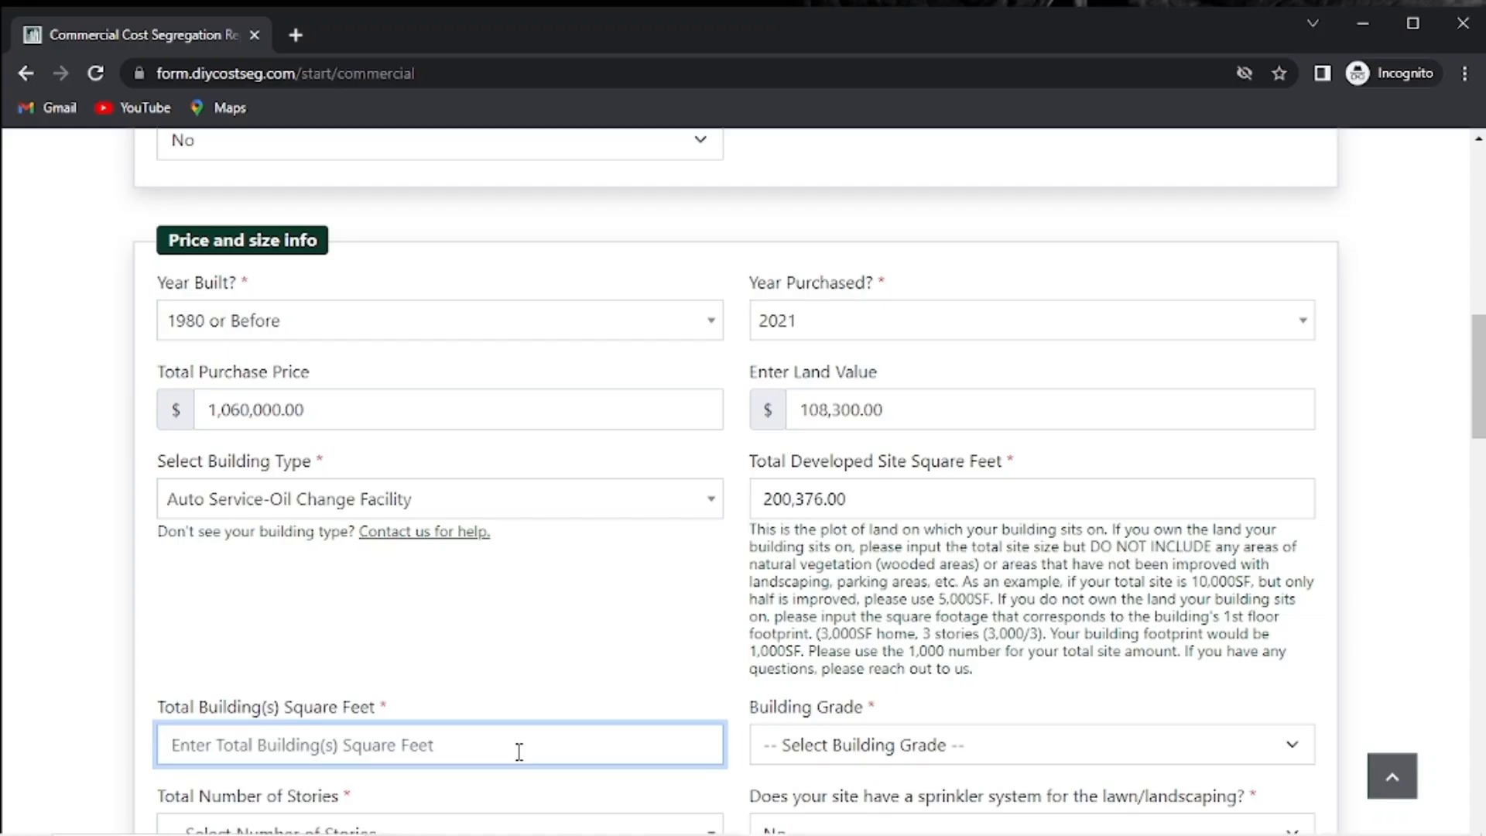
# Enter 12,300 building square feet, set Building Grade to Better and stories to 1.
pyautogui.write('12')
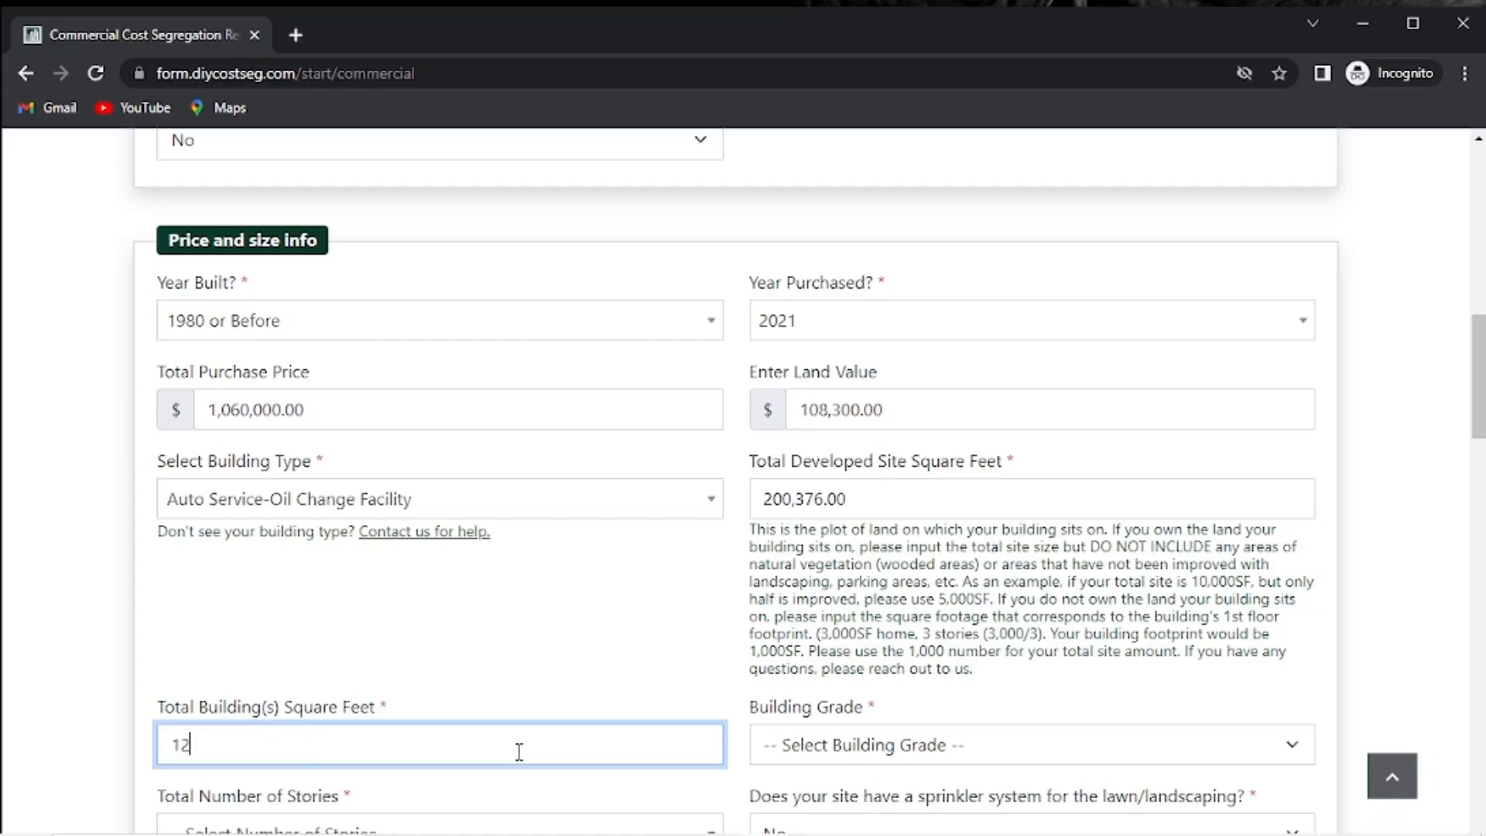
pyautogui.write(',300')
pyautogui.click(1052, 743)
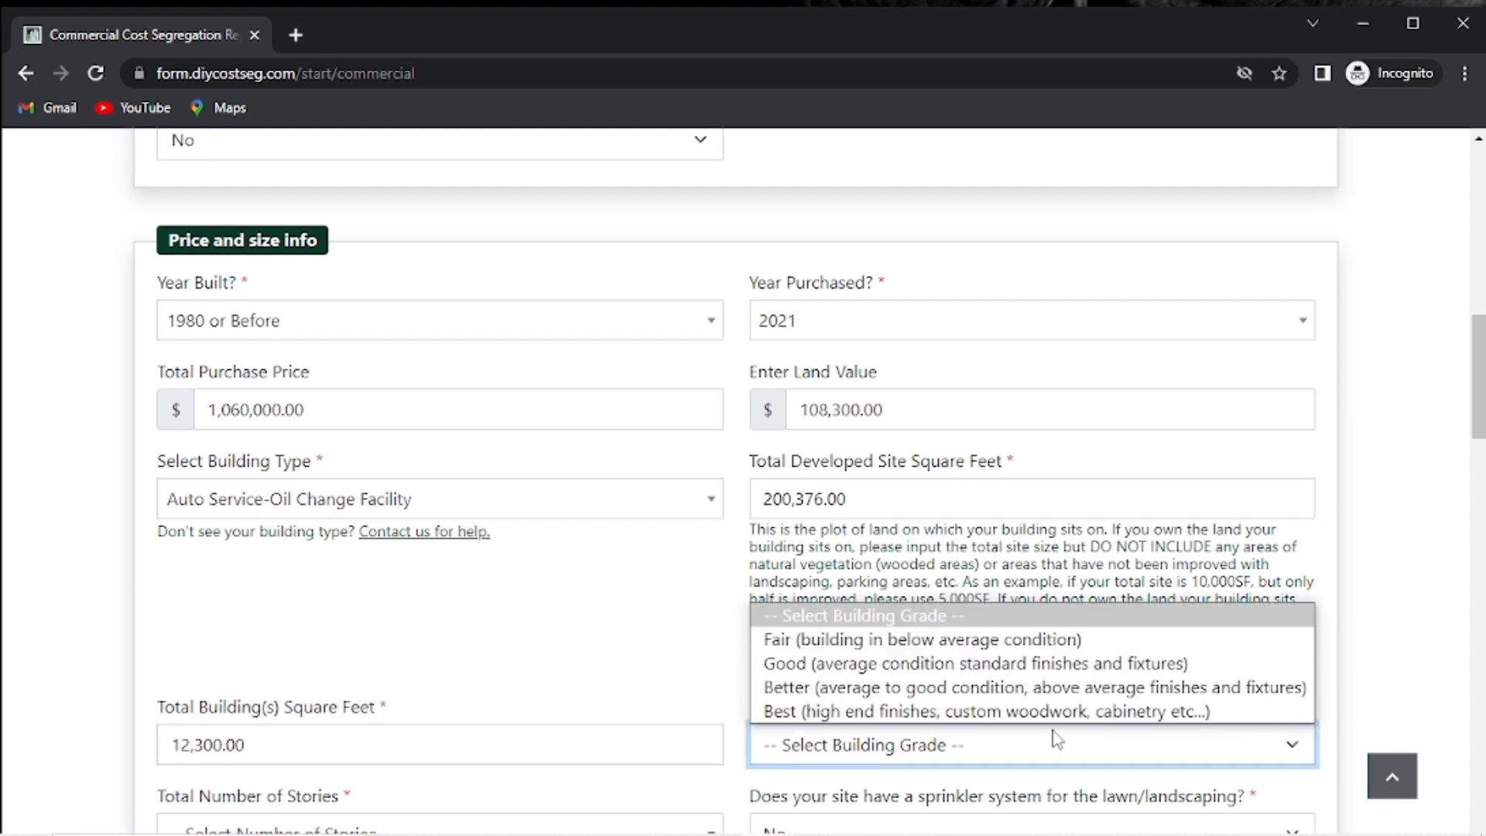
pyautogui.click(1001, 687)
pyautogui.scroll(-4, 689, 708)
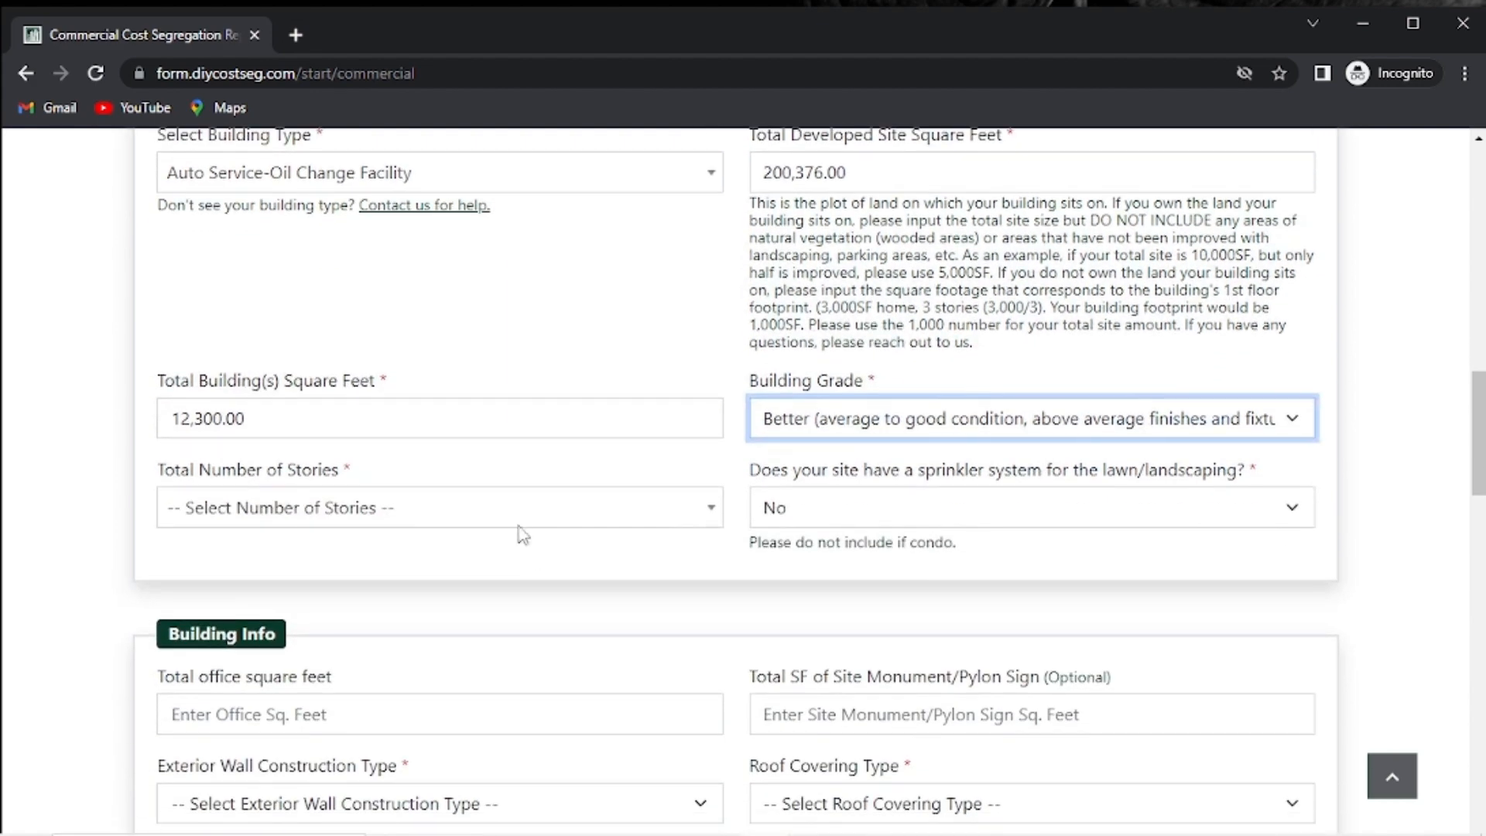
pyautogui.click(512, 520)
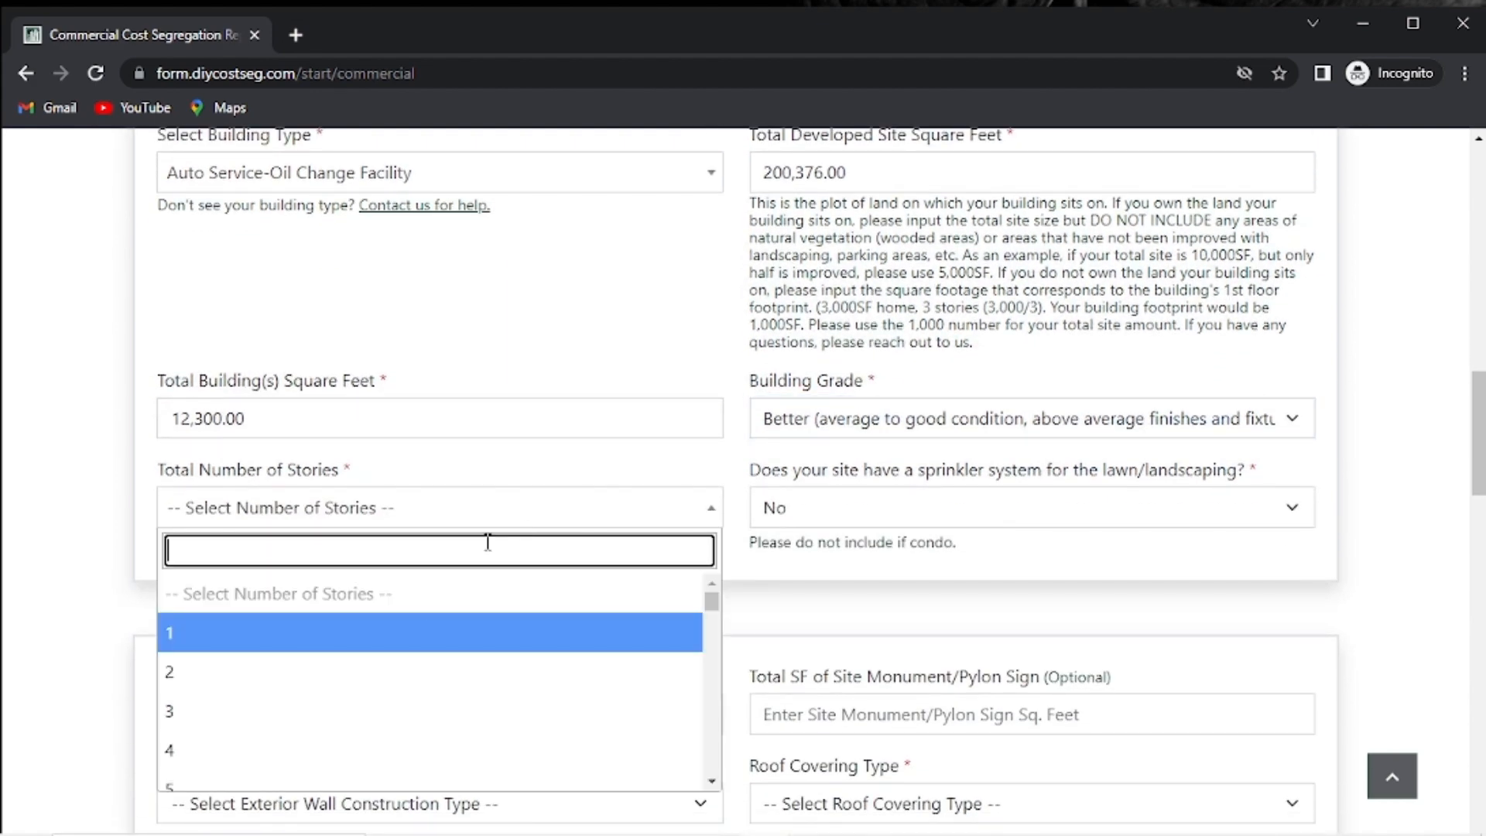
pyautogui.click(395, 647)
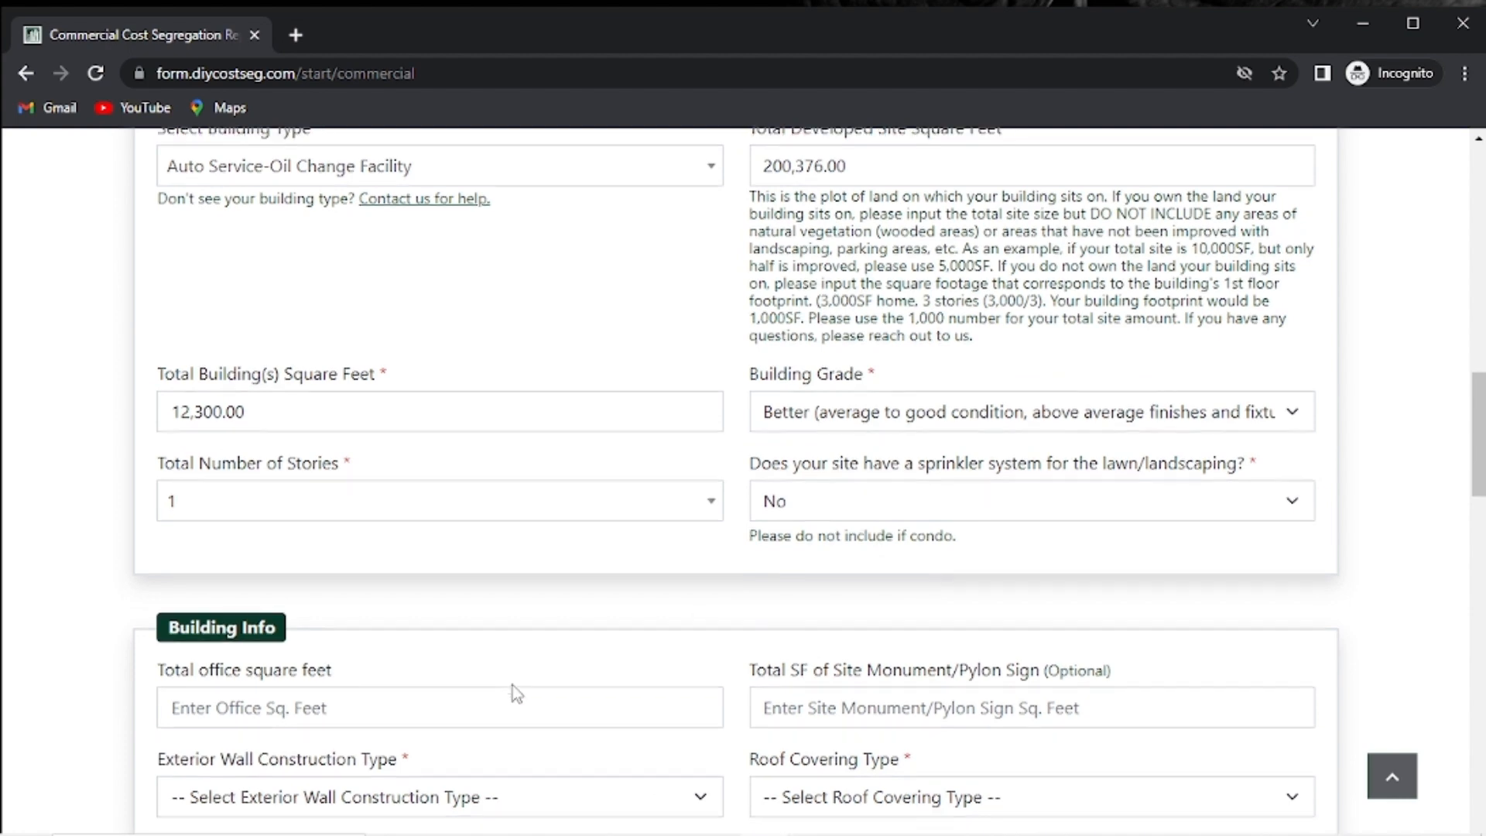
# Enter 1520 office square feet and choose Concrete Block w/ Stucco Finish exterior walls.
pyautogui.scroll(-3, 512, 685)
pyautogui.click(361, 507)
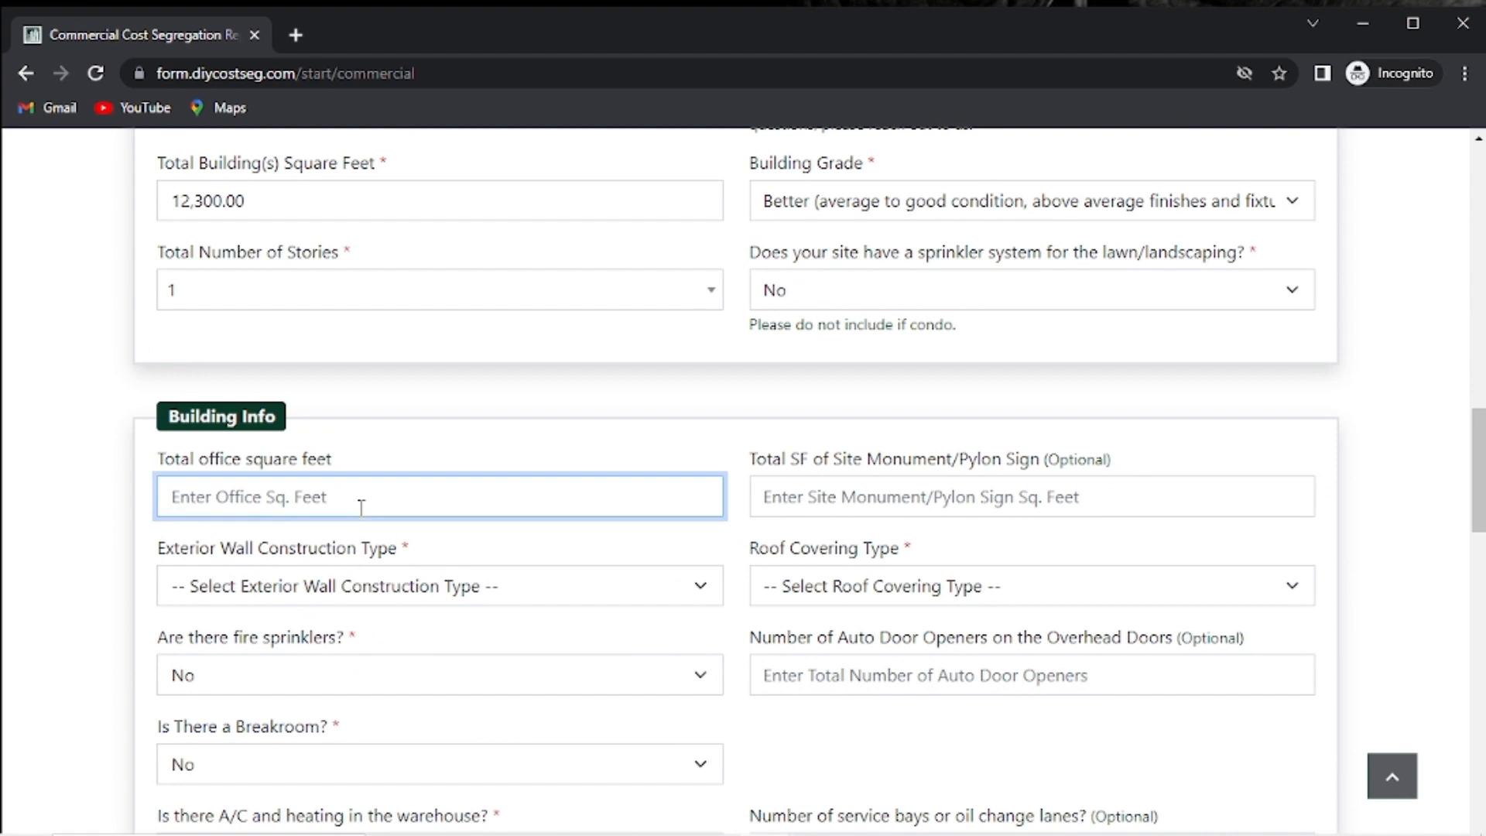
pyautogui.write('1520')
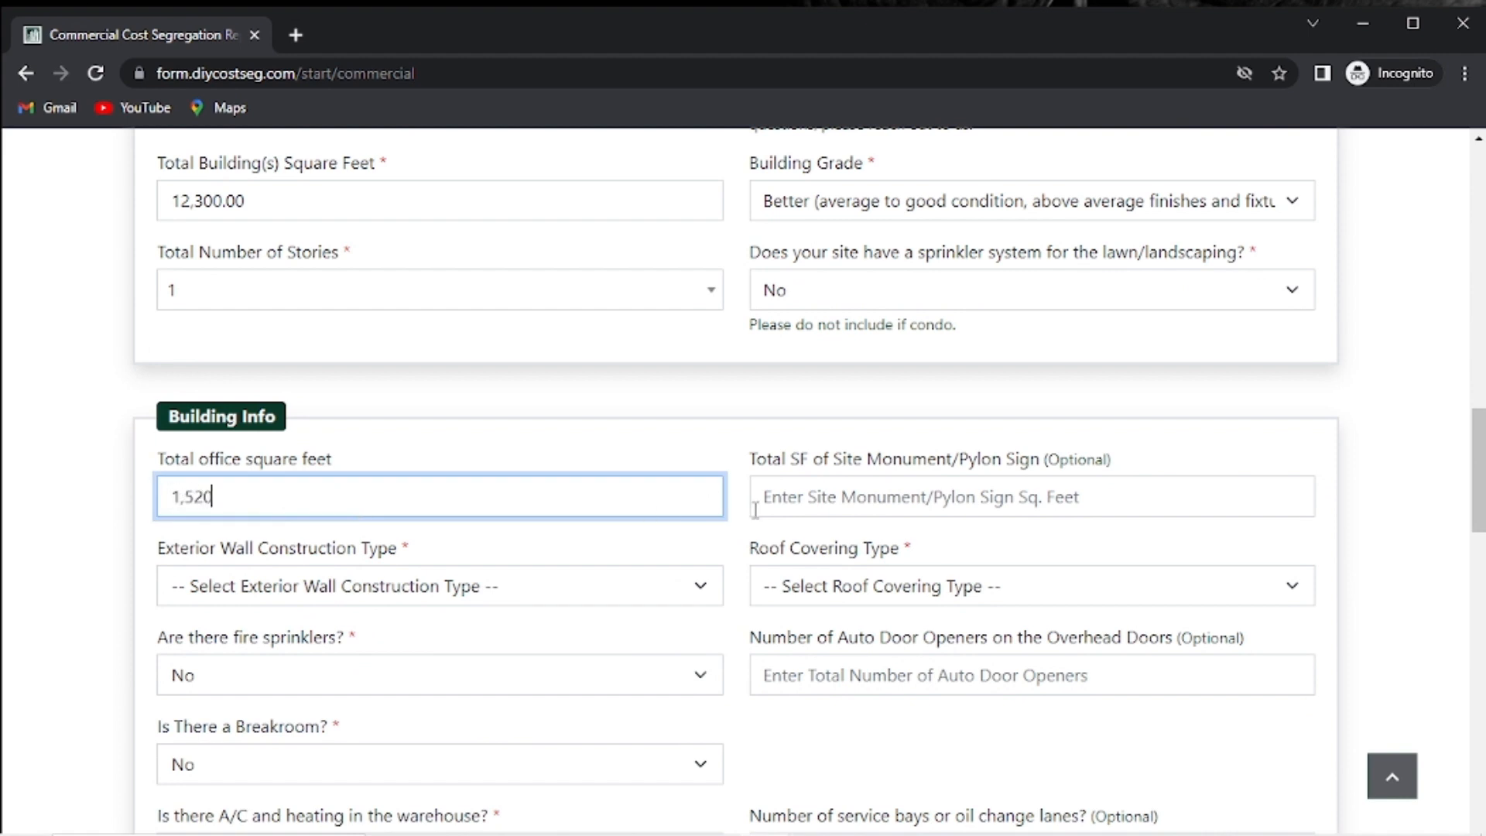
pyautogui.click(505, 588)
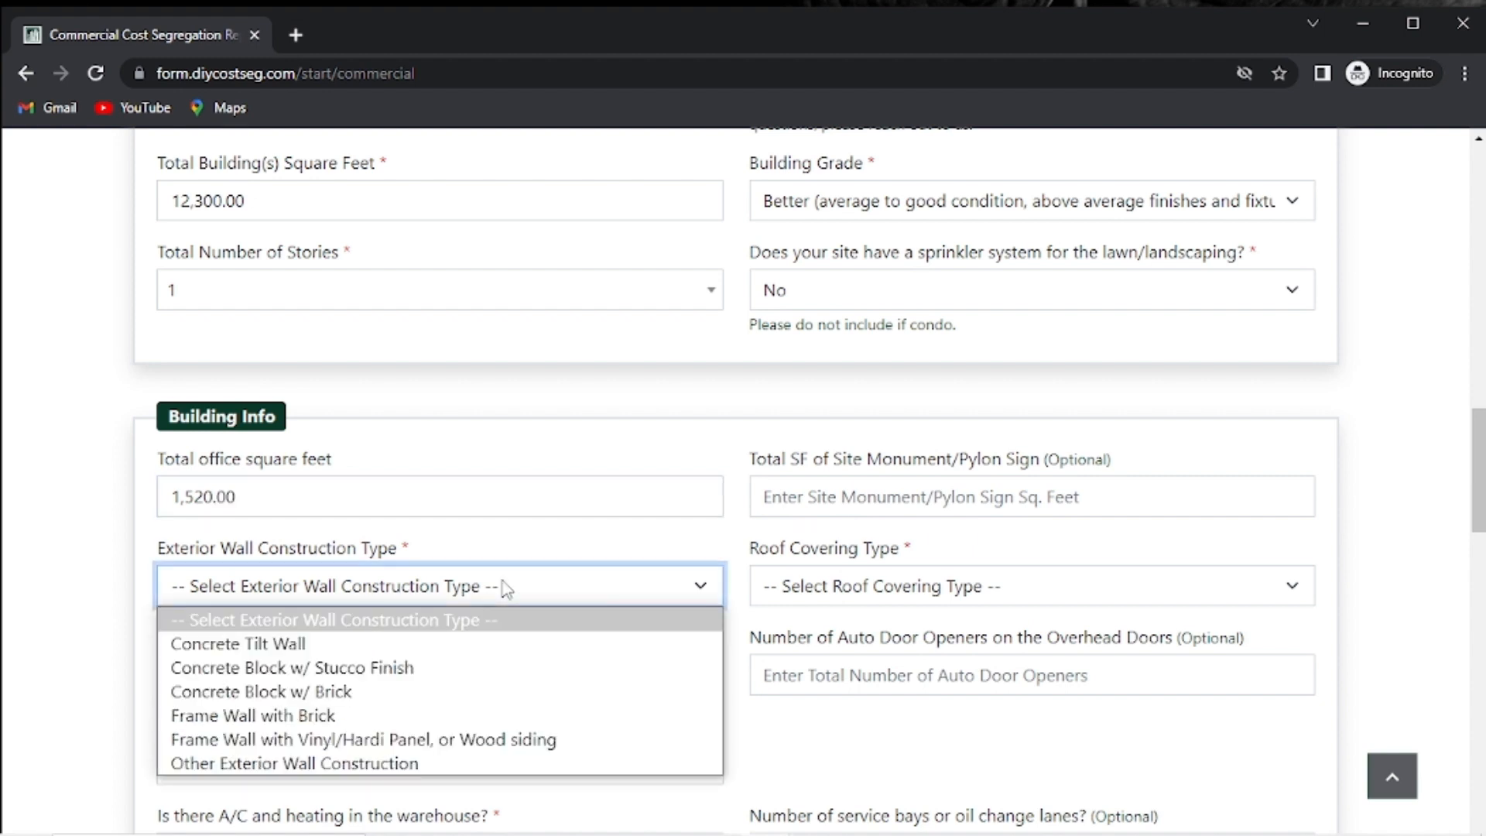
pyautogui.click(417, 668)
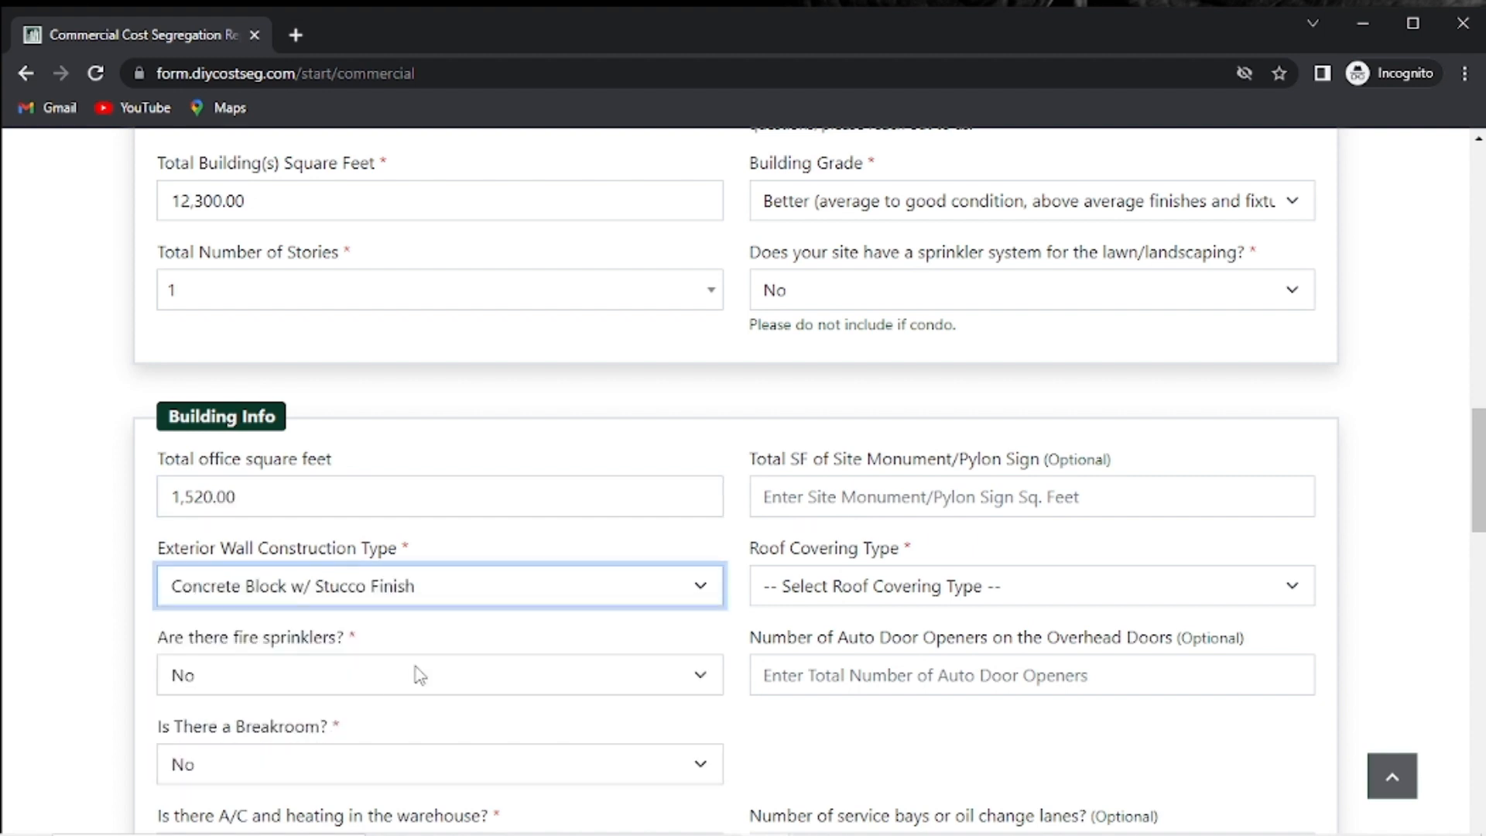
# Set the roof covering to Rubber Membrane Flat Roof and enter 6 auto door openers.
pyautogui.click(857, 594)
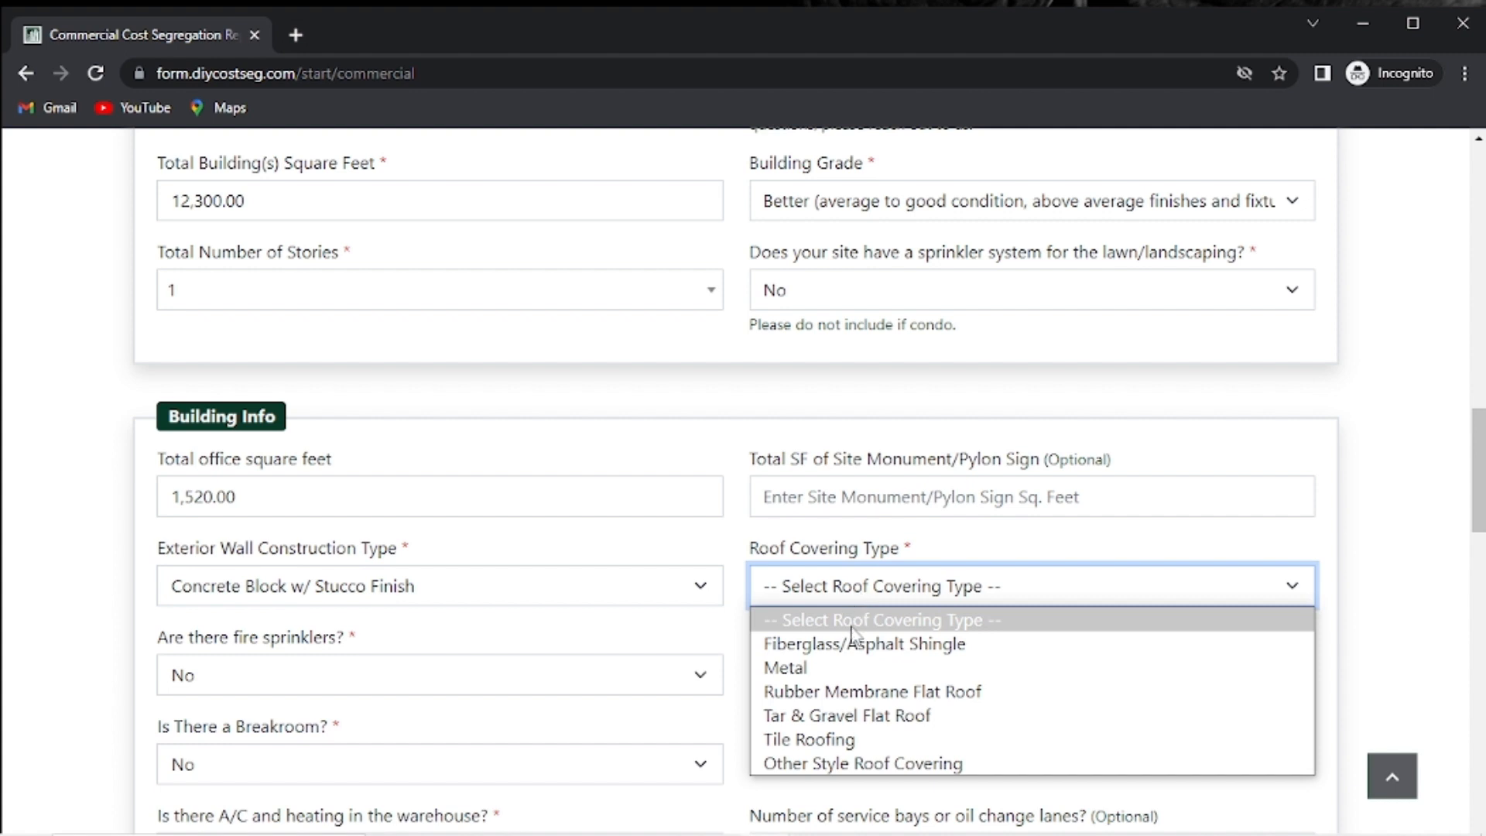
pyautogui.click(868, 697)
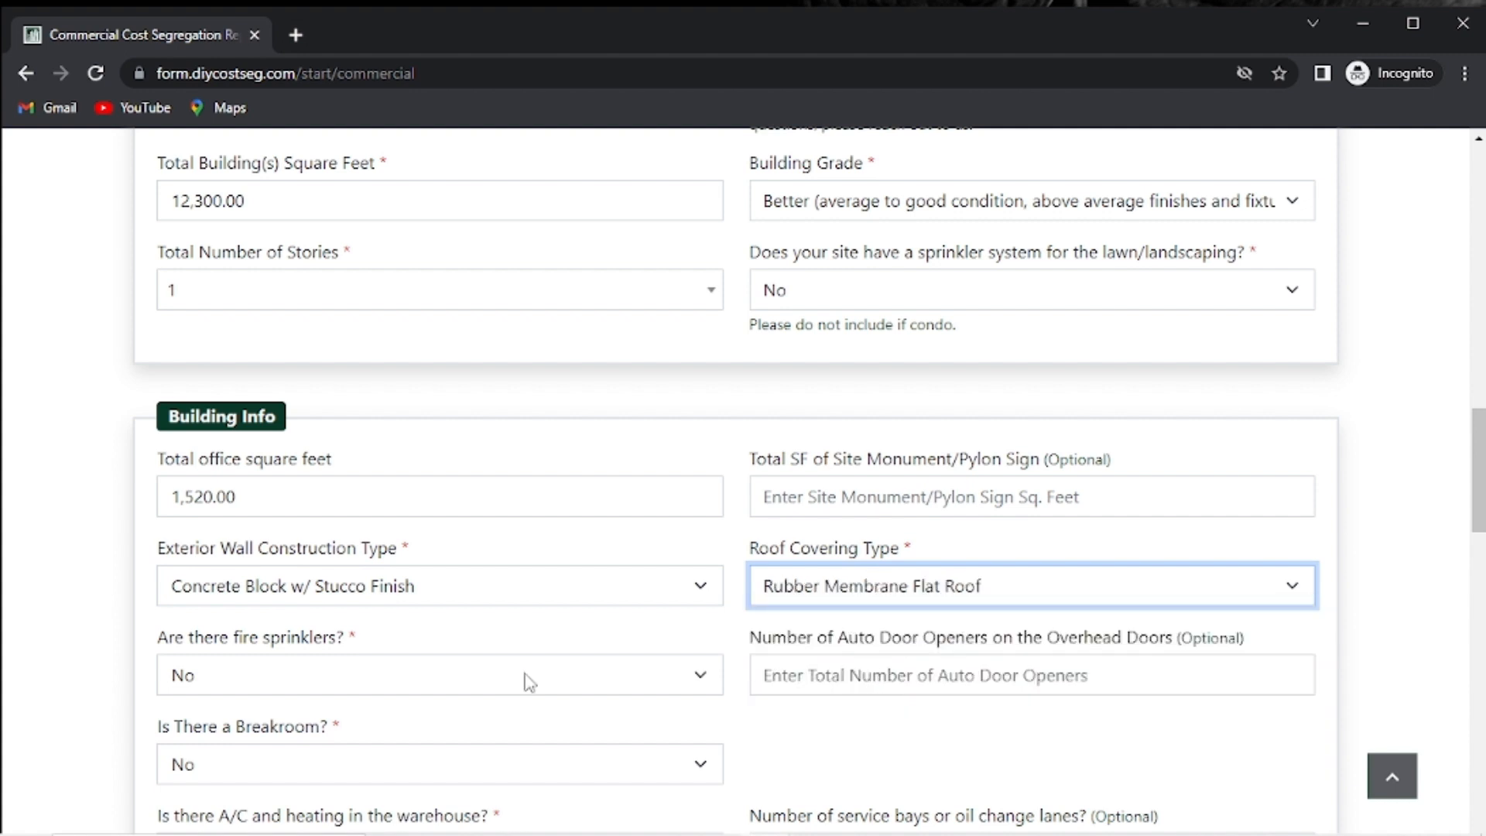
pyautogui.click(922, 678)
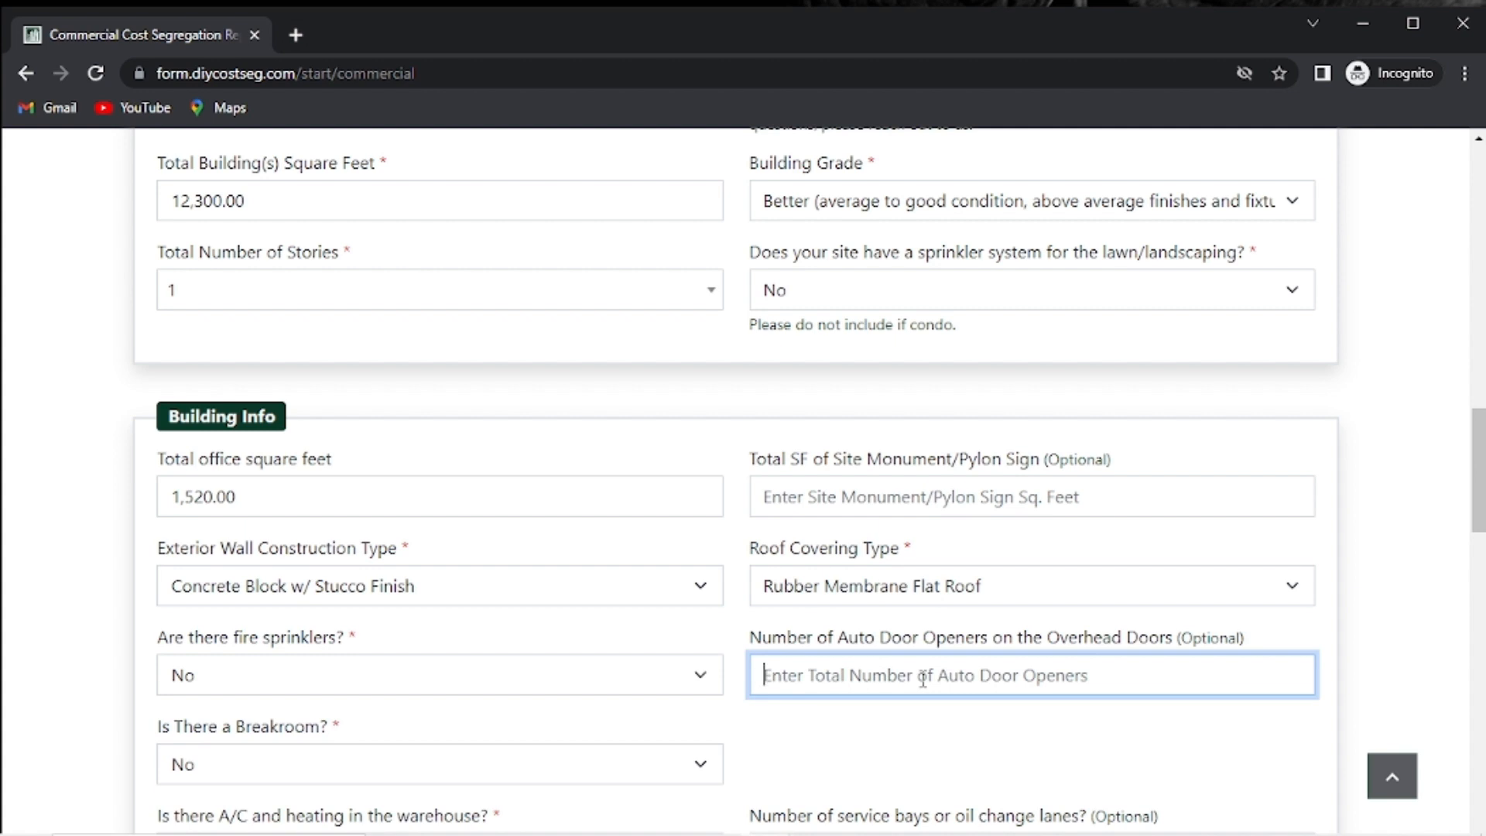
pyautogui.write('6')
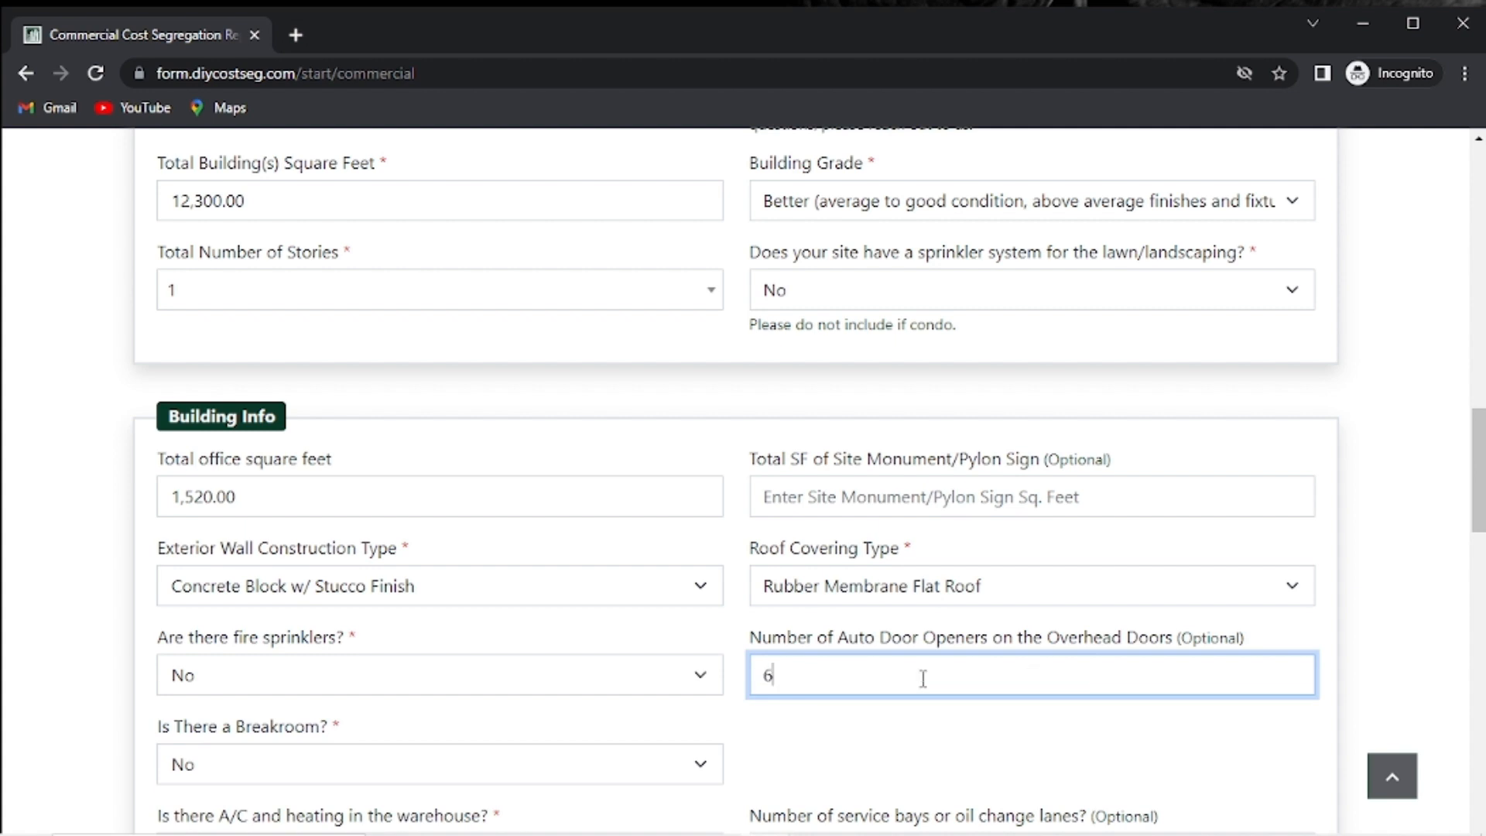
pyautogui.scroll(-3, 507, 716)
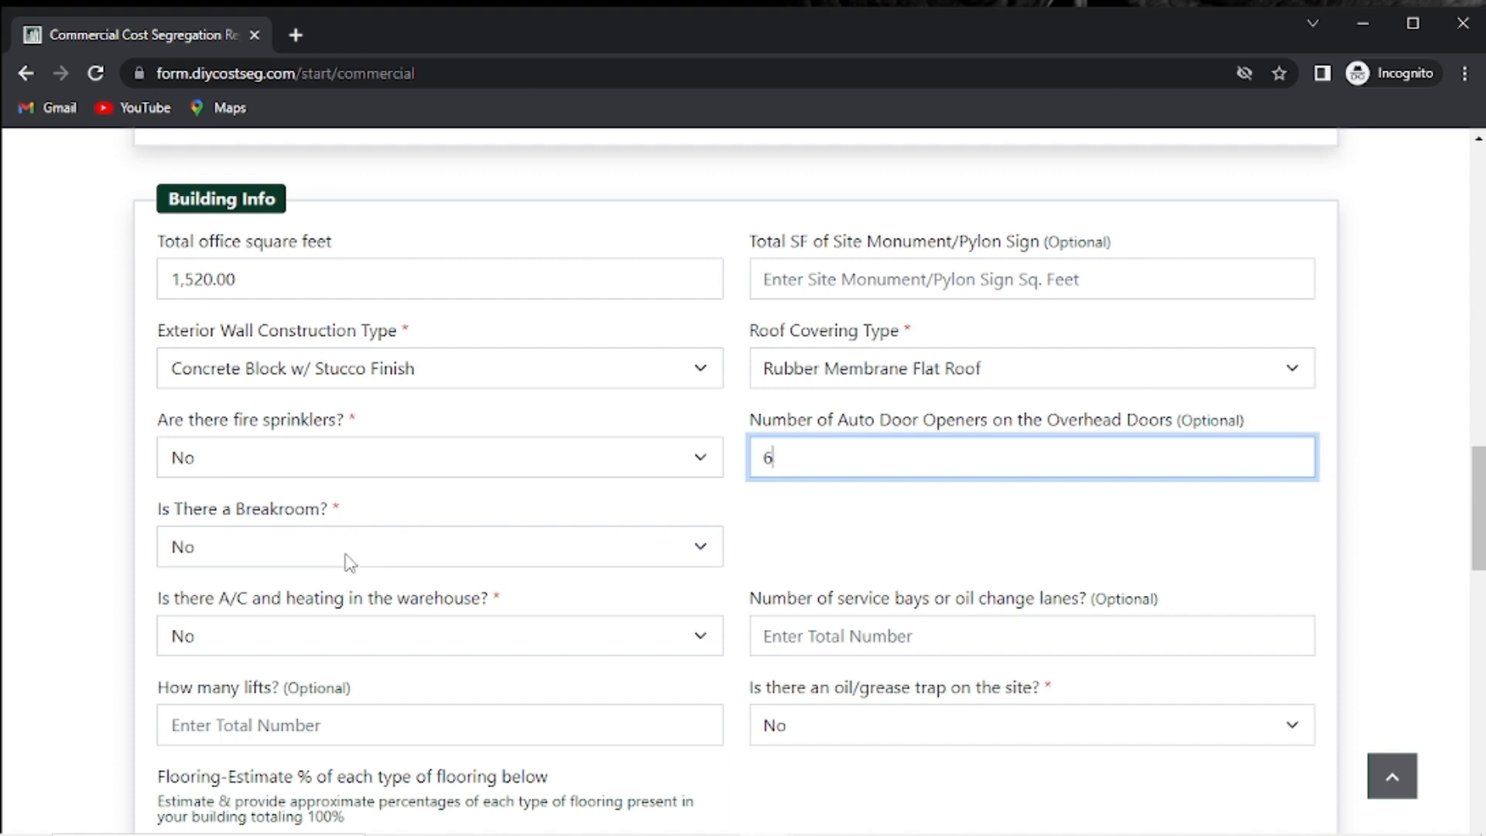
# Answer Yes to warehouse A/C and heating and No to heating only.
pyautogui.click(366, 633)
pyautogui.click(371, 668)
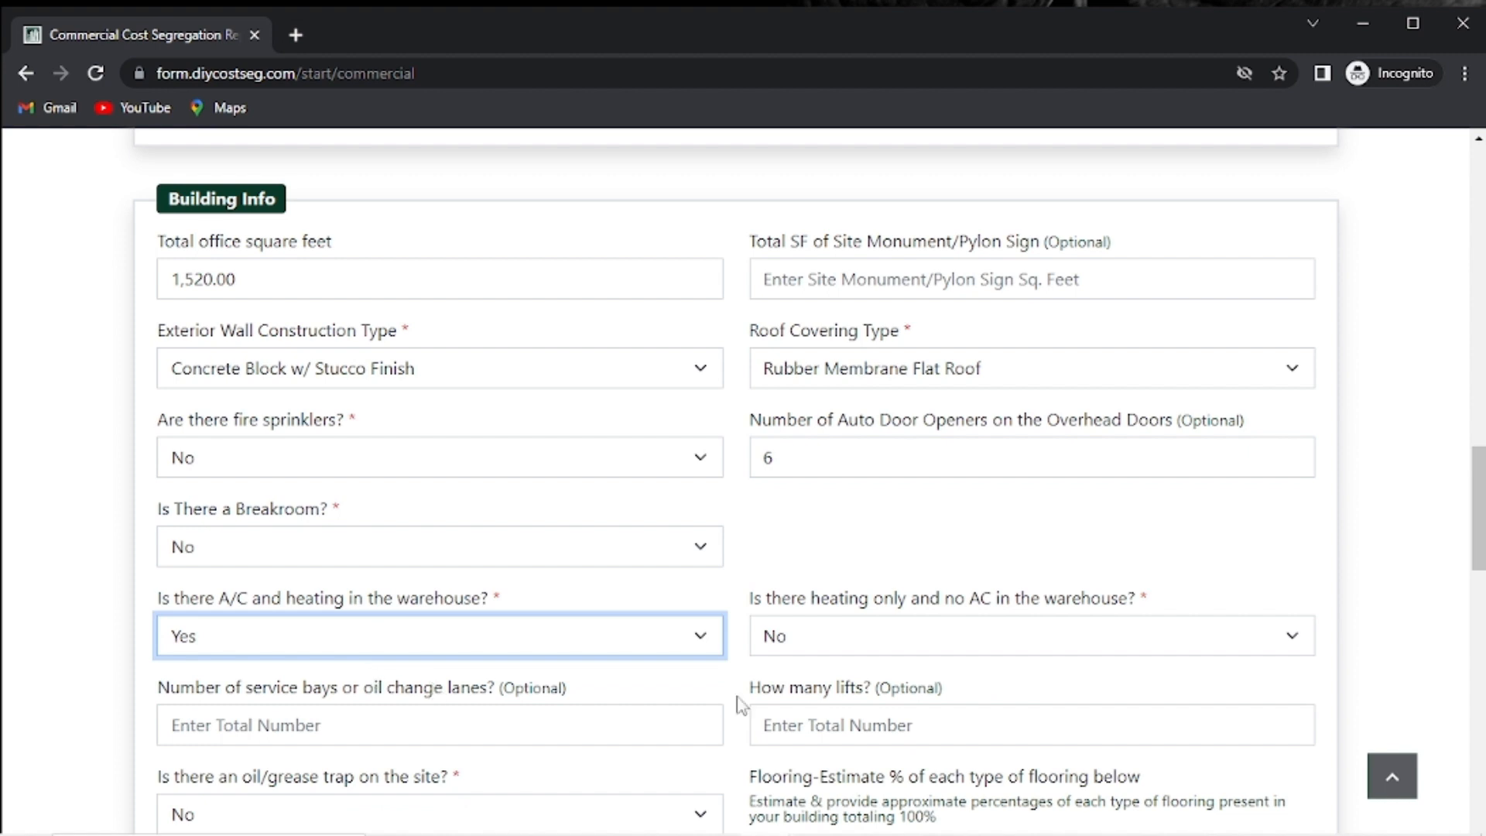
pyautogui.click(983, 633)
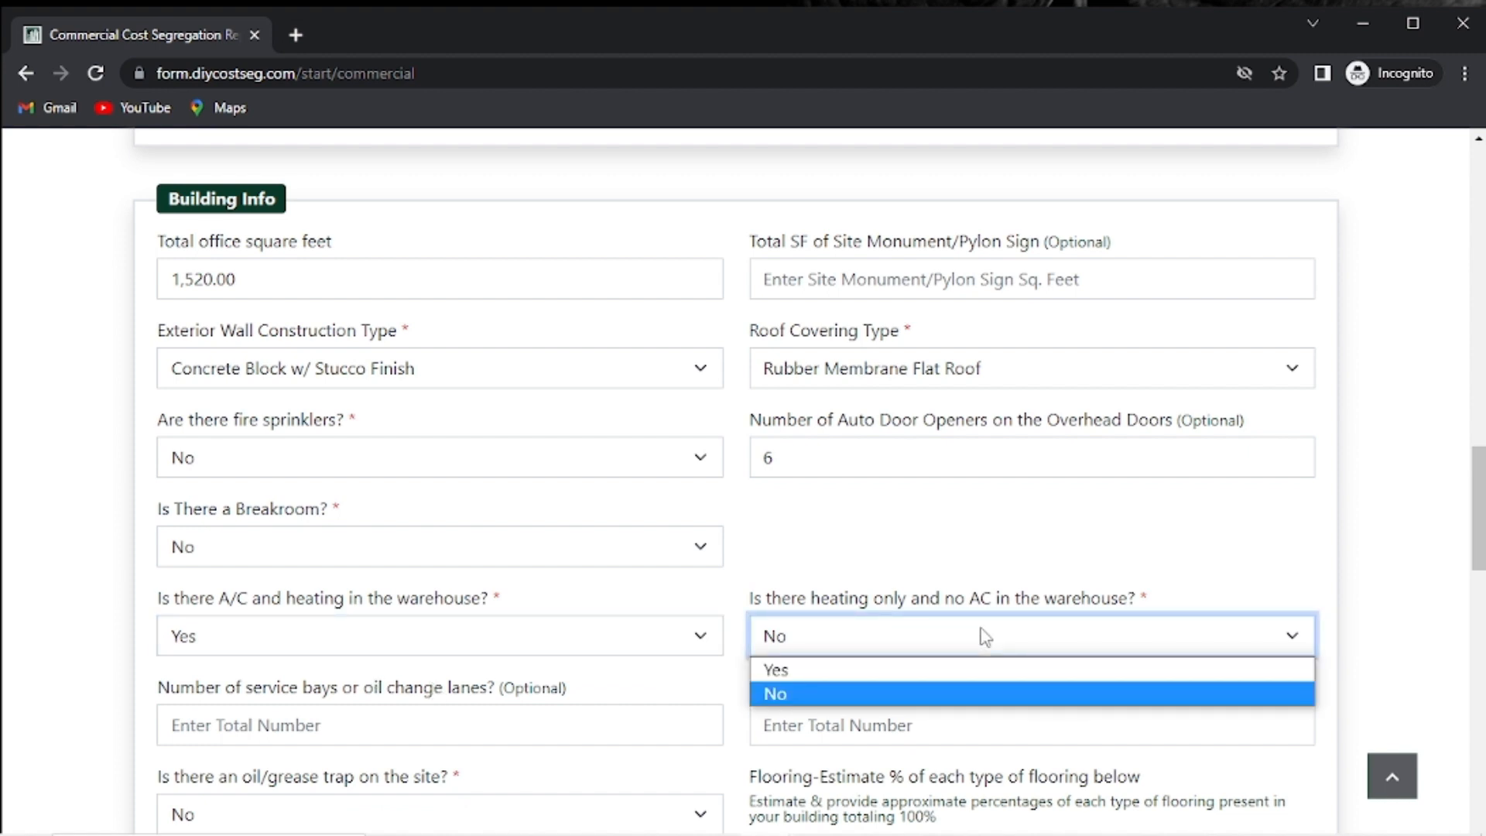
pyautogui.click(909, 695)
pyautogui.scroll(-1, 514, 647)
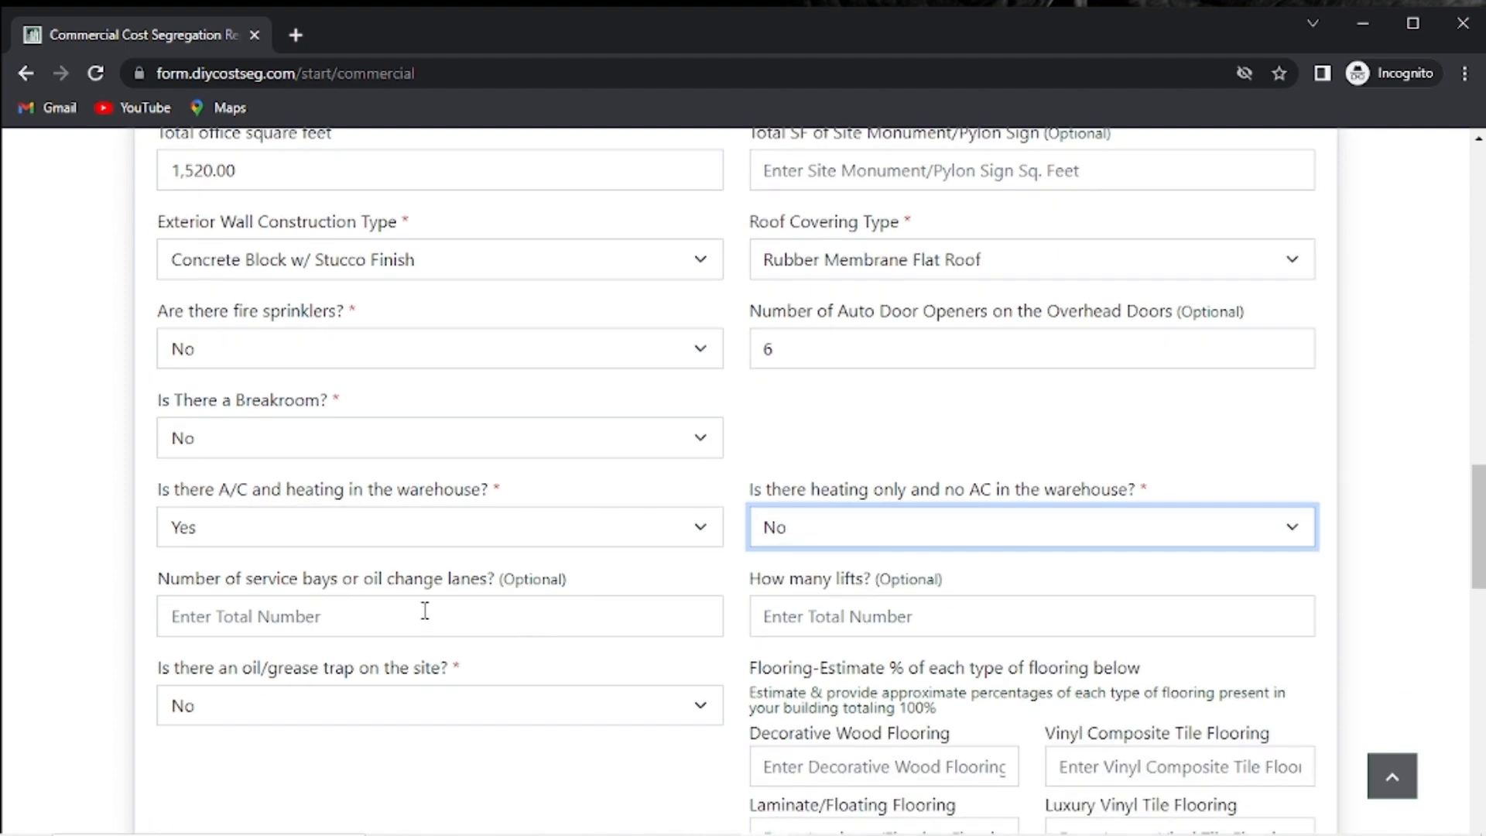
# Enter 4 service bays and 4 lifts.
pyautogui.click(425, 612)
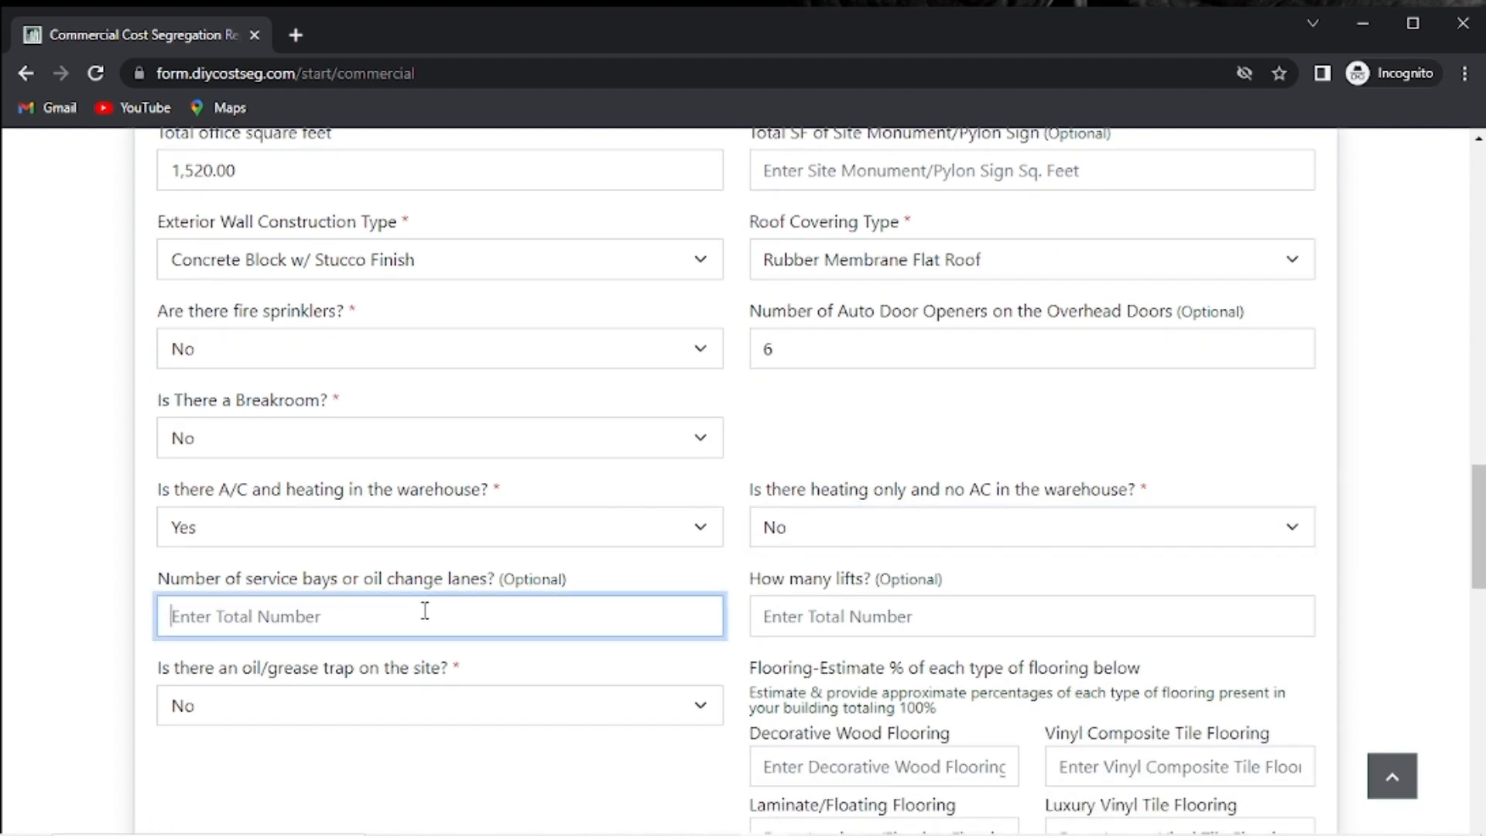
pyautogui.write('4')
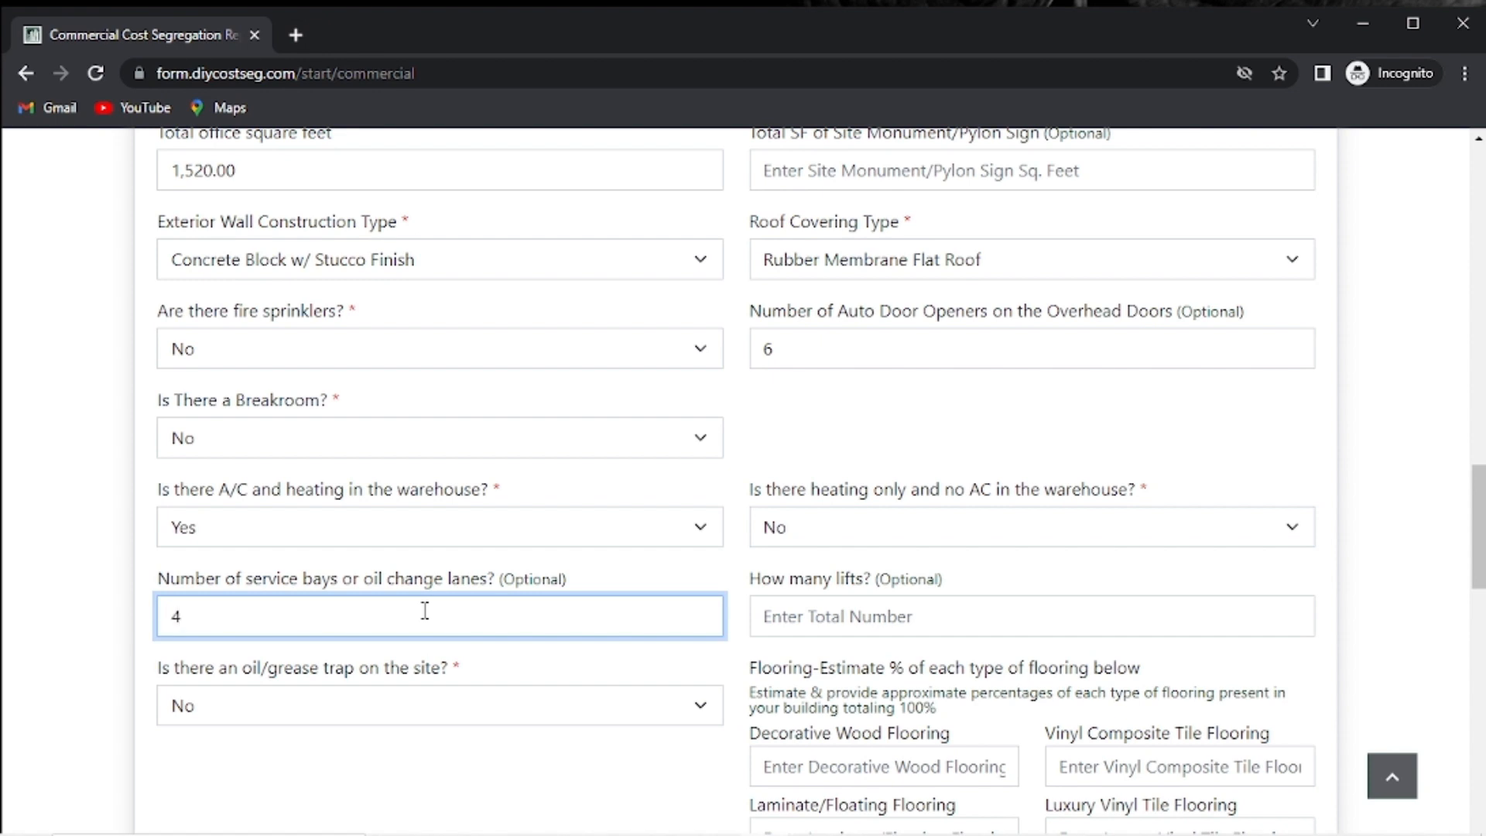
pyautogui.click(826, 607)
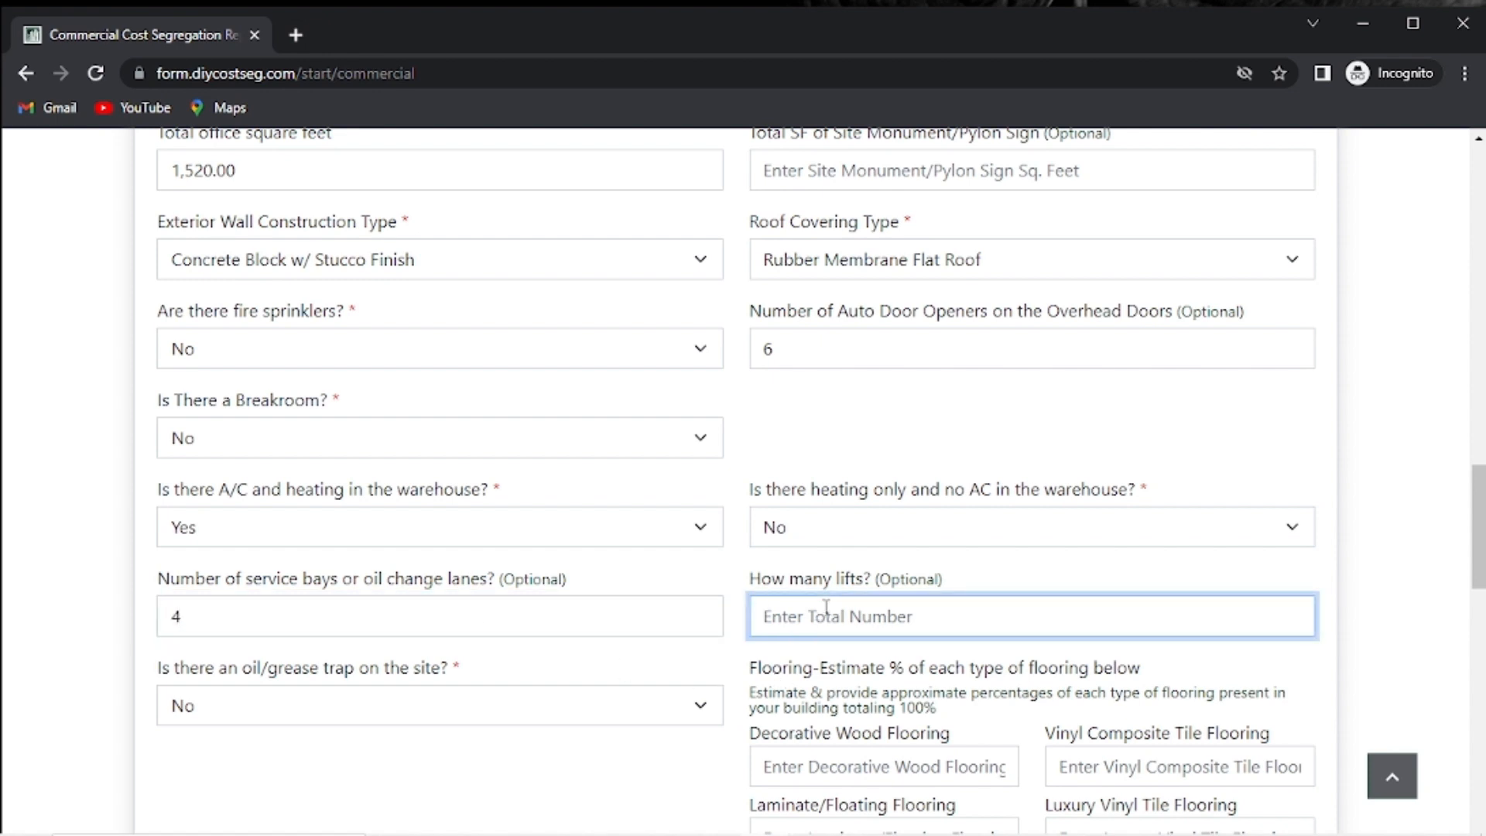
pyautogui.write('4')
pyautogui.scroll(-1, 663, 656)
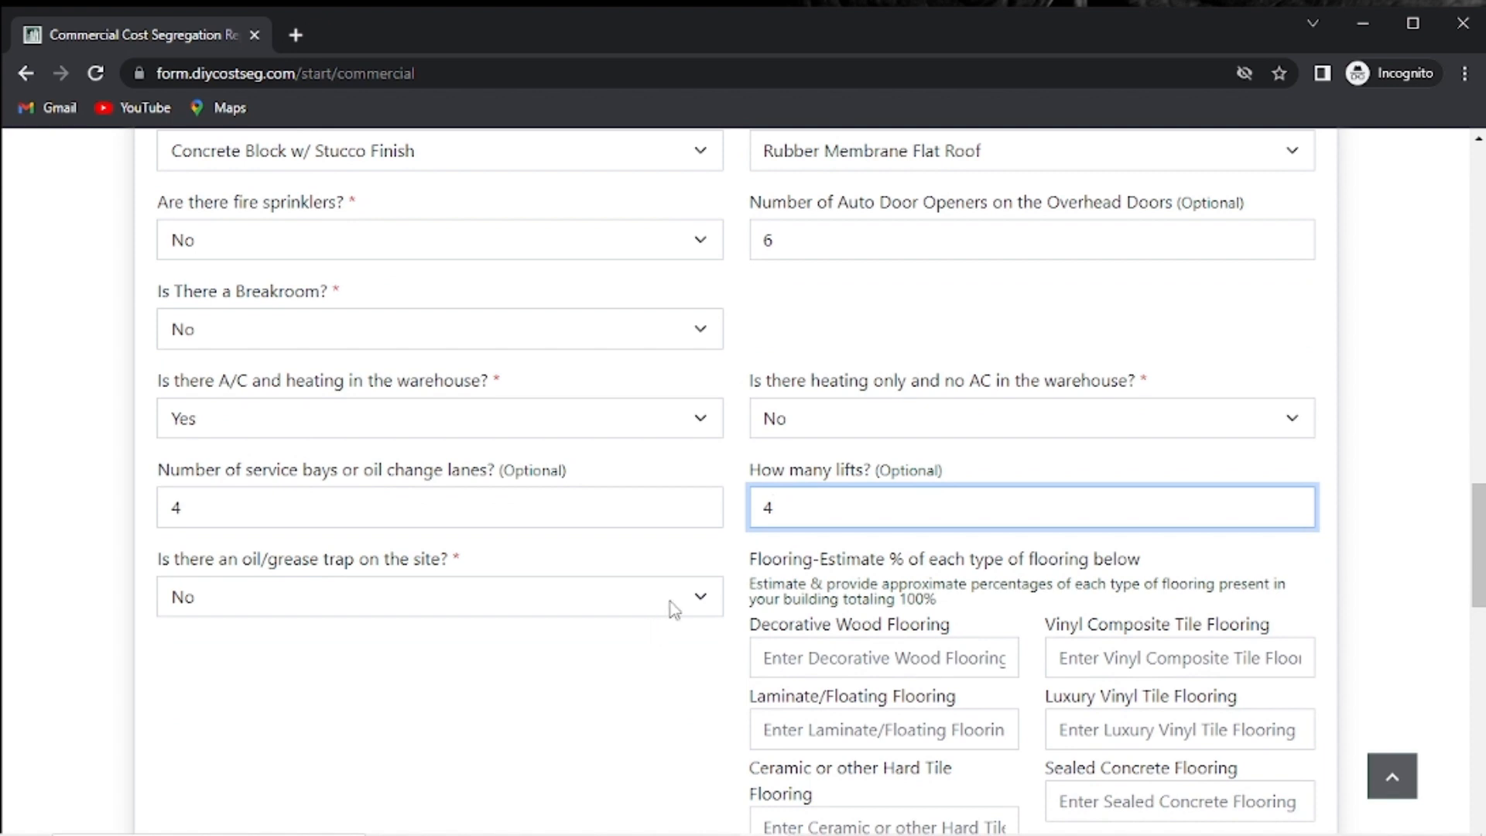
pyautogui.scroll(-3, 663, 624)
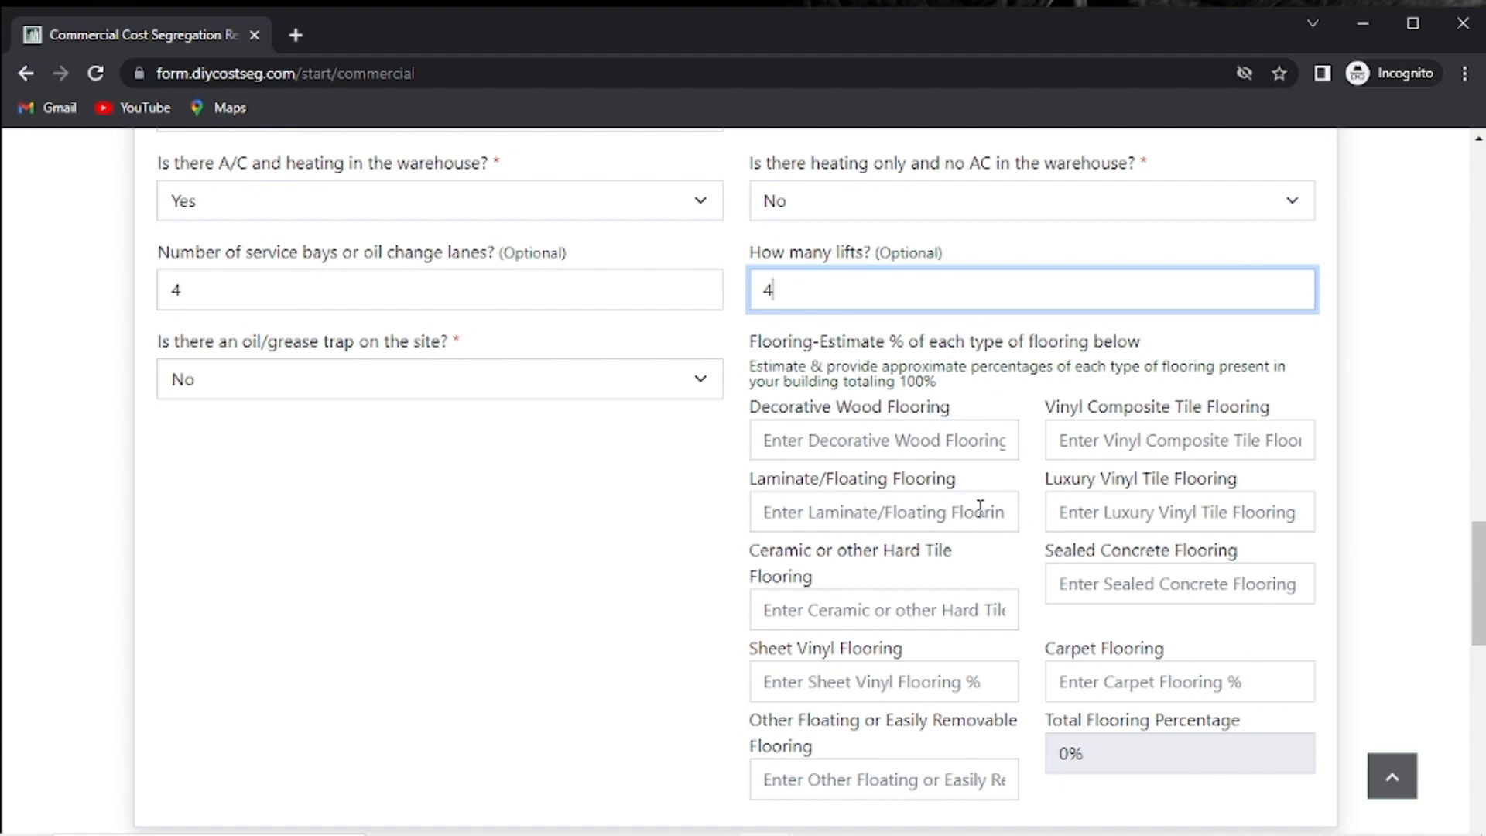
# Set flooring to 11% Laminate/Floating and 89% Sealed Concrete.
pyautogui.click(980, 507)
pyautogui.write('11')
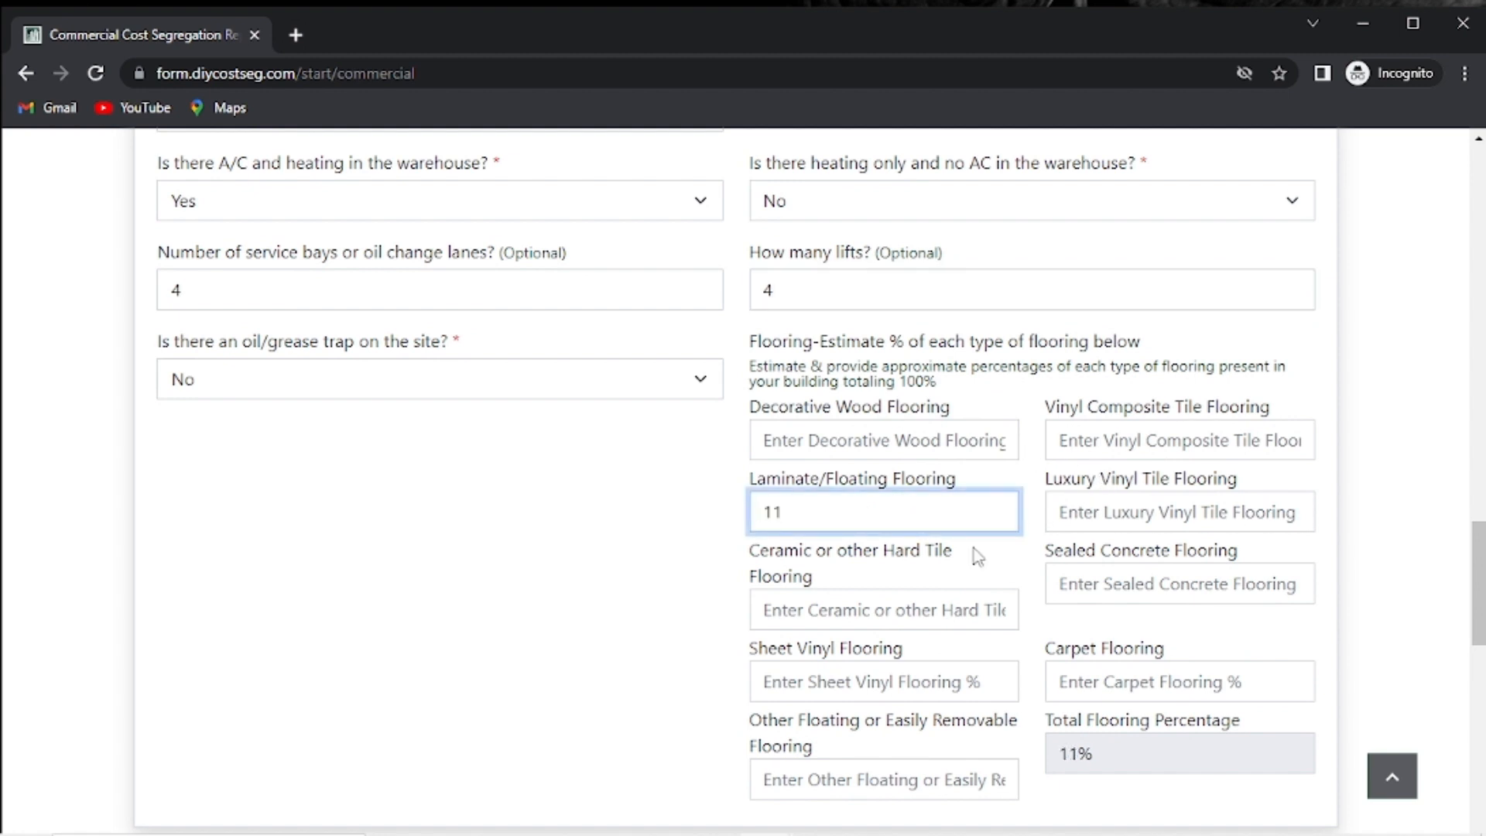
pyautogui.click(1159, 586)
pyautogui.write('89')
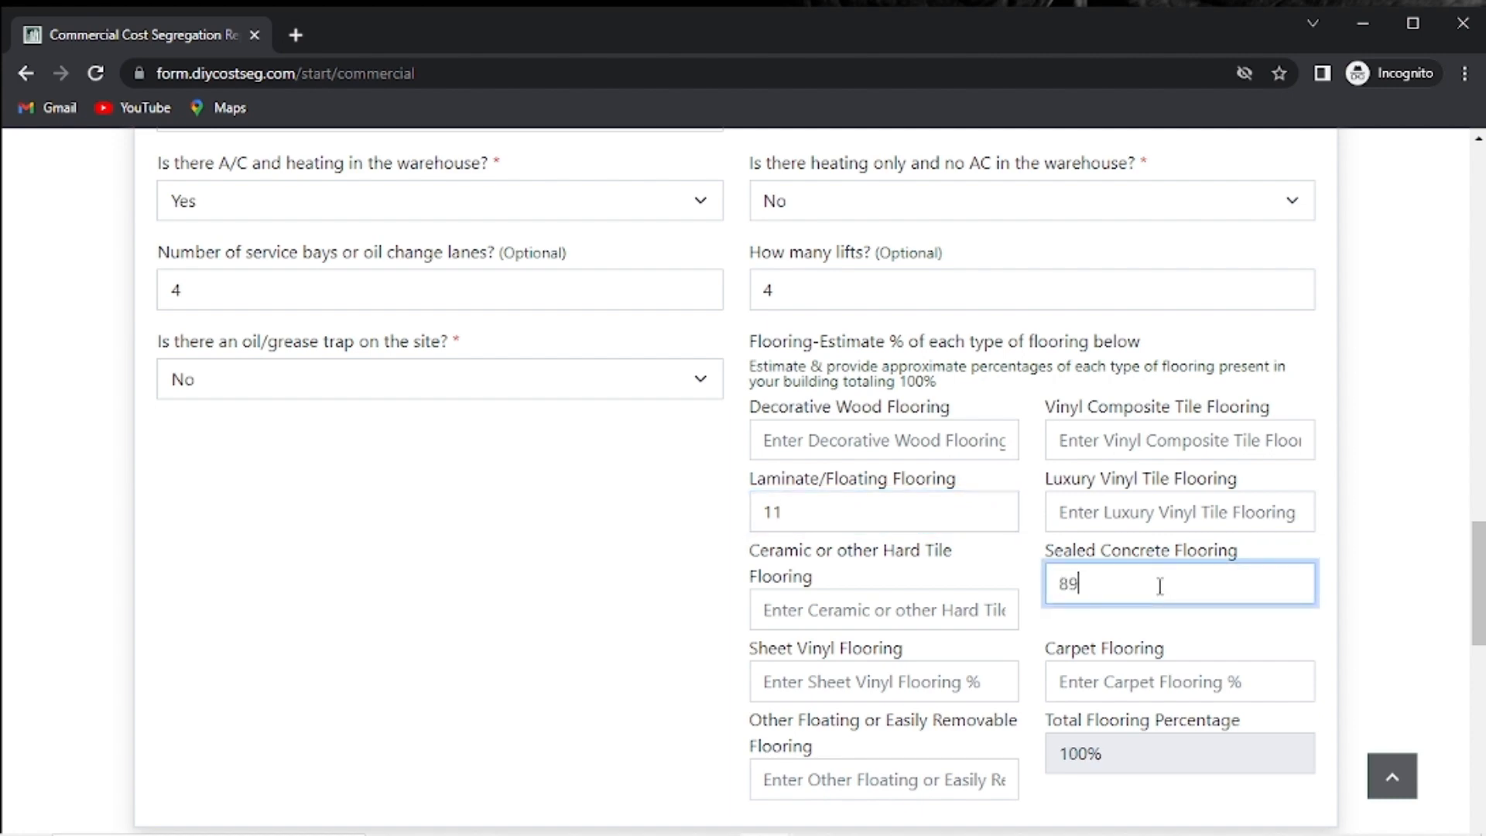
pyautogui.click(344, 619)
pyautogui.scroll(-5, 554, 586)
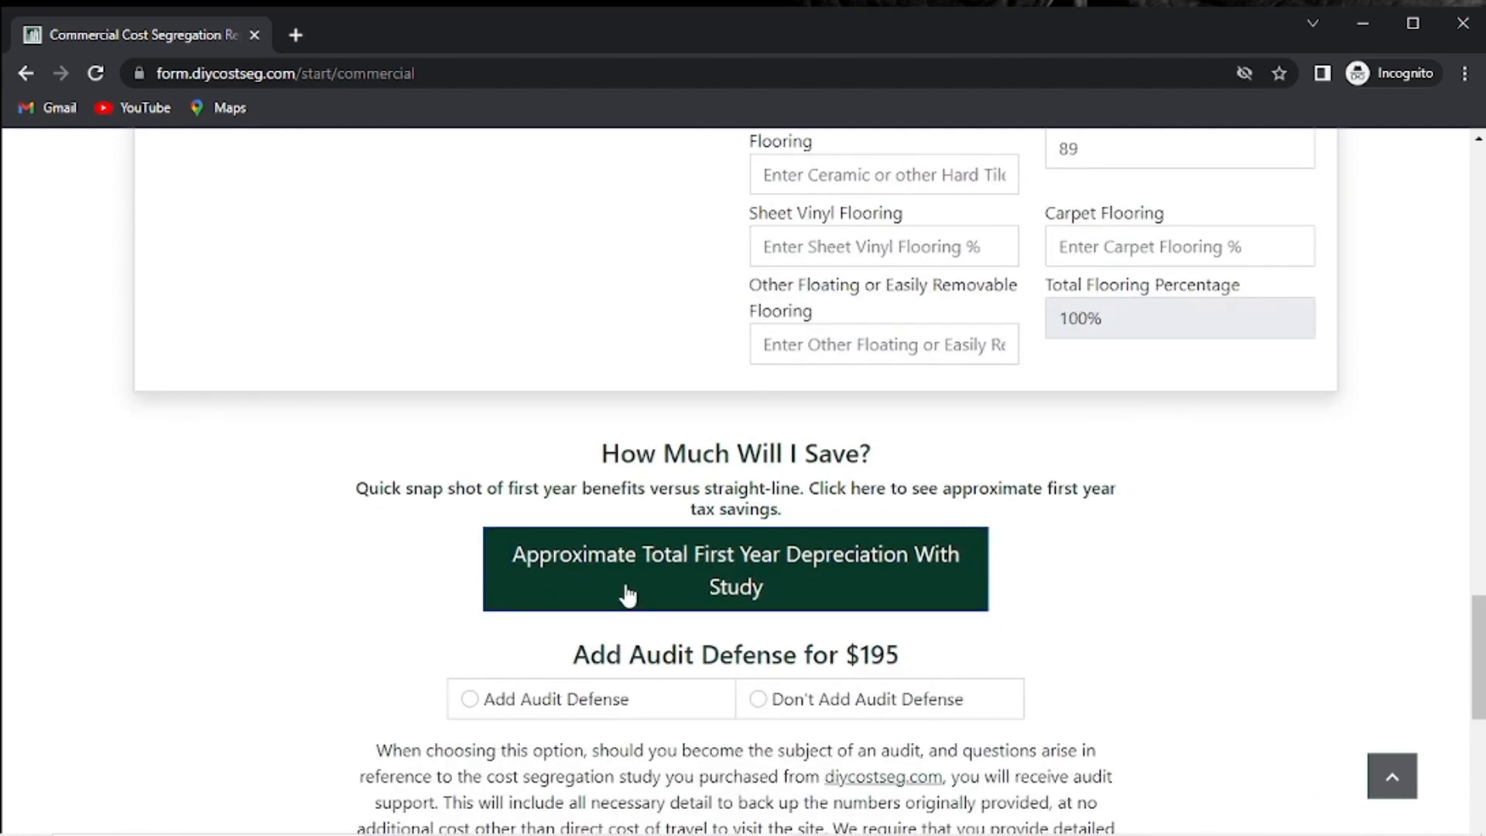
pyautogui.scroll(-1, 658, 590)
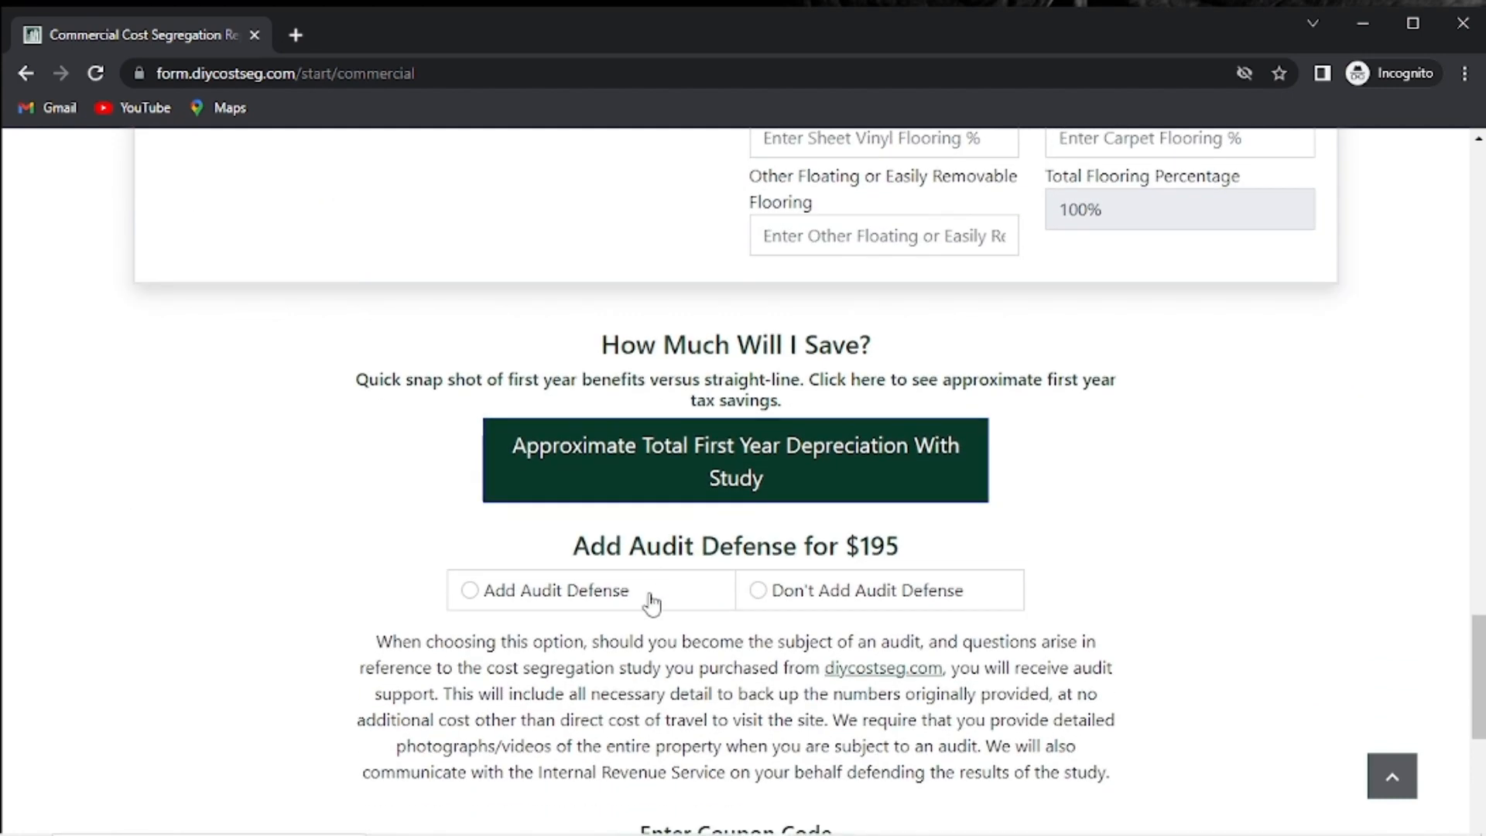
pyautogui.click(663, 471)
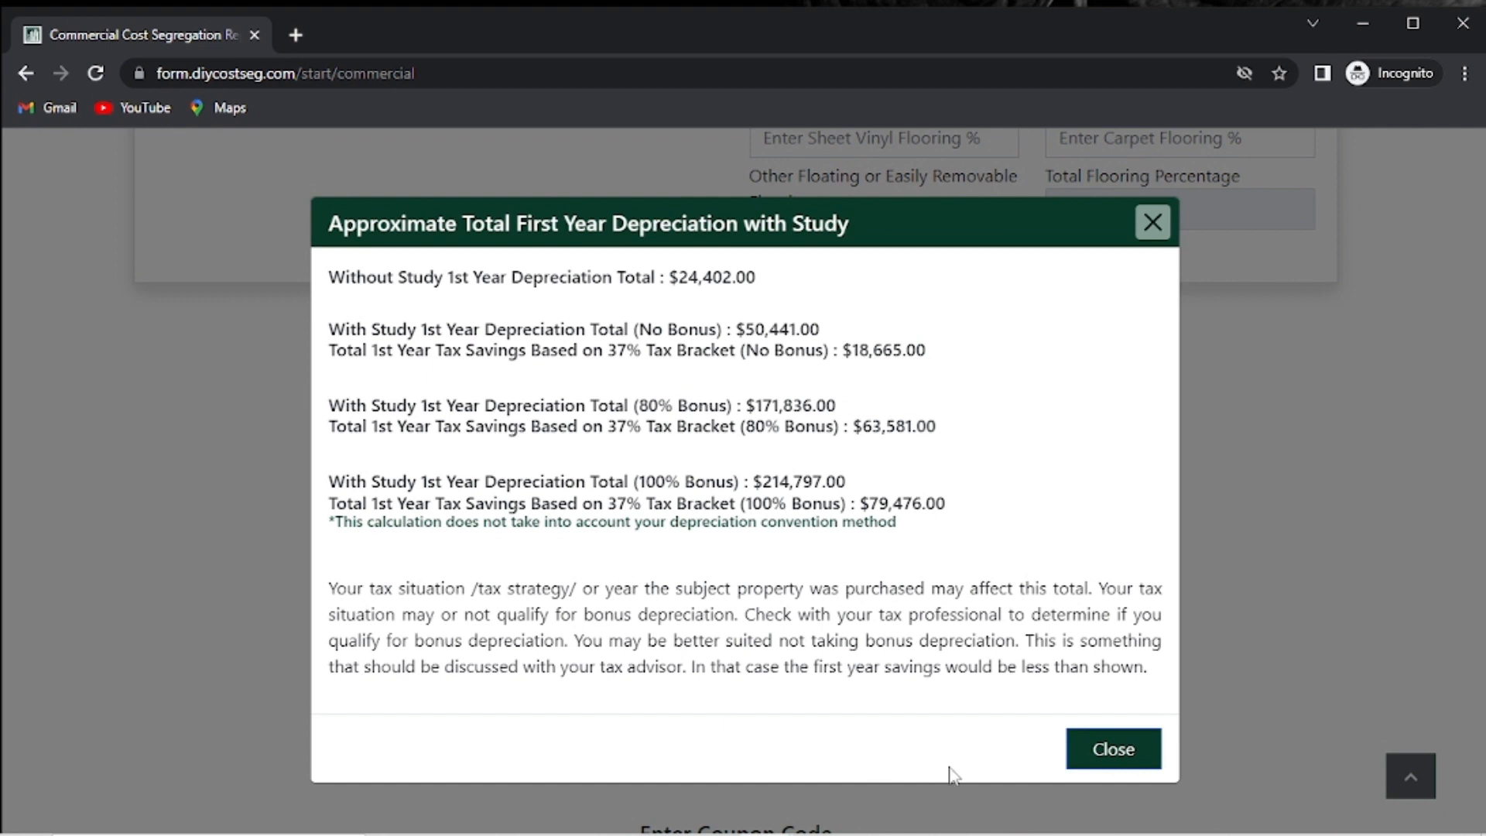
pyautogui.click(1118, 754)
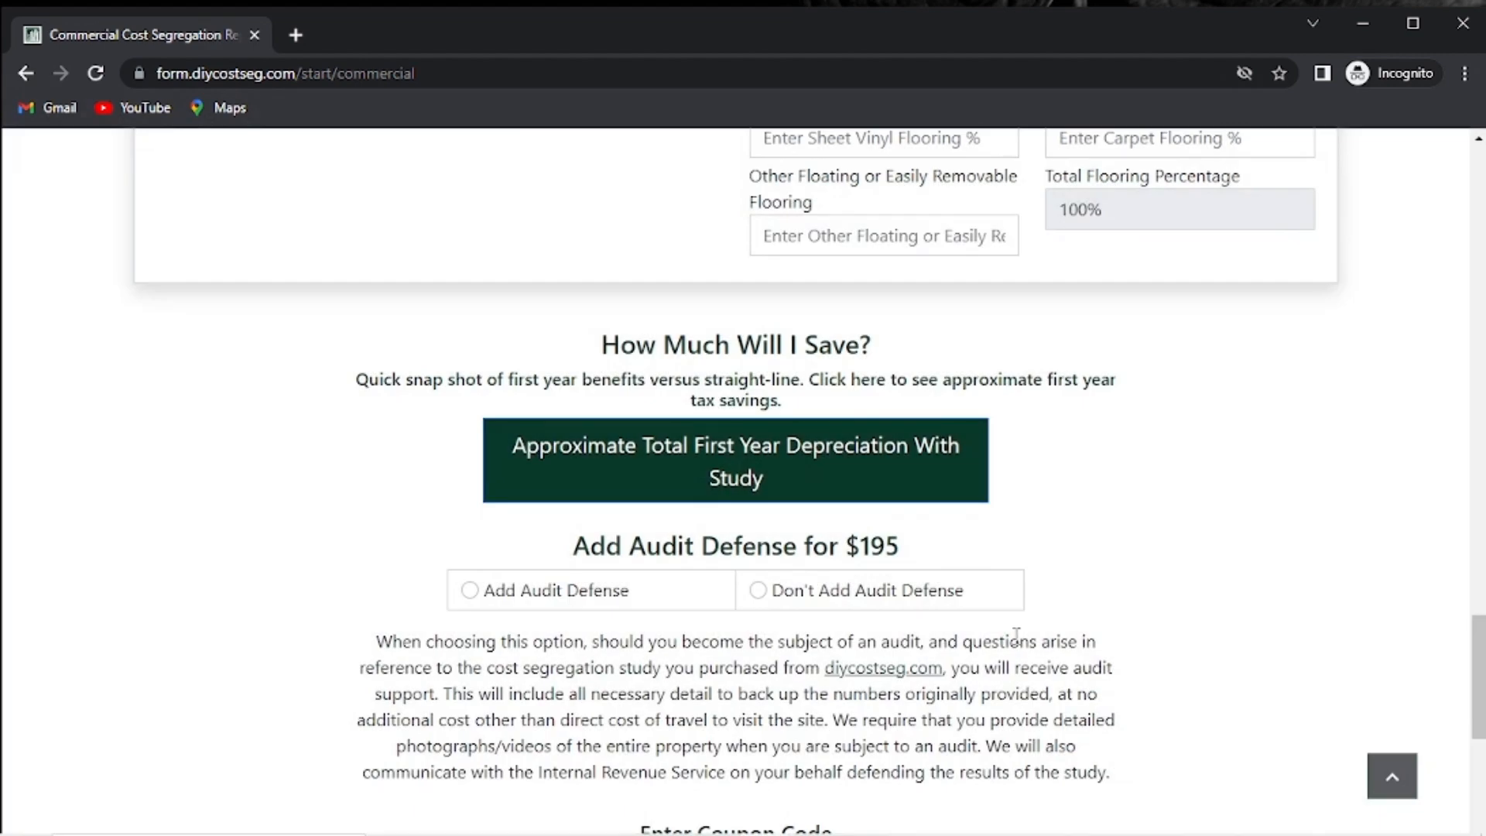
# Add Audit Defense to the order and acknowledge its terms.
pyautogui.click(471, 591)
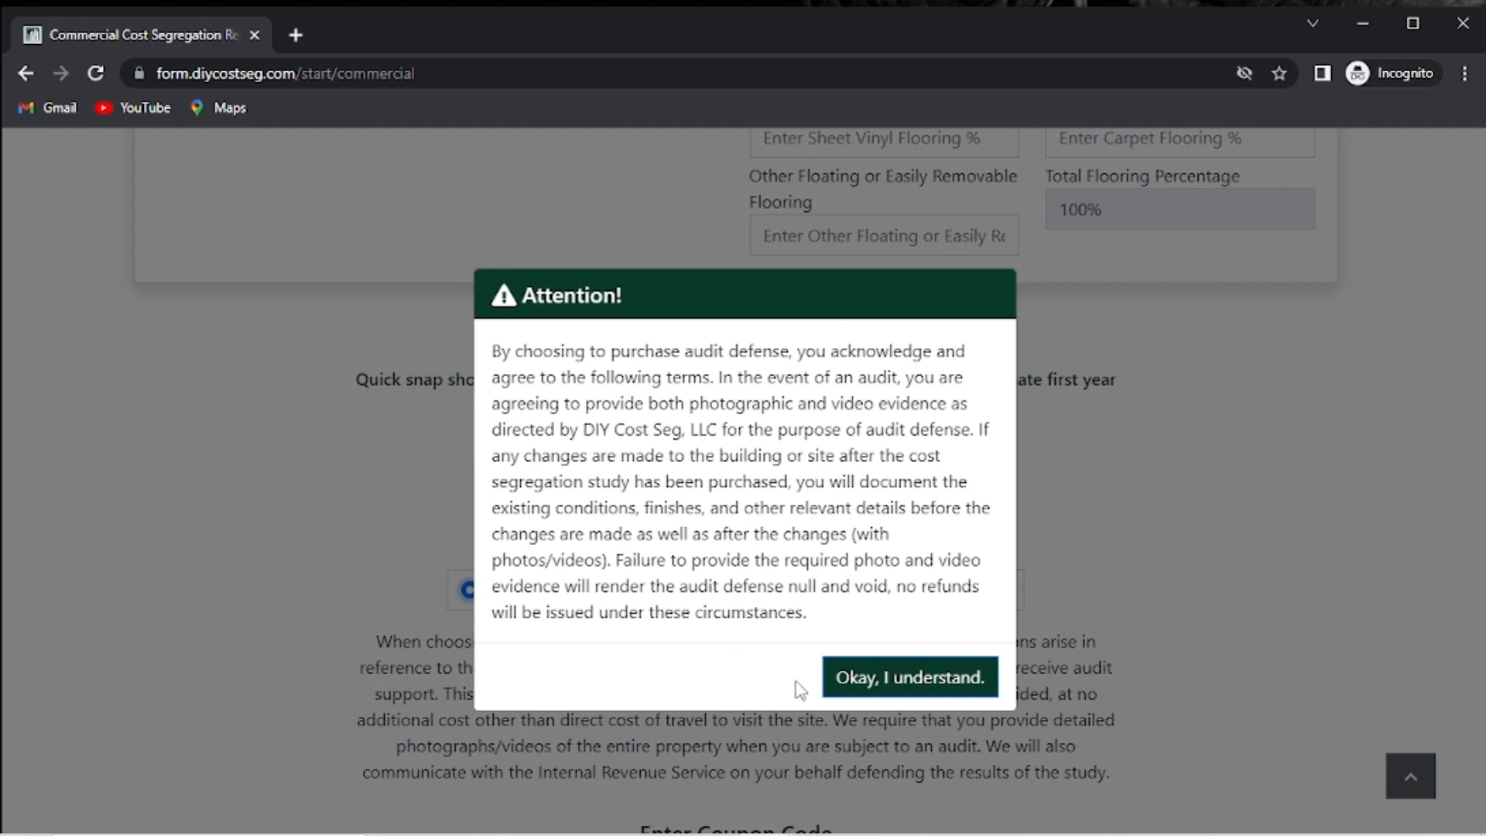
pyautogui.click(866, 694)
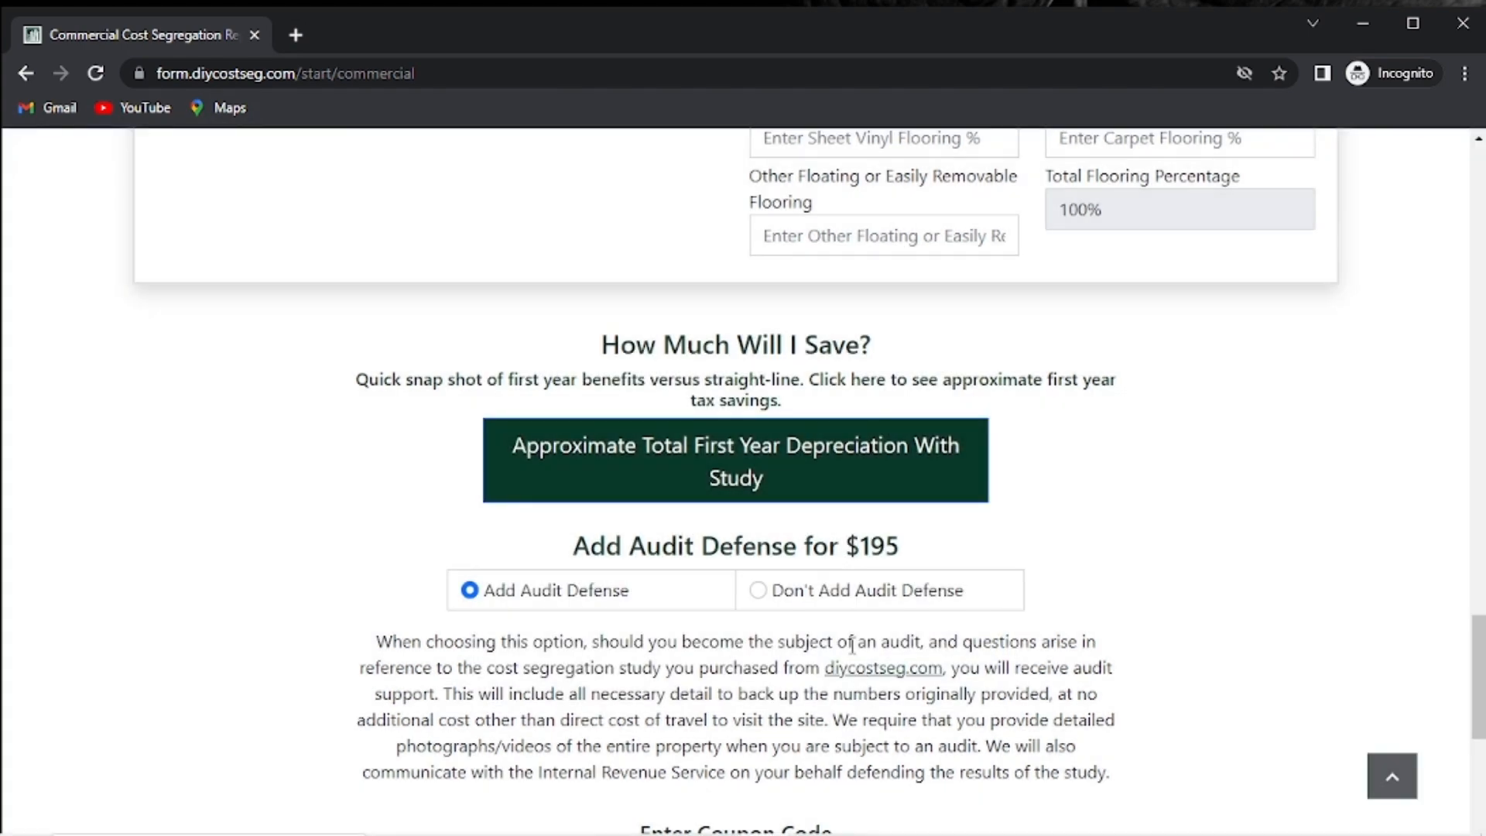
pyautogui.scroll(-3, 852, 644)
pyautogui.scroll(-3, 852, 644)
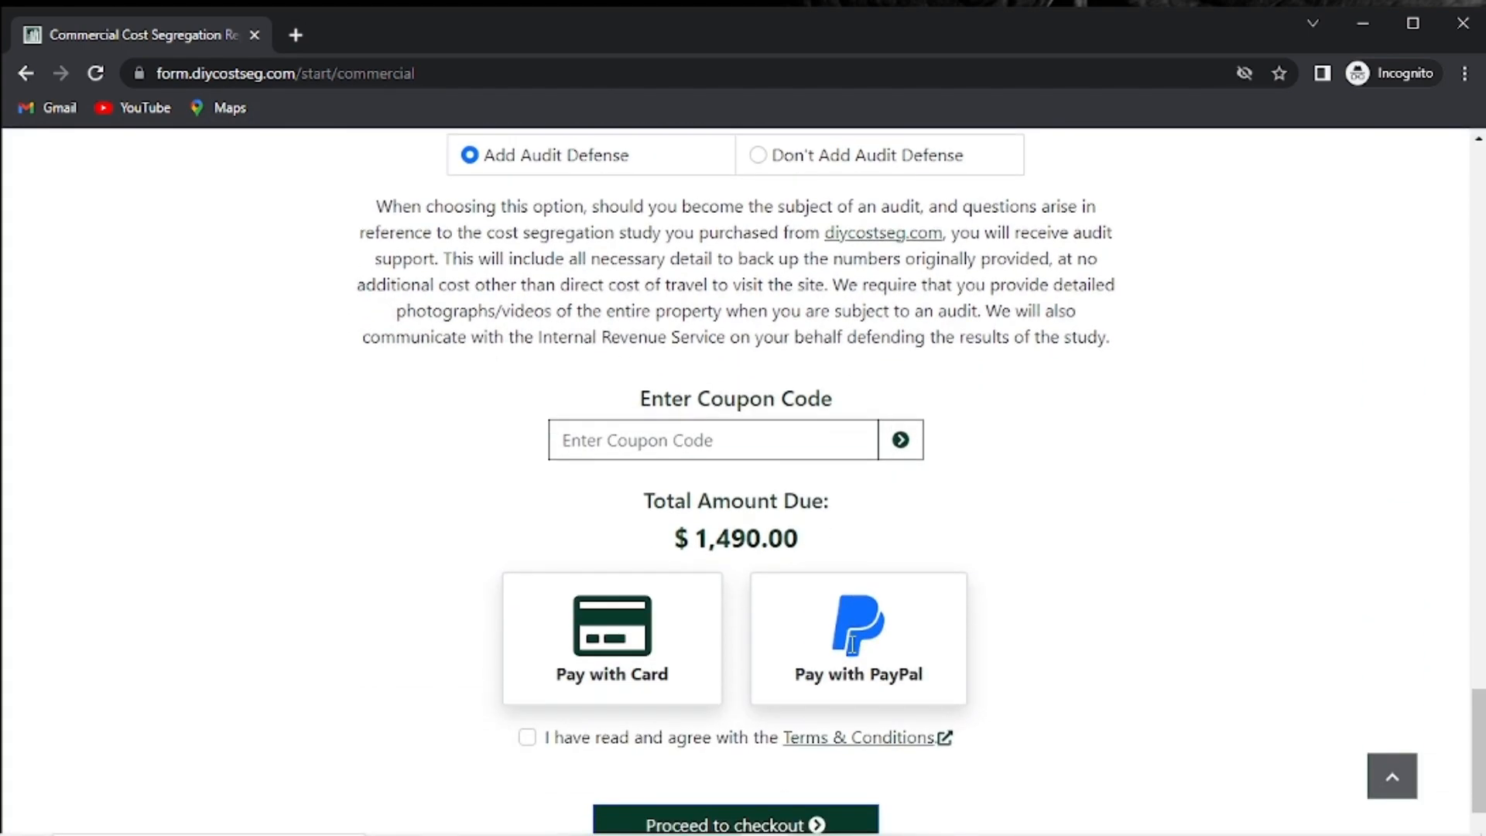
# Choose Pay with Card, accept the terms and conditions, and proceed to checkout.
pyautogui.click(639, 667)
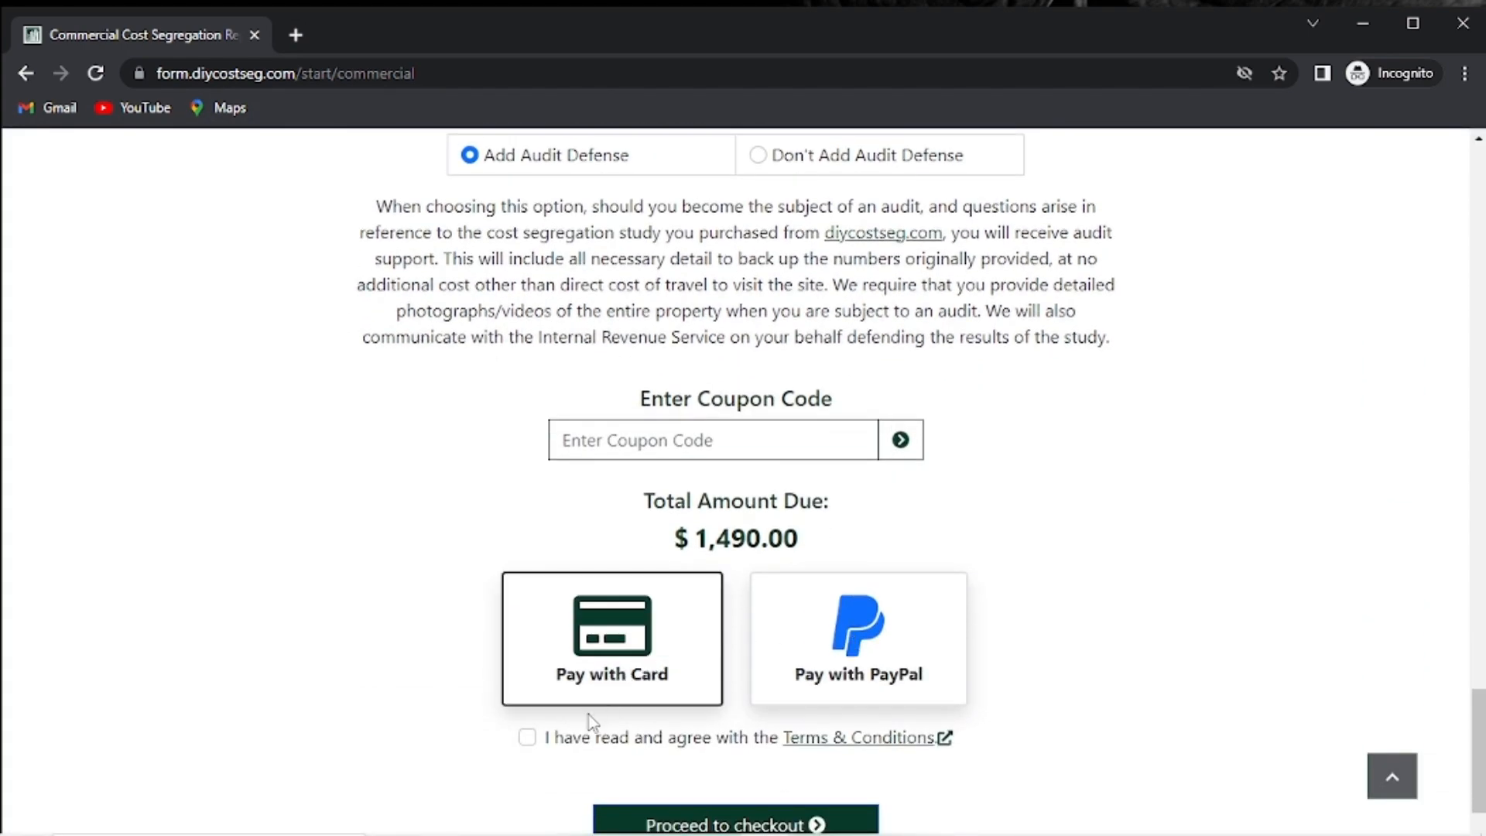
pyautogui.click(527, 738)
pyautogui.scroll(-2, 712, 720)
pyautogui.click(712, 720)
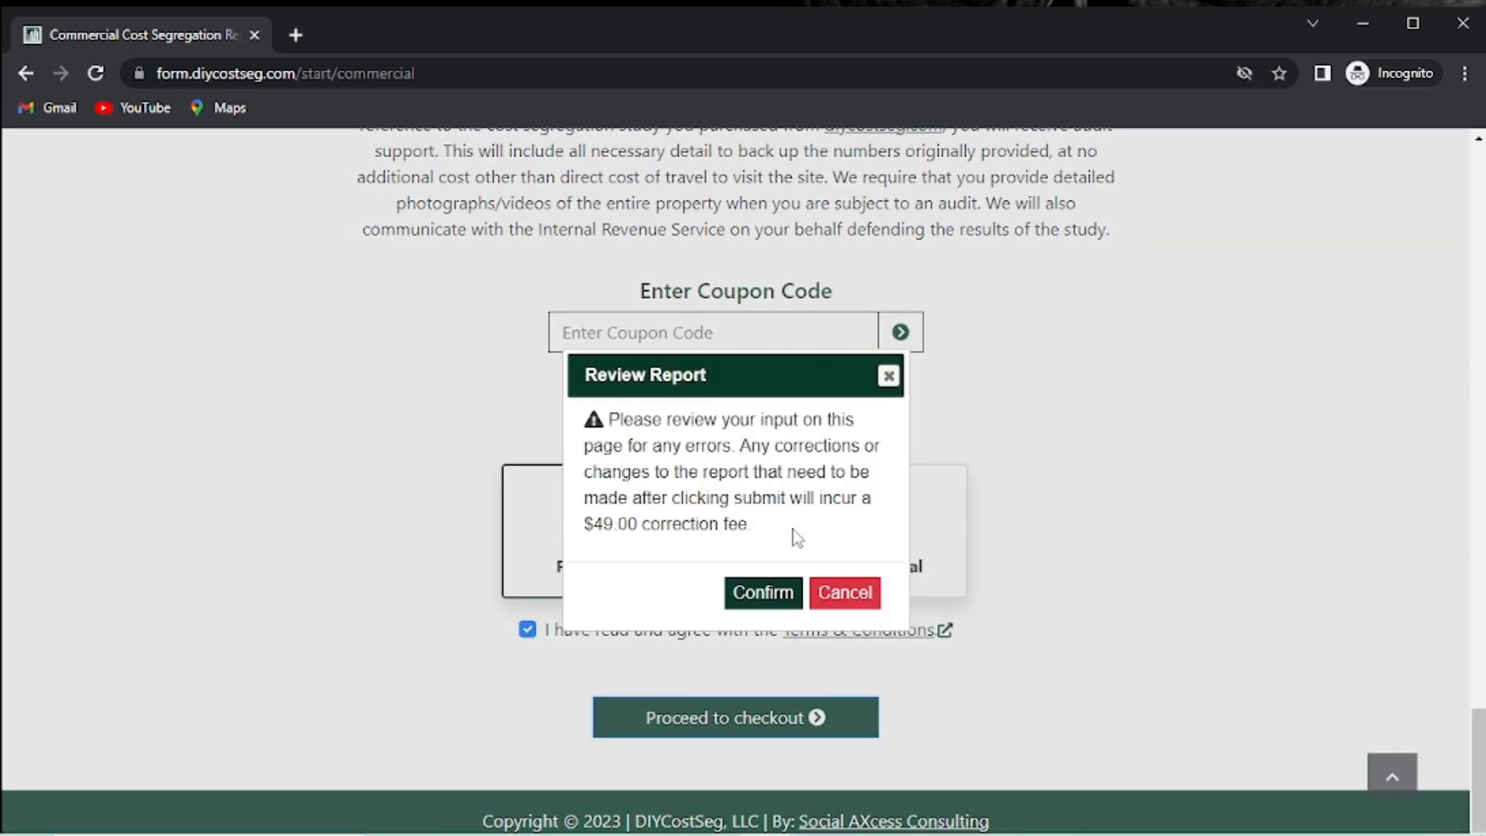
# Cancel the Review Report dialog and scroll through the completed form to Proceed to checkout.
pyautogui.click(833, 590)
pyautogui.scroll(20, 1099, 576)
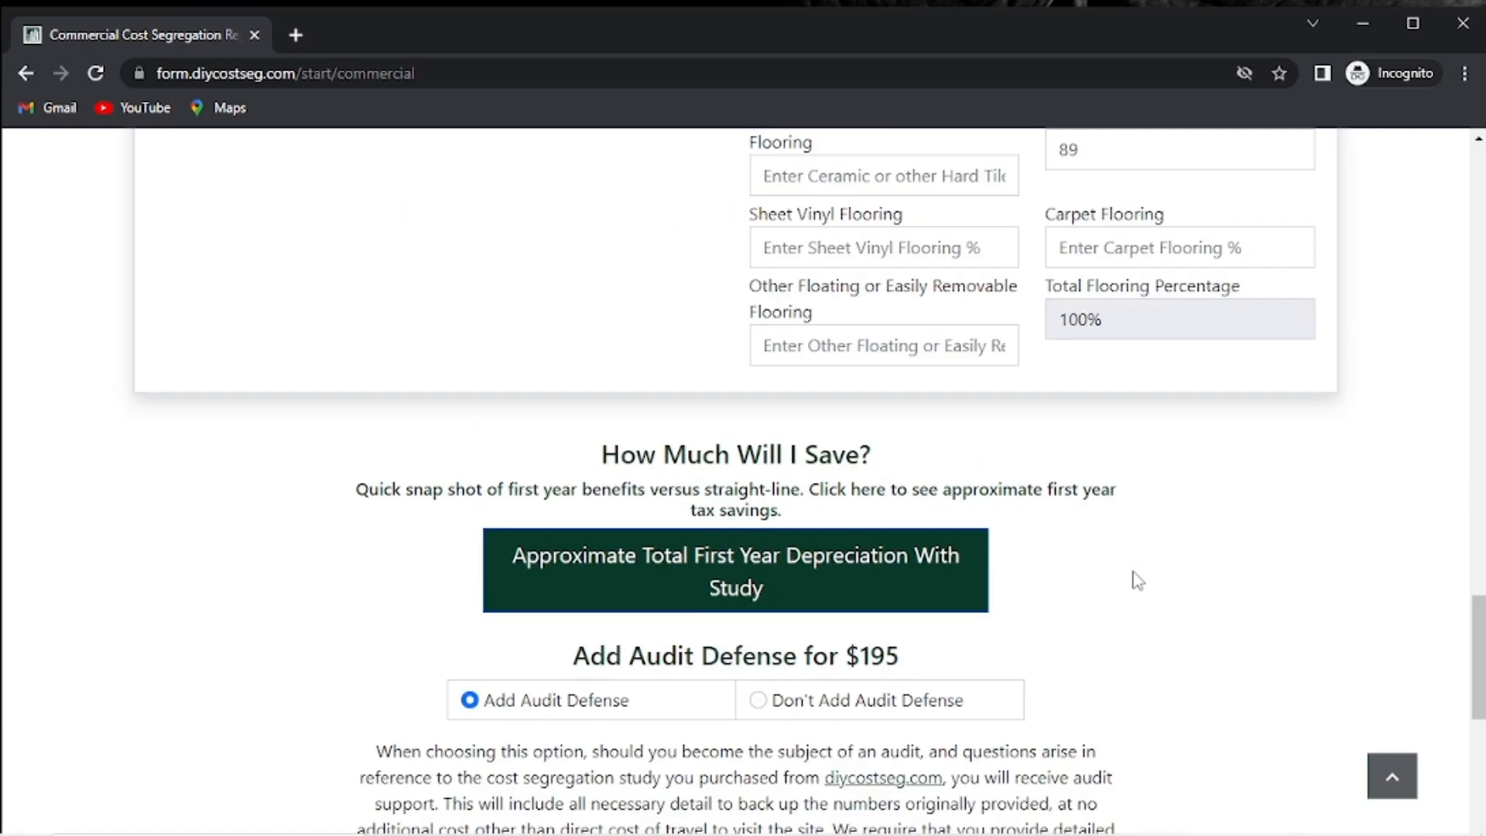
pyautogui.scroll(10, 1127, 578)
pyautogui.scroll(-5, 1126, 575)
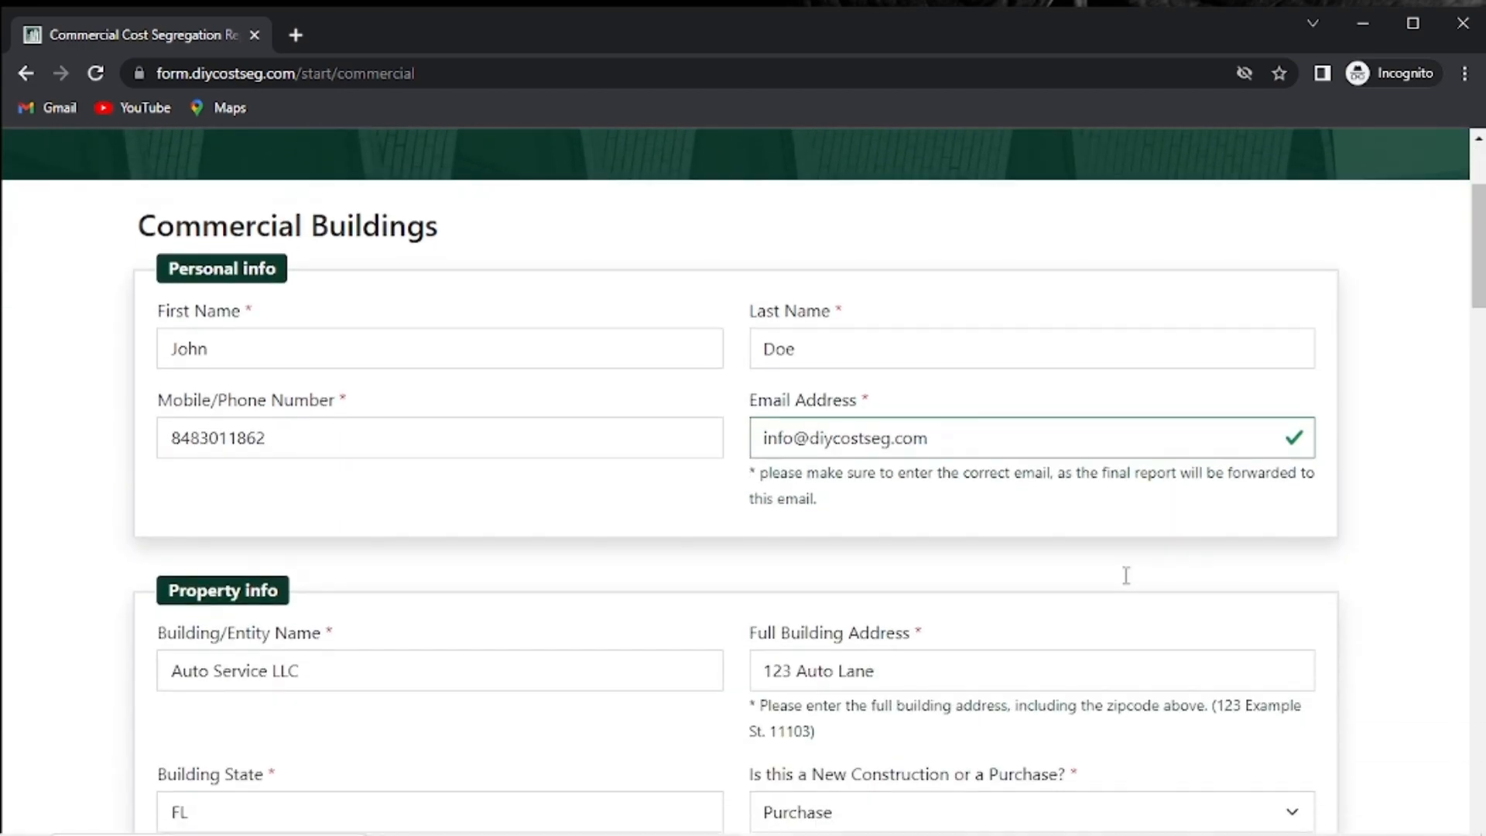
pyautogui.scroll(-3, 859, 602)
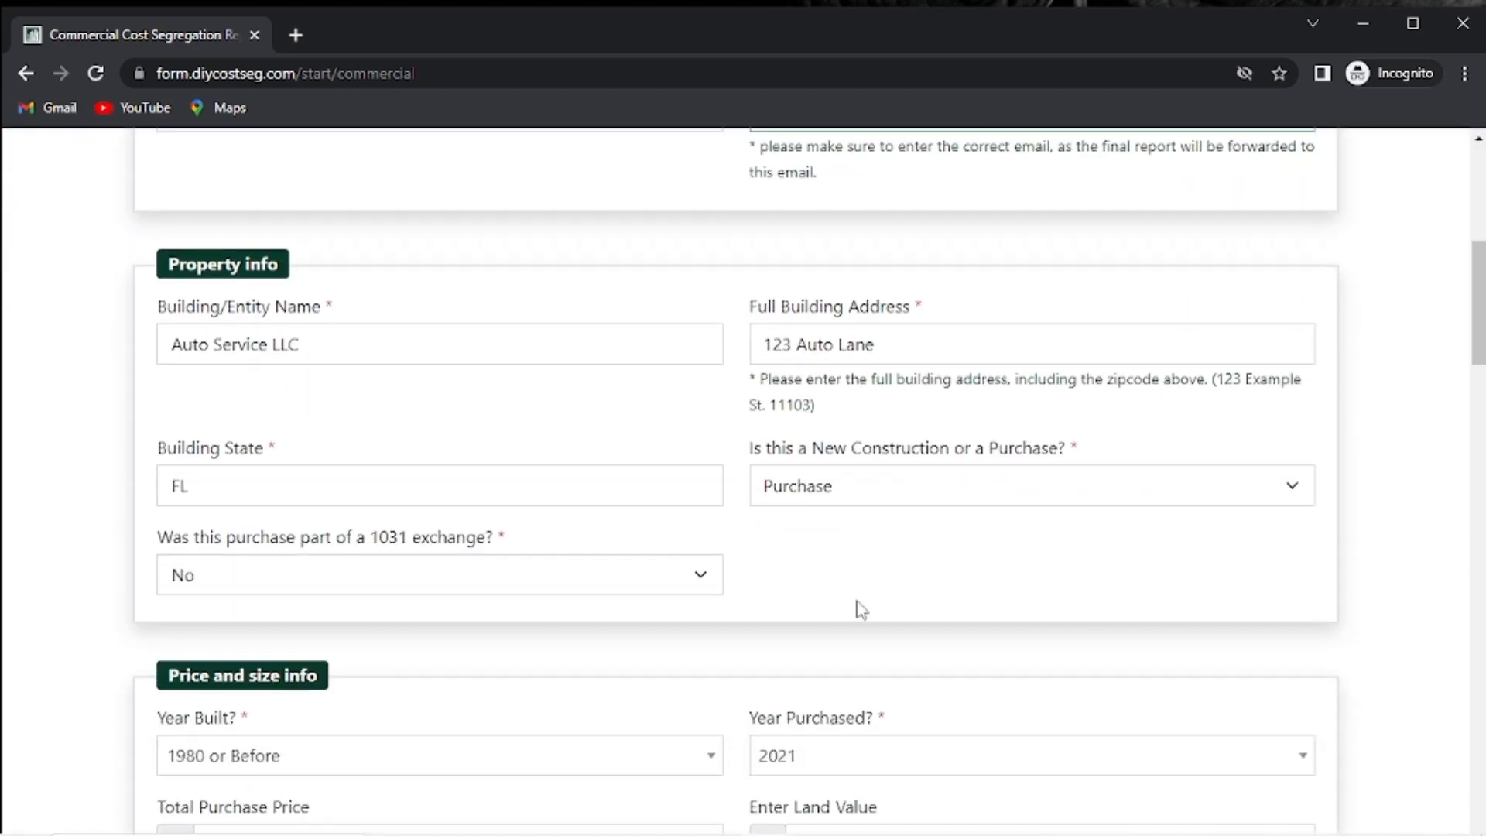
pyautogui.scroll(-7, 861, 609)
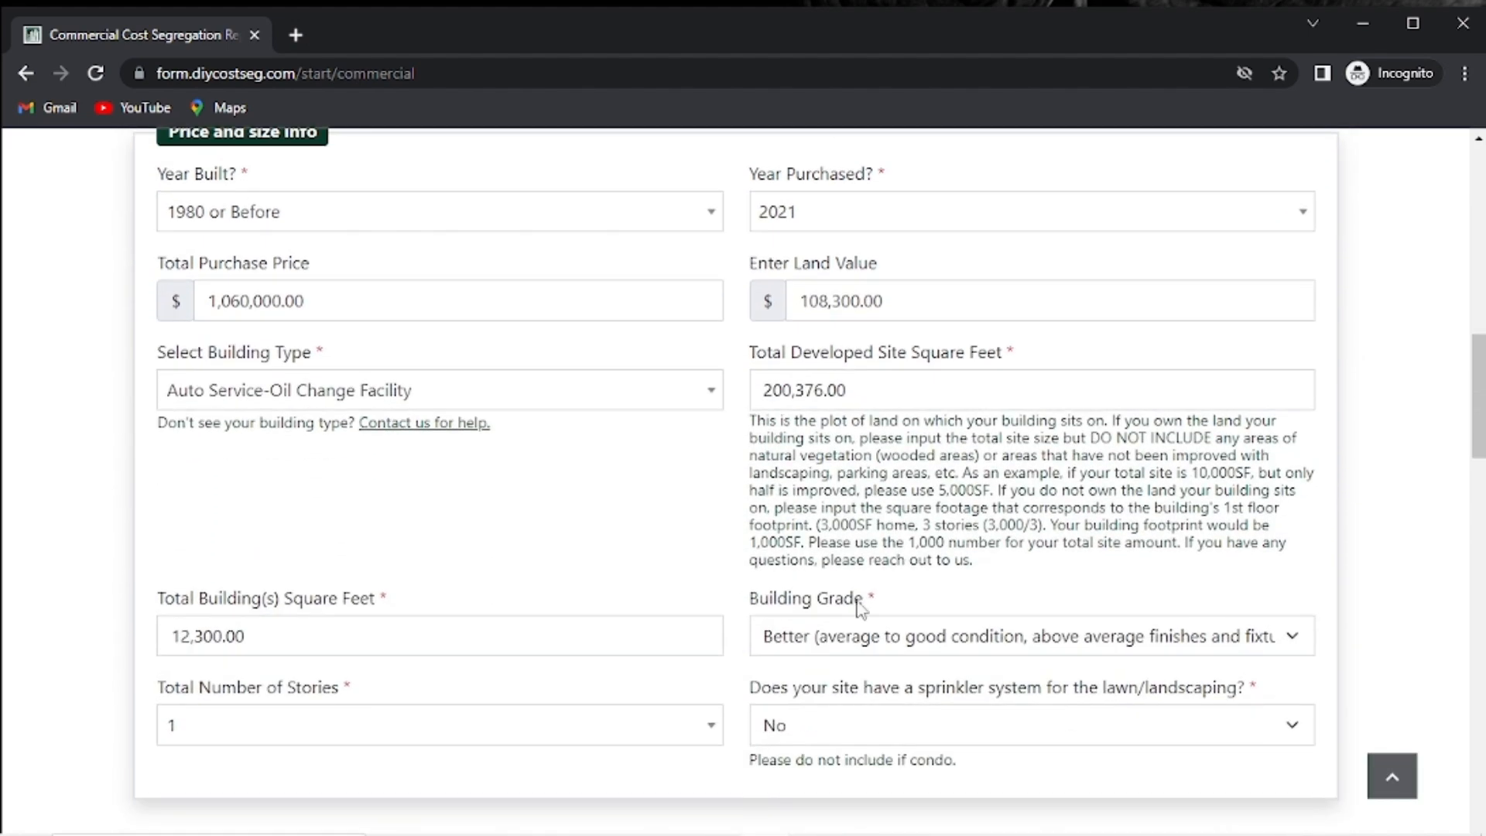
pyautogui.scroll(-8, 862, 609)
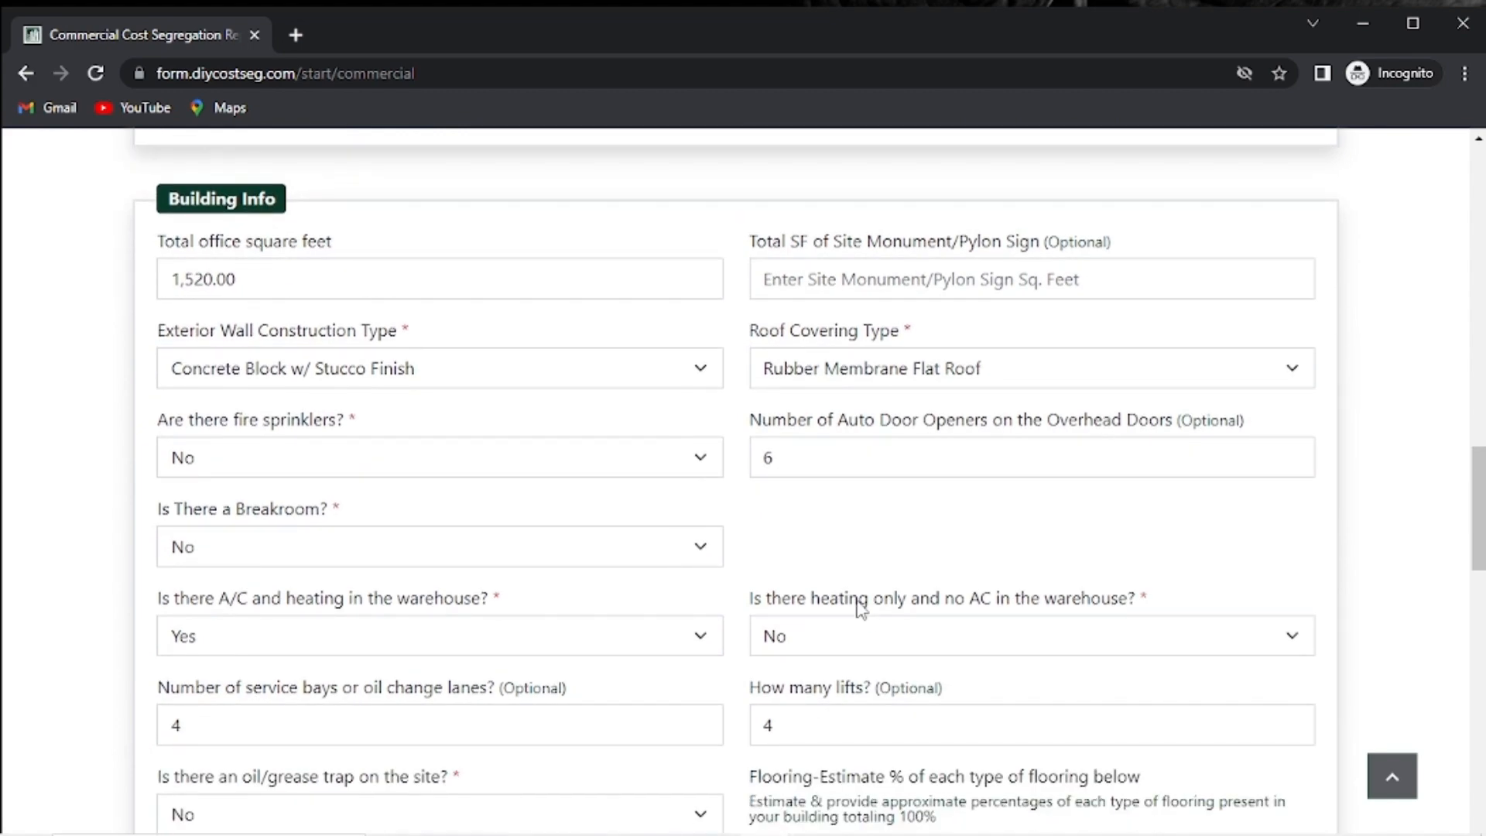
pyautogui.scroll(-4, 861, 609)
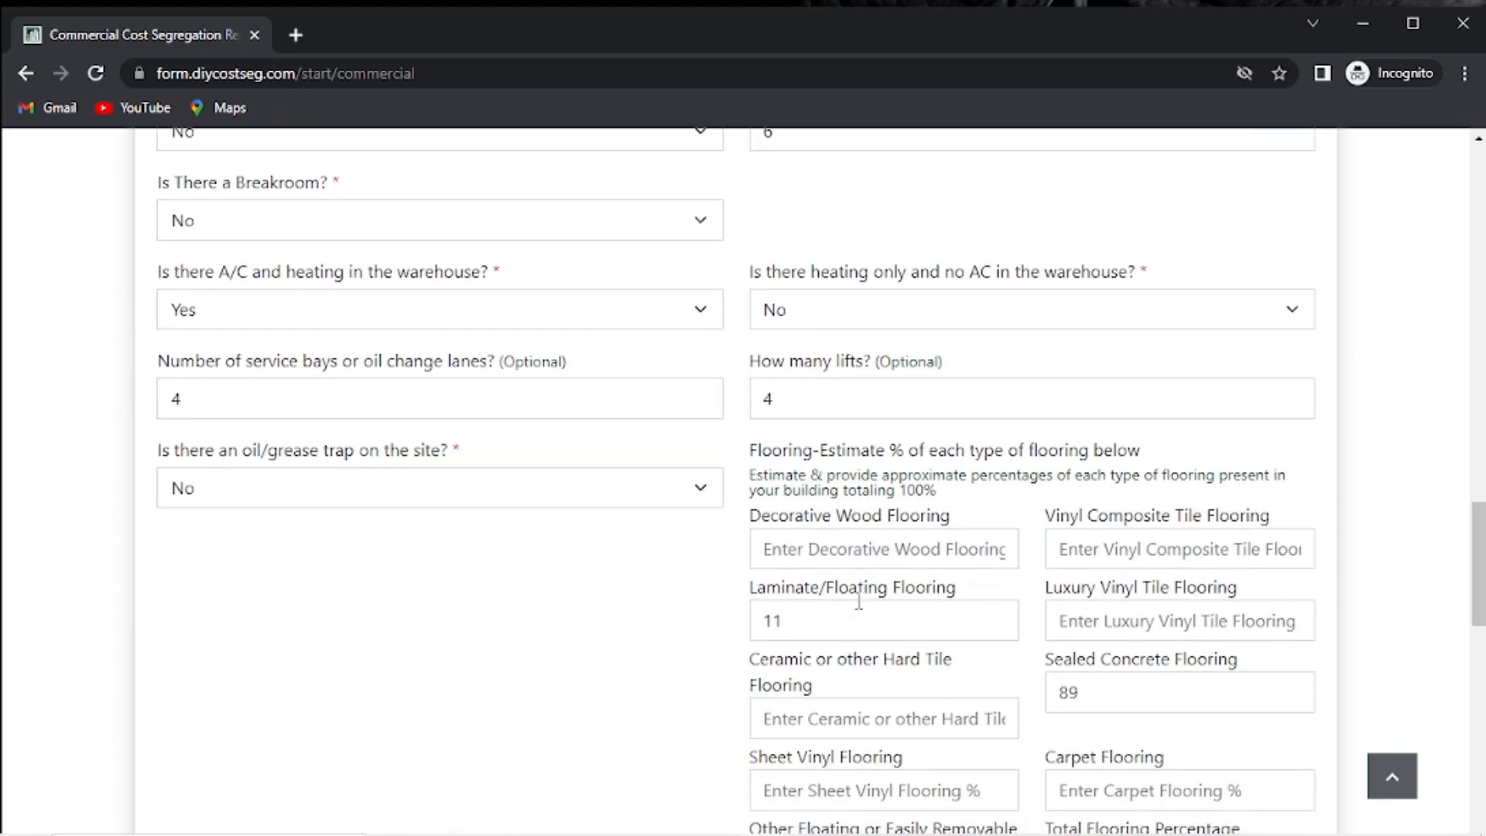
pyautogui.scroll(-4, 858, 602)
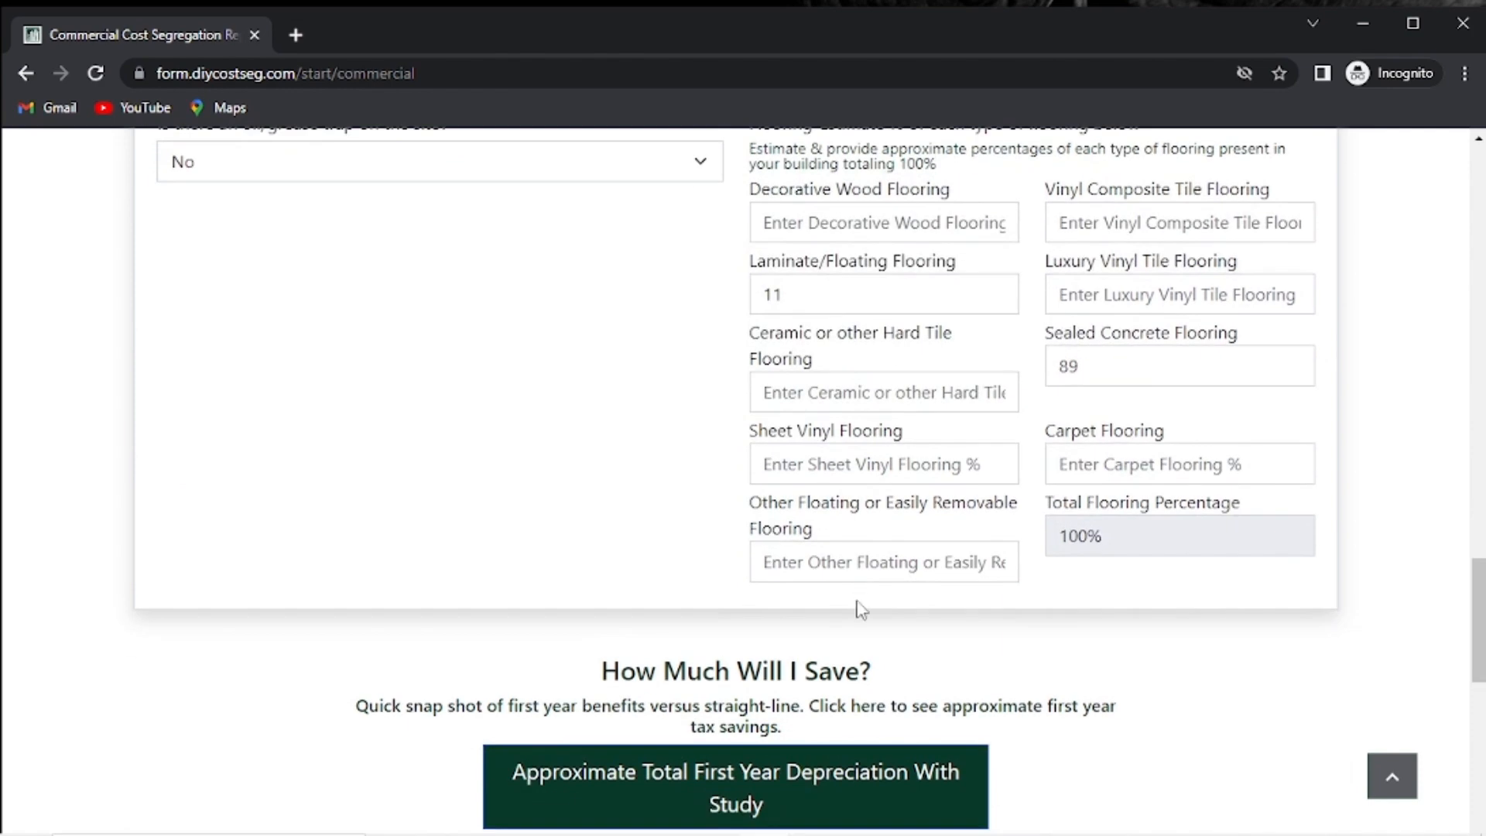
pyautogui.scroll(-5, 859, 603)
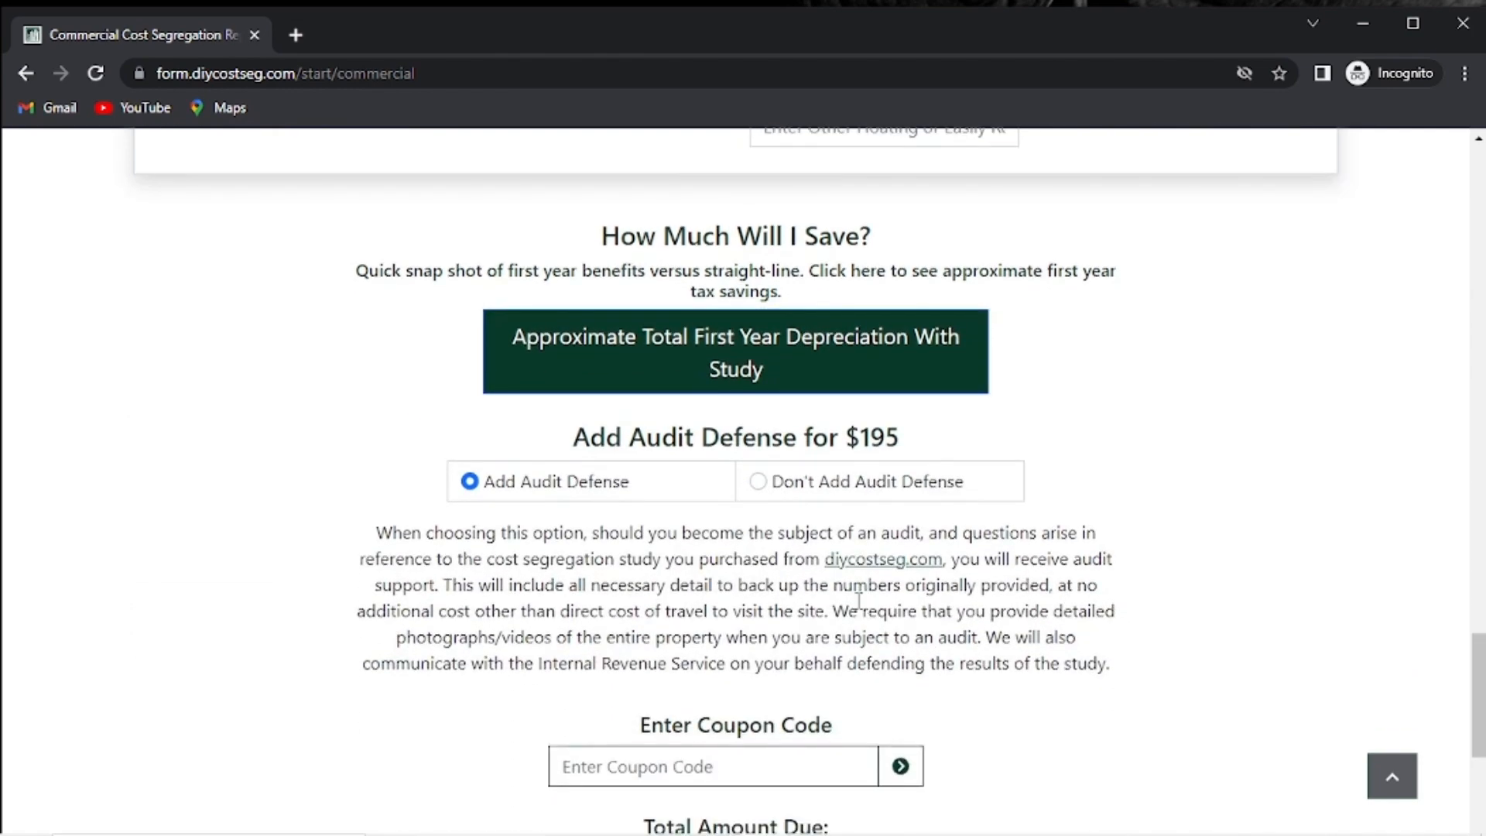
pyautogui.scroll(-2, 858, 601)
pyautogui.scroll(-3, 858, 601)
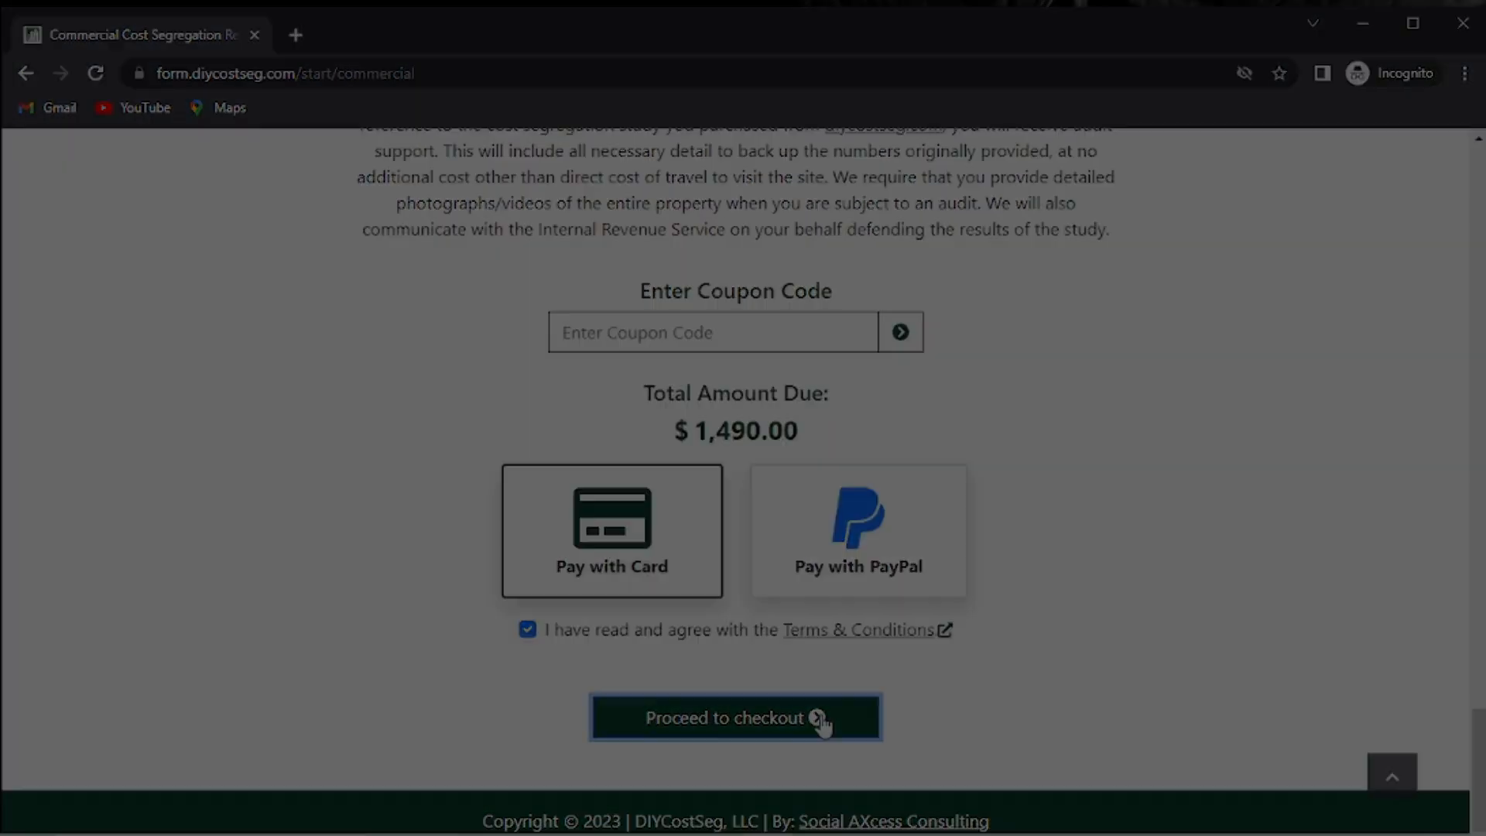